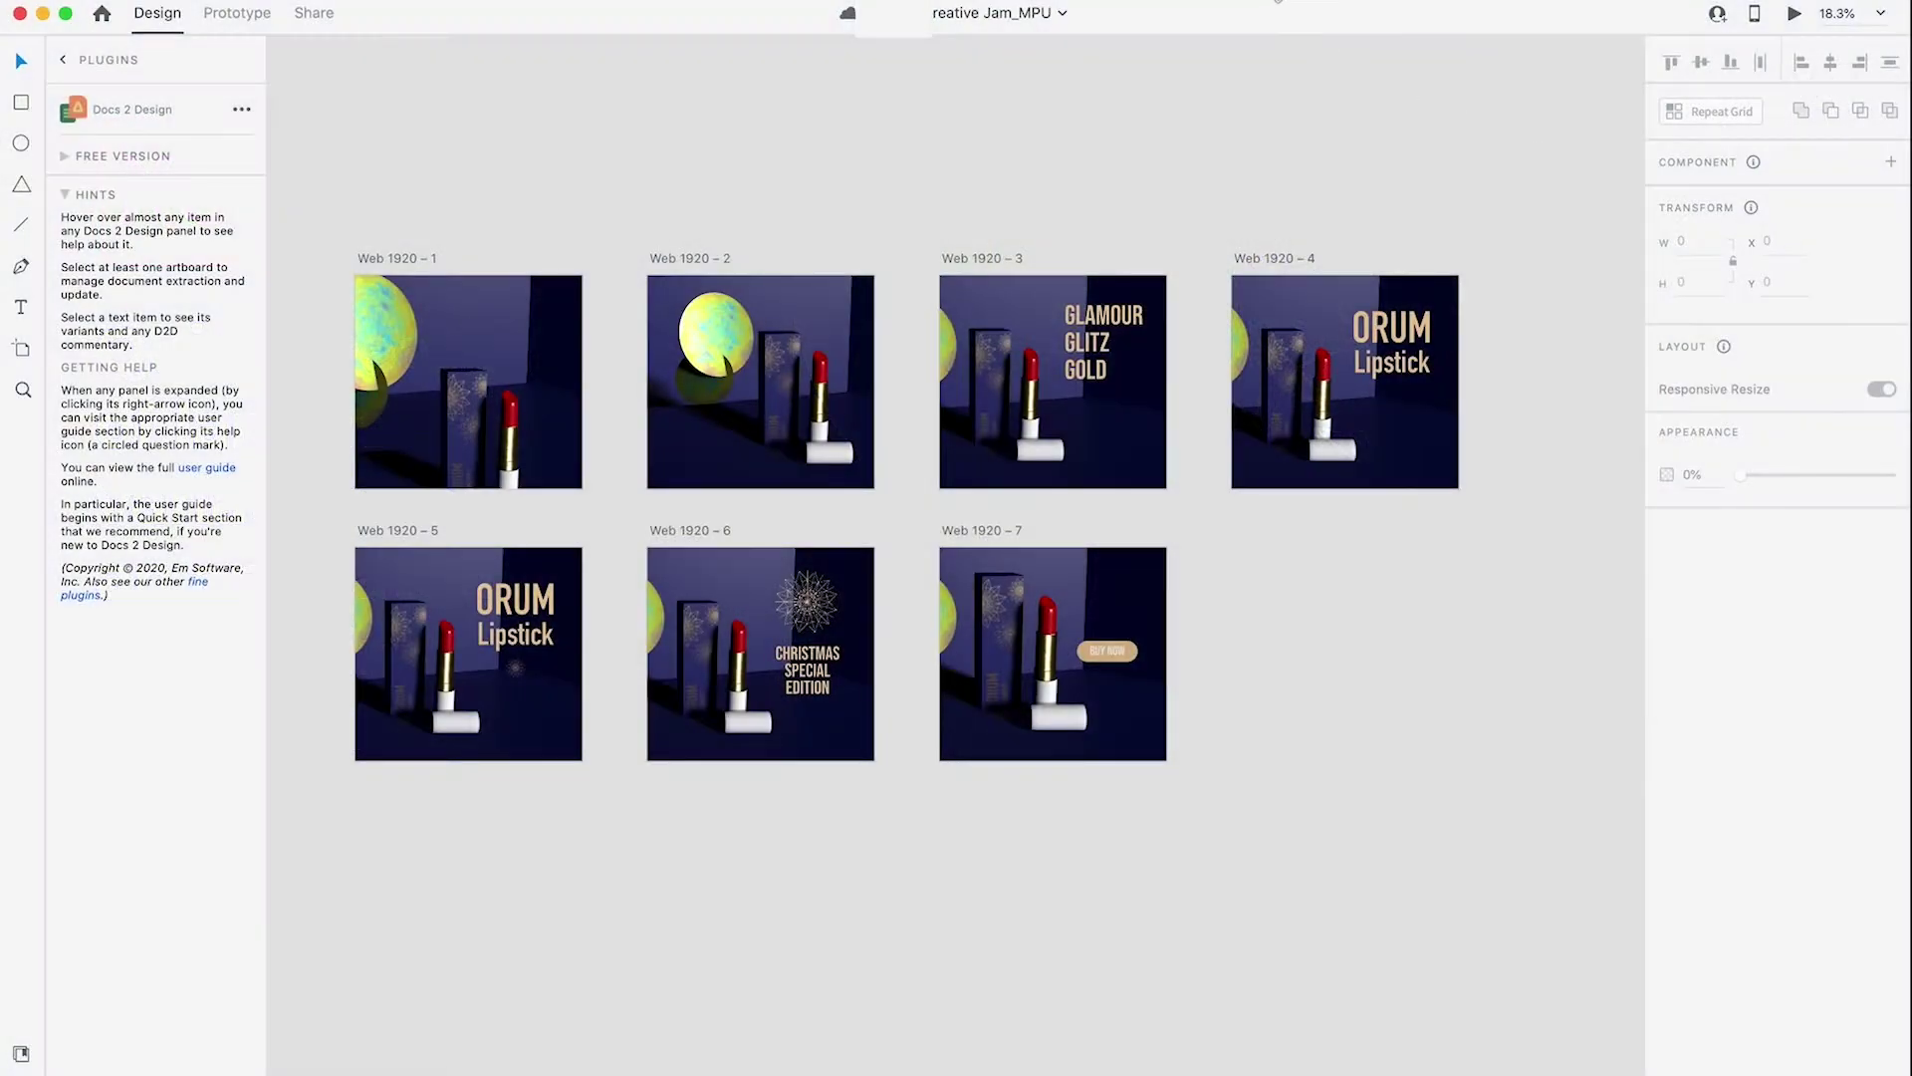
Open Docs 2 Design for all seven selected artboards and add a new text variant
{"action": "left_click", "coordinate": [64, 62]}
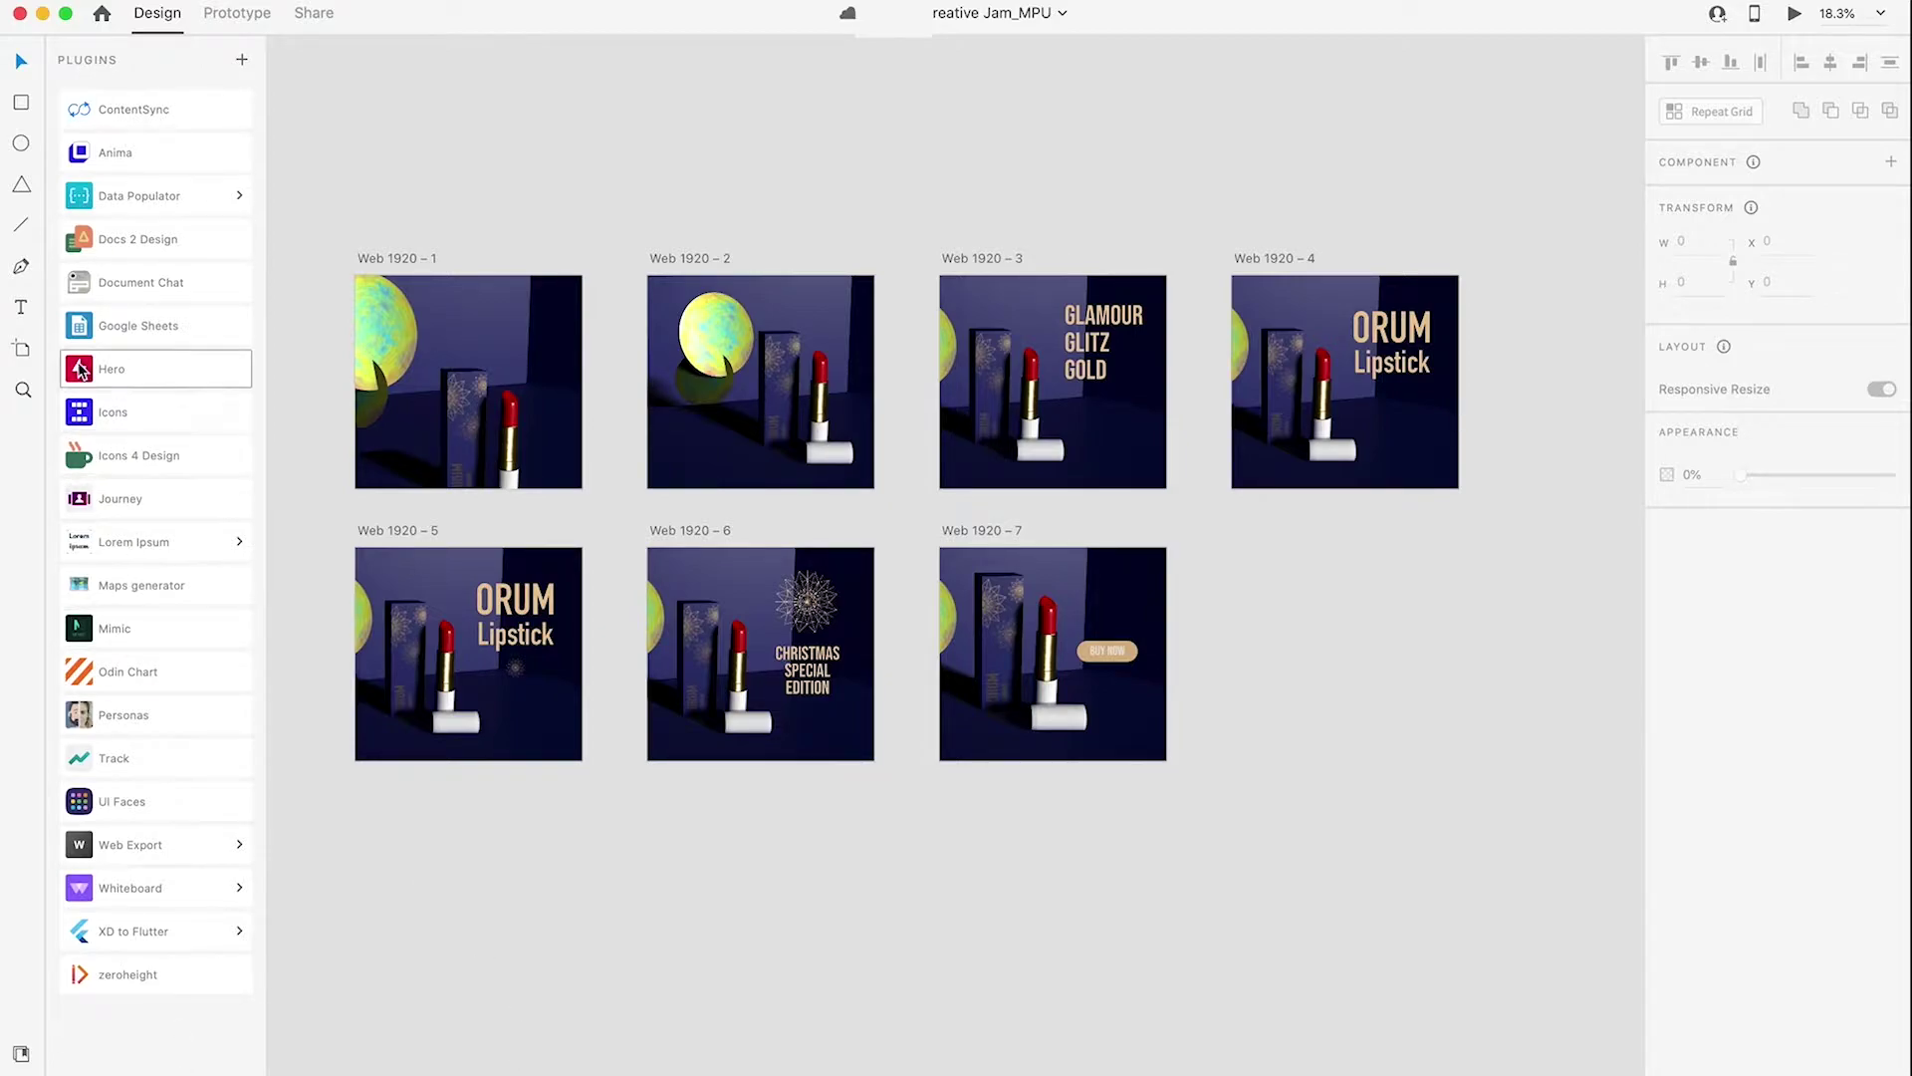
{"action": "left_click", "coordinate": [134, 241]}
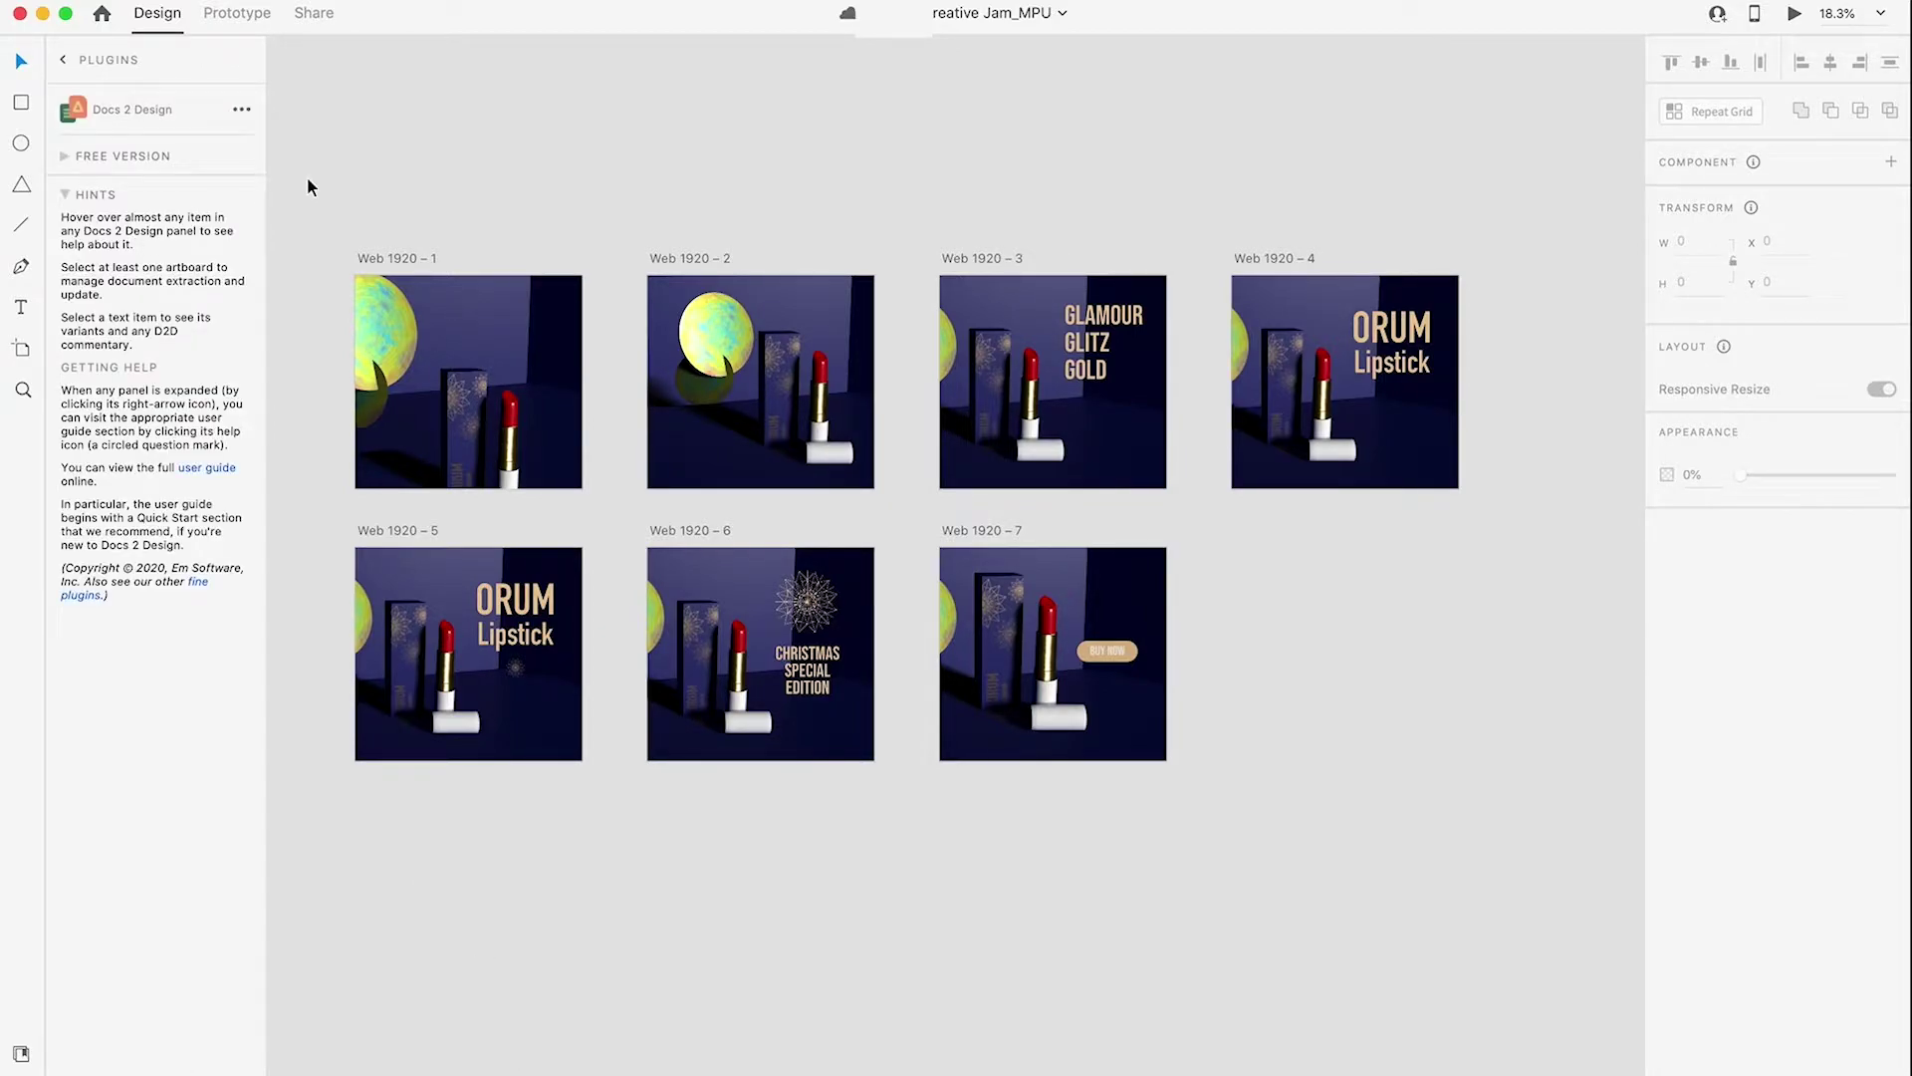
{"action": "left_click_drag", "start_coordinate": [309, 180], "coordinate": [1498, 873]}
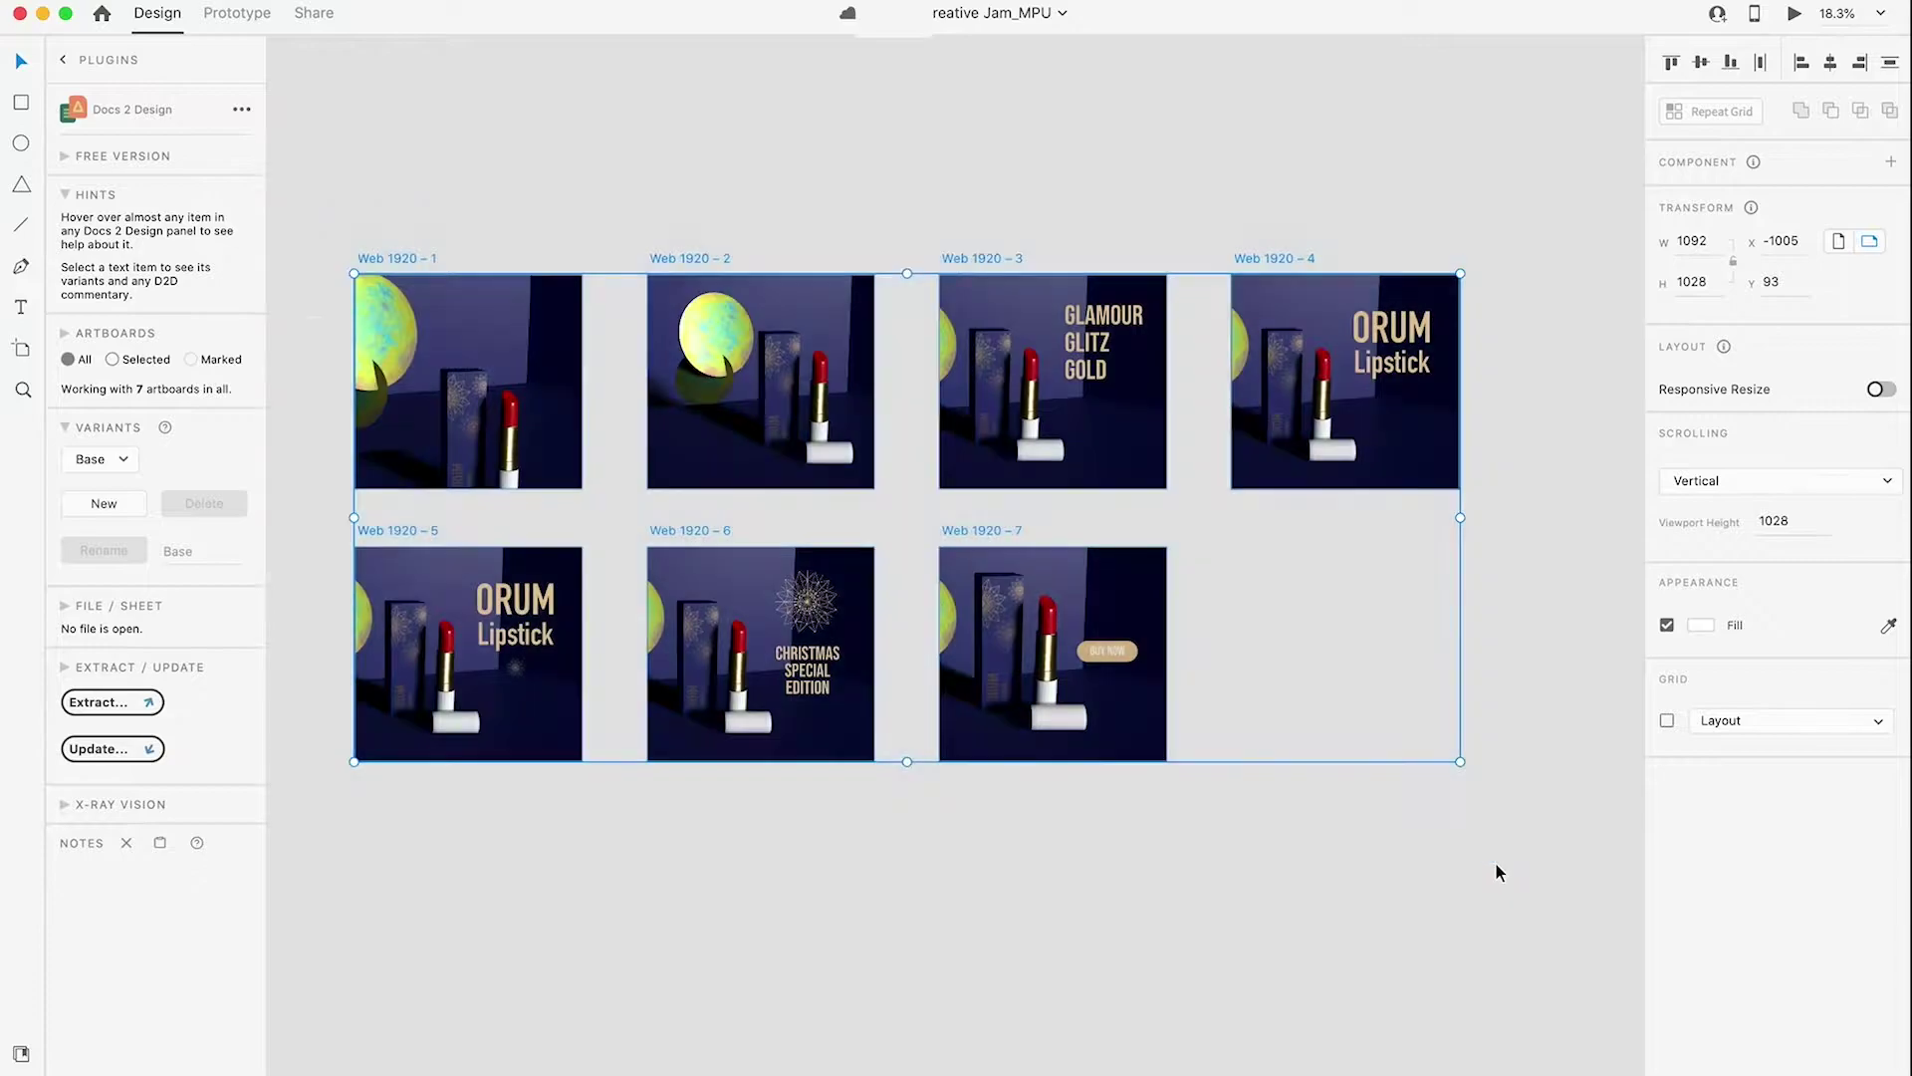
{"action": "left_click", "coordinate": [113, 359]}
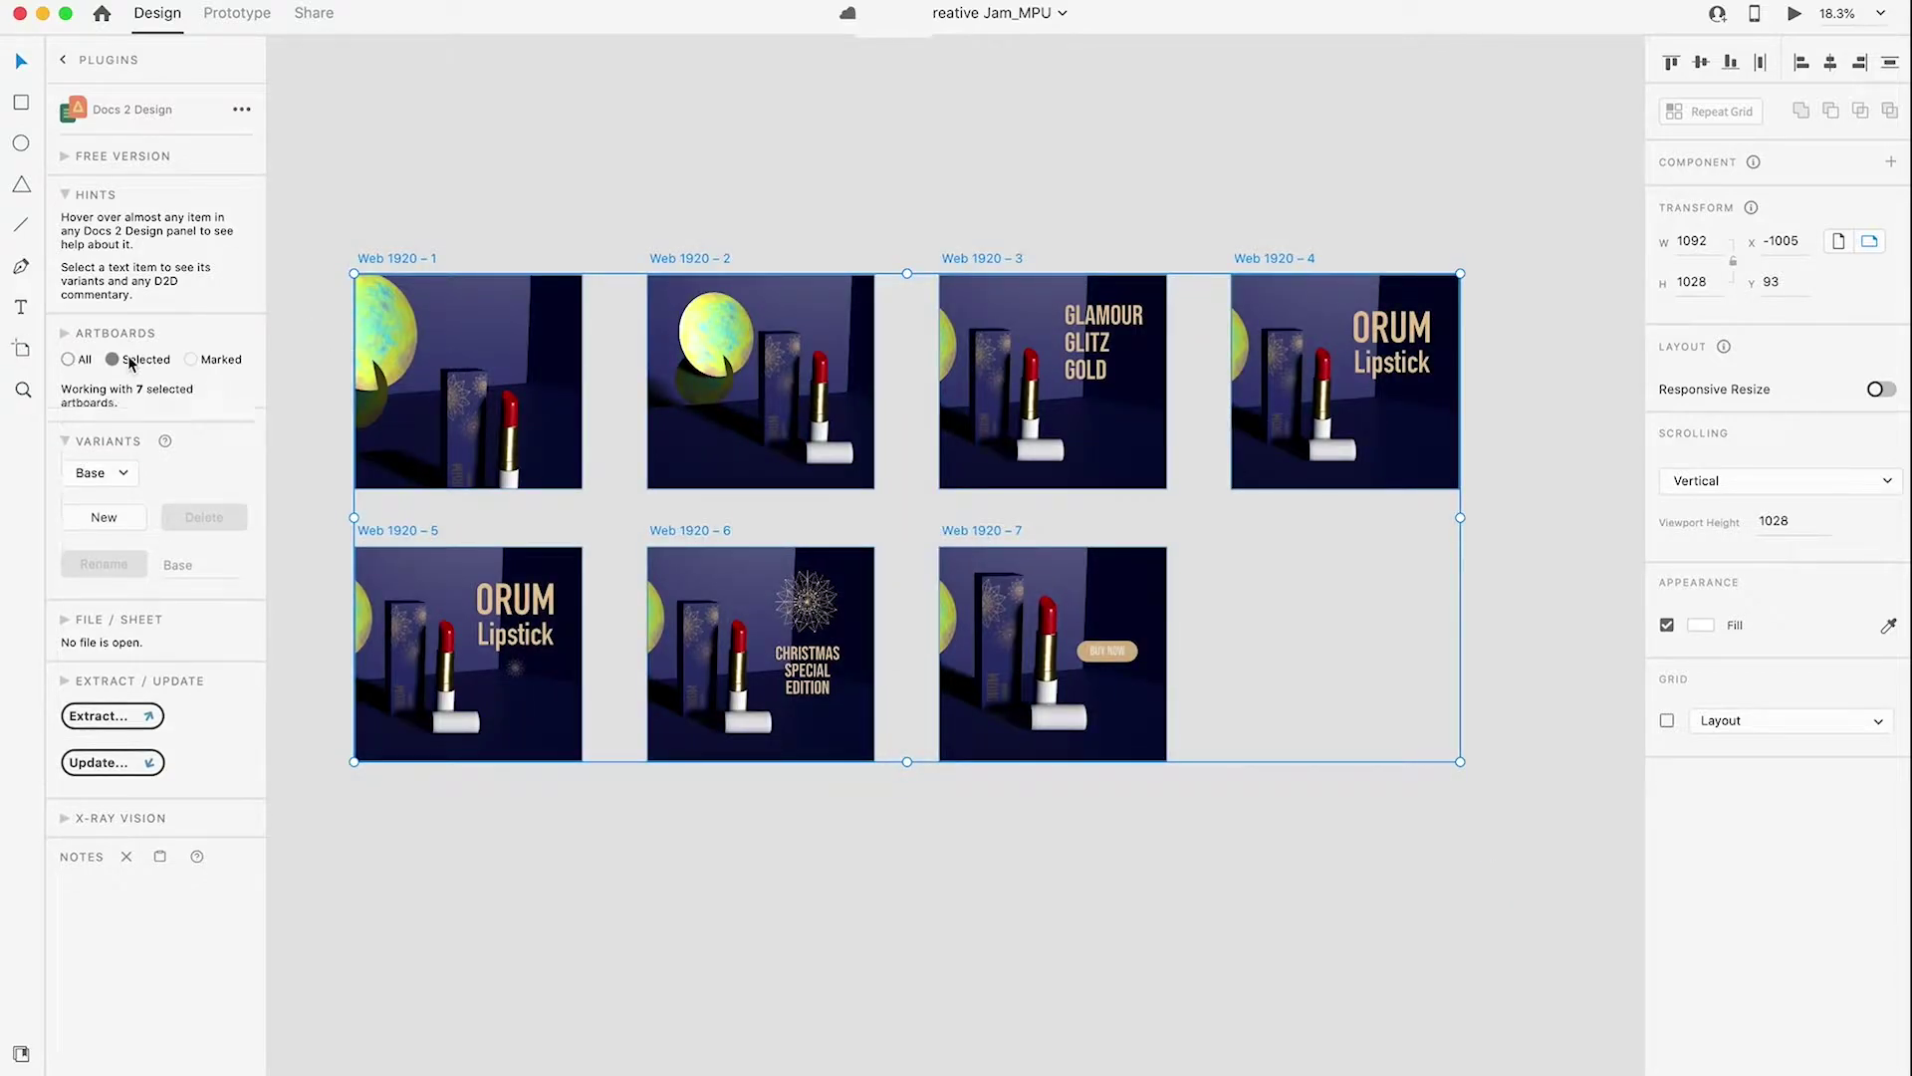
{"action": "left_click", "coordinate": [104, 516]}
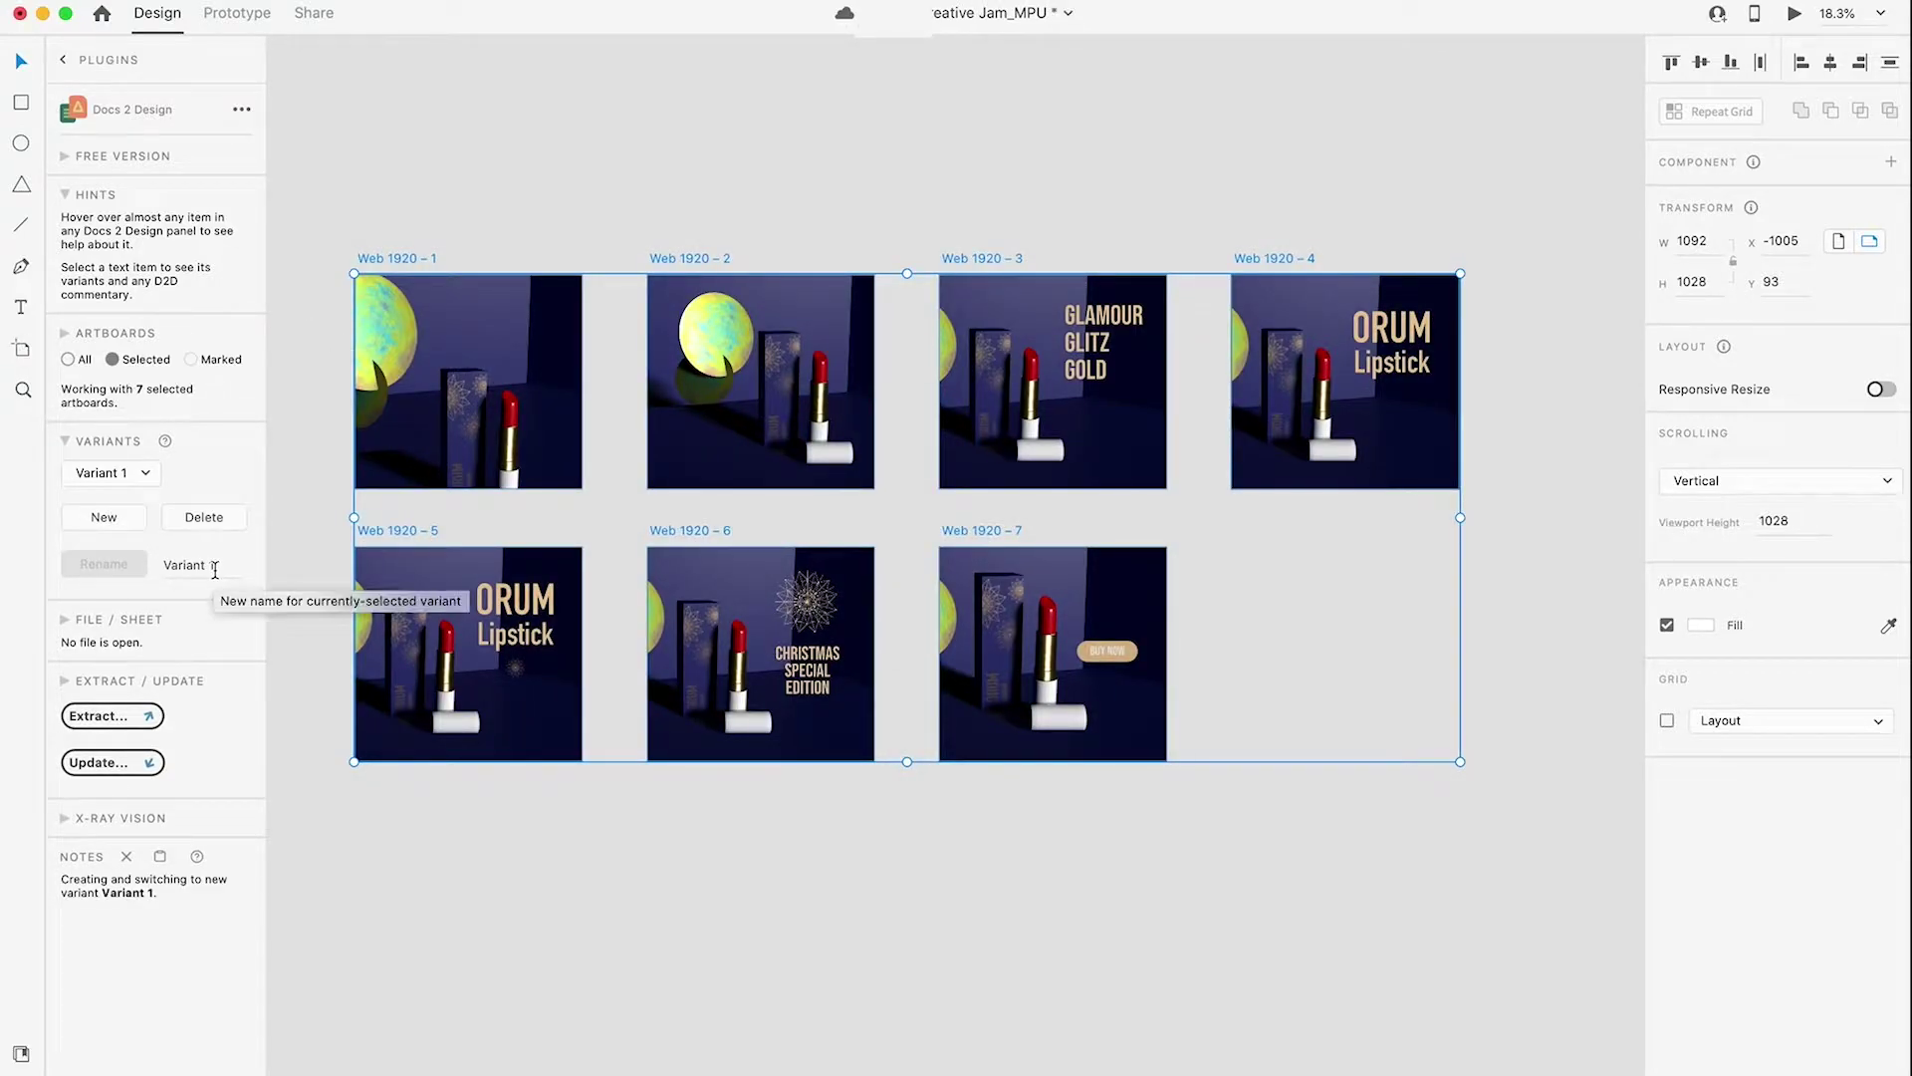
Rename the new text variant to 'Italian'
{"action": "left_click", "coordinate": [214, 565]}
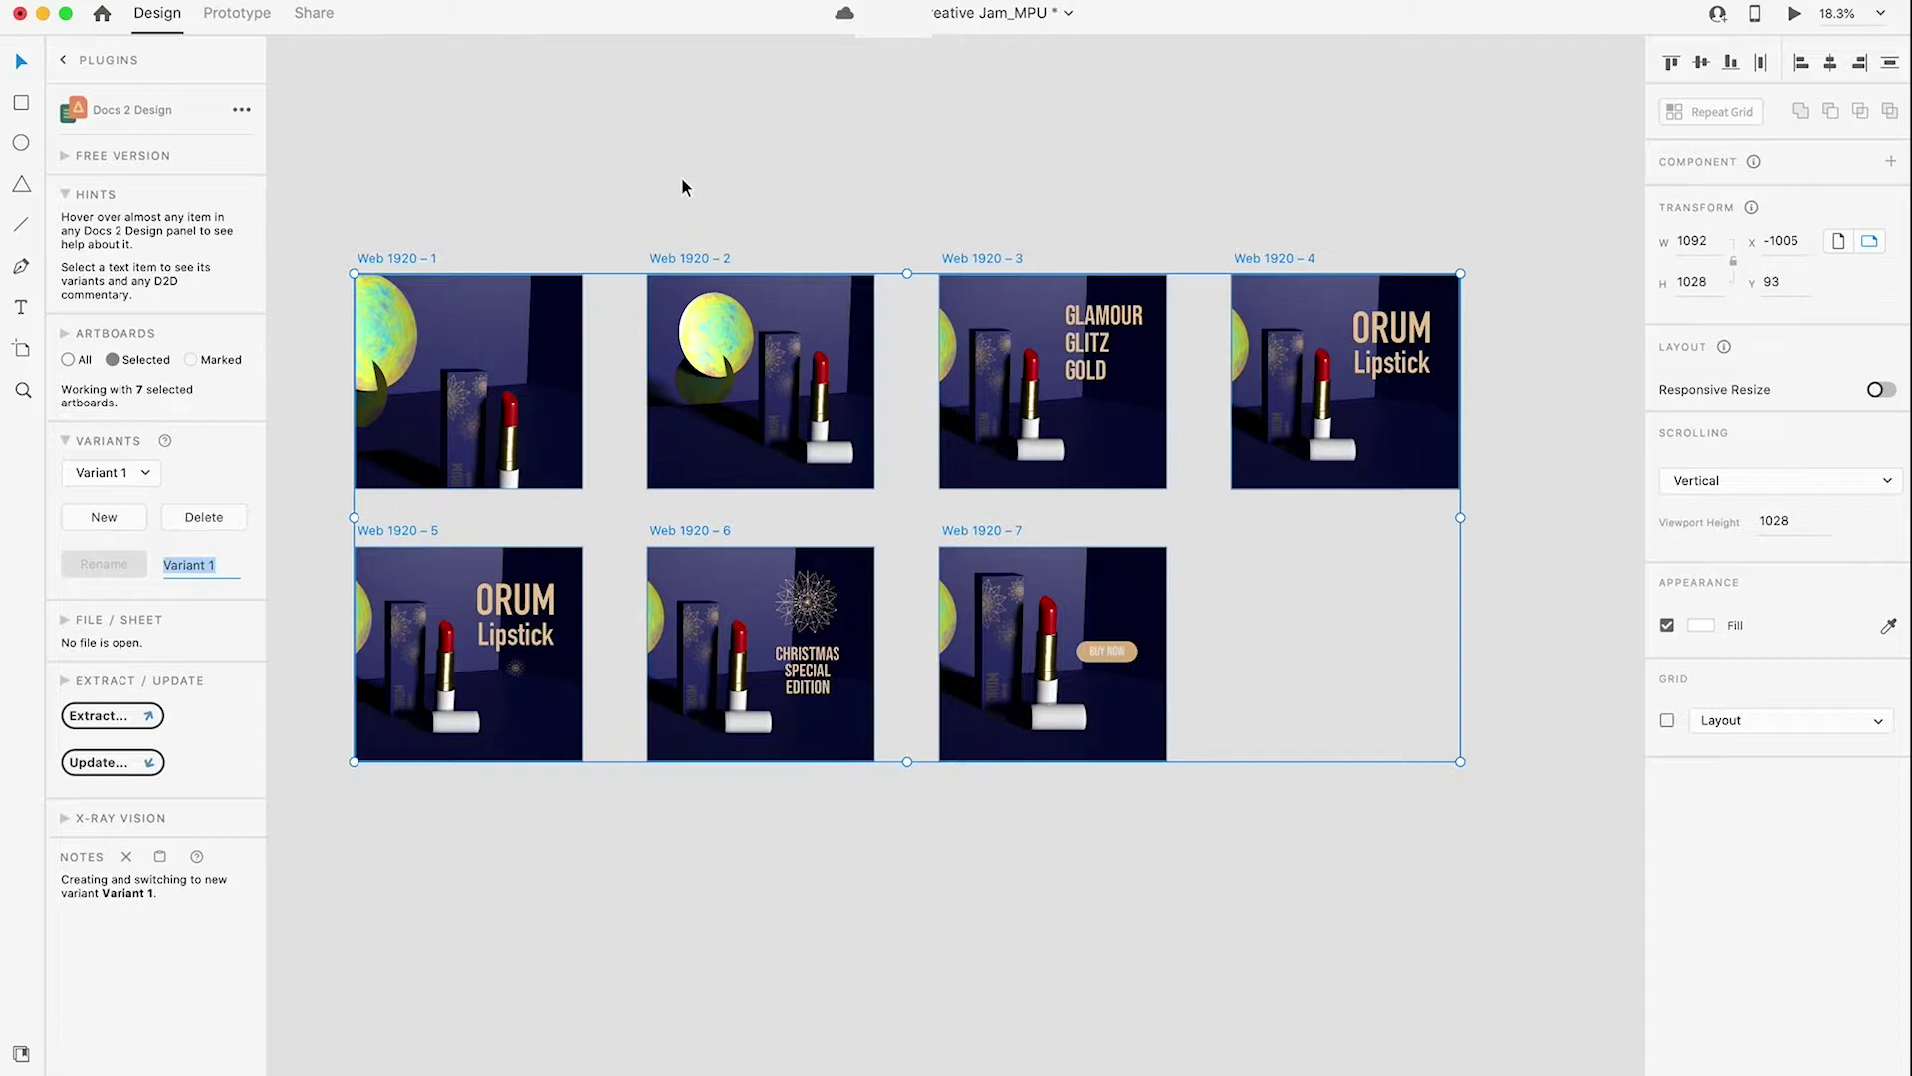
{"action": "type", "text": "I"}
{"action": "key", "text": "BackSpace"}
{"action": "type", "text": "Itali"}
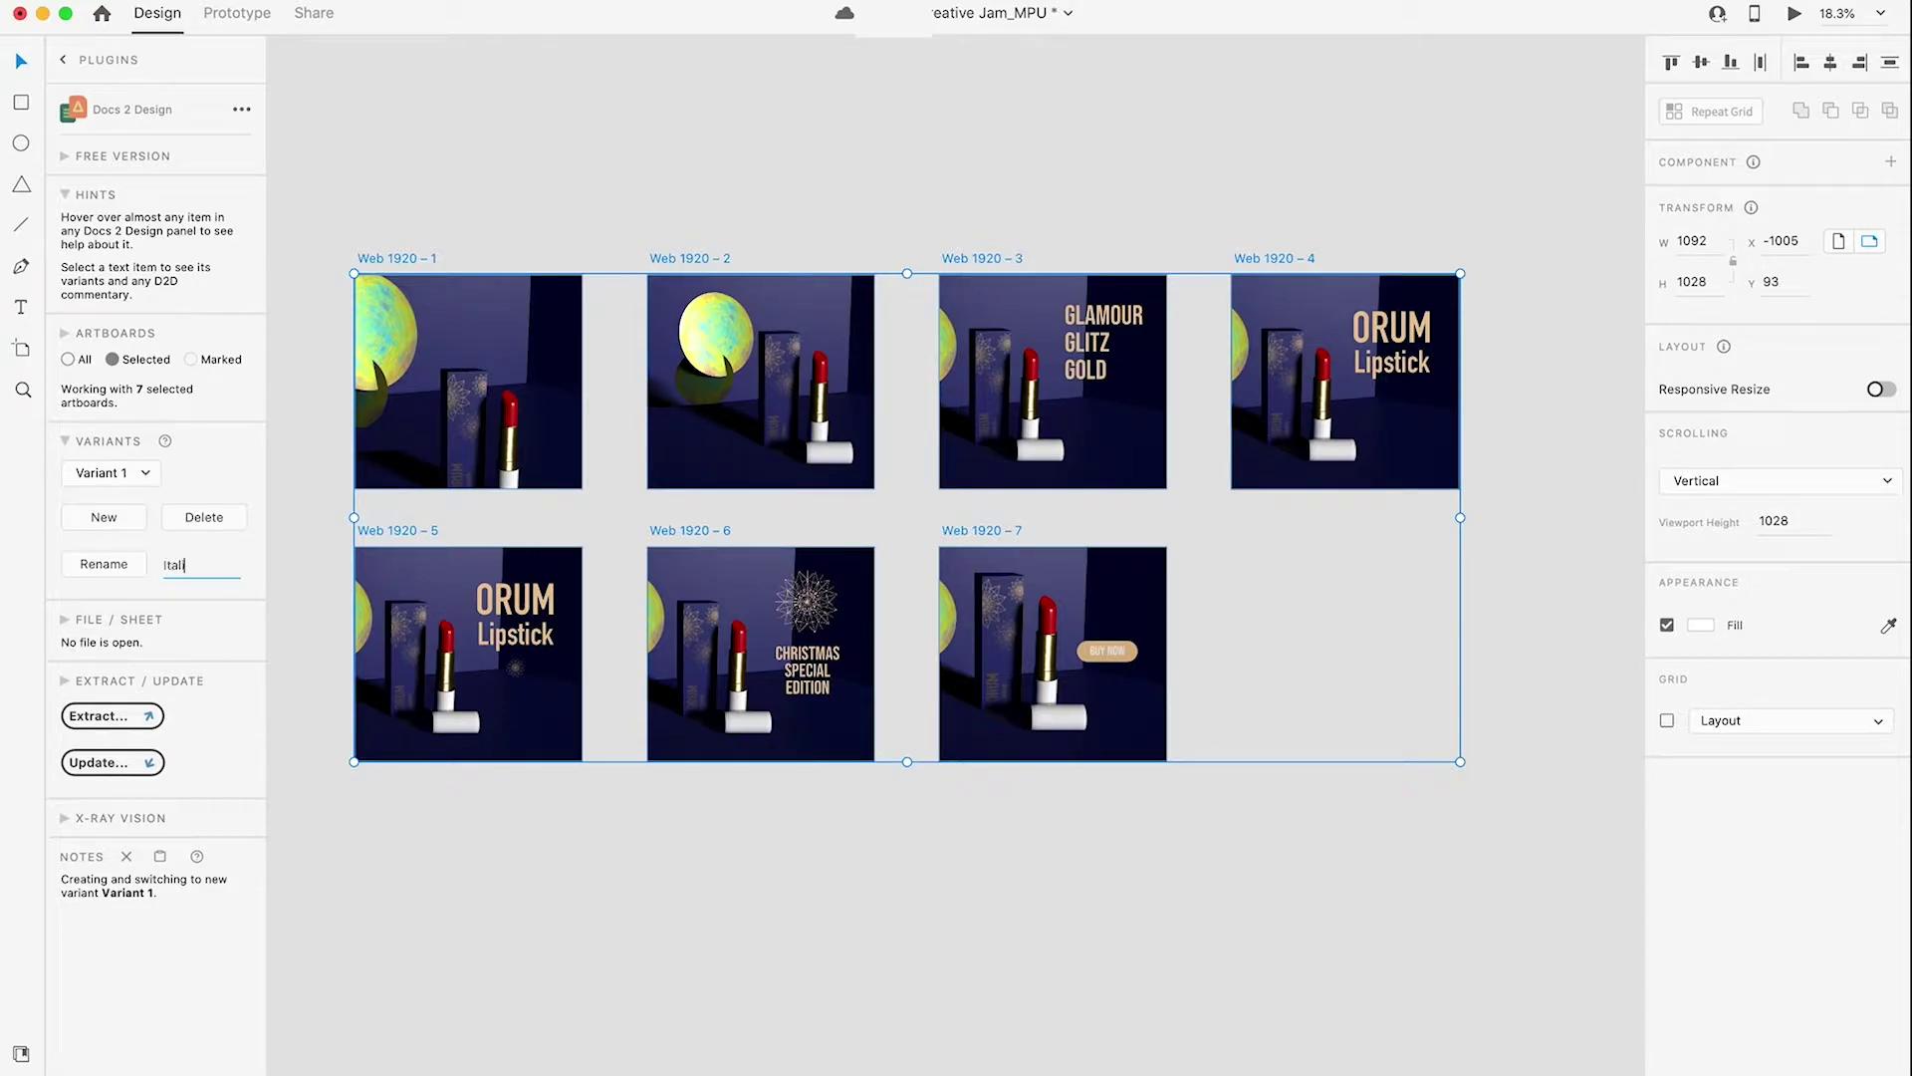
{"action": "type", "text": "an"}
{"action": "key", "text": "Return"}
{"action": "left_click", "coordinate": [121, 564]}
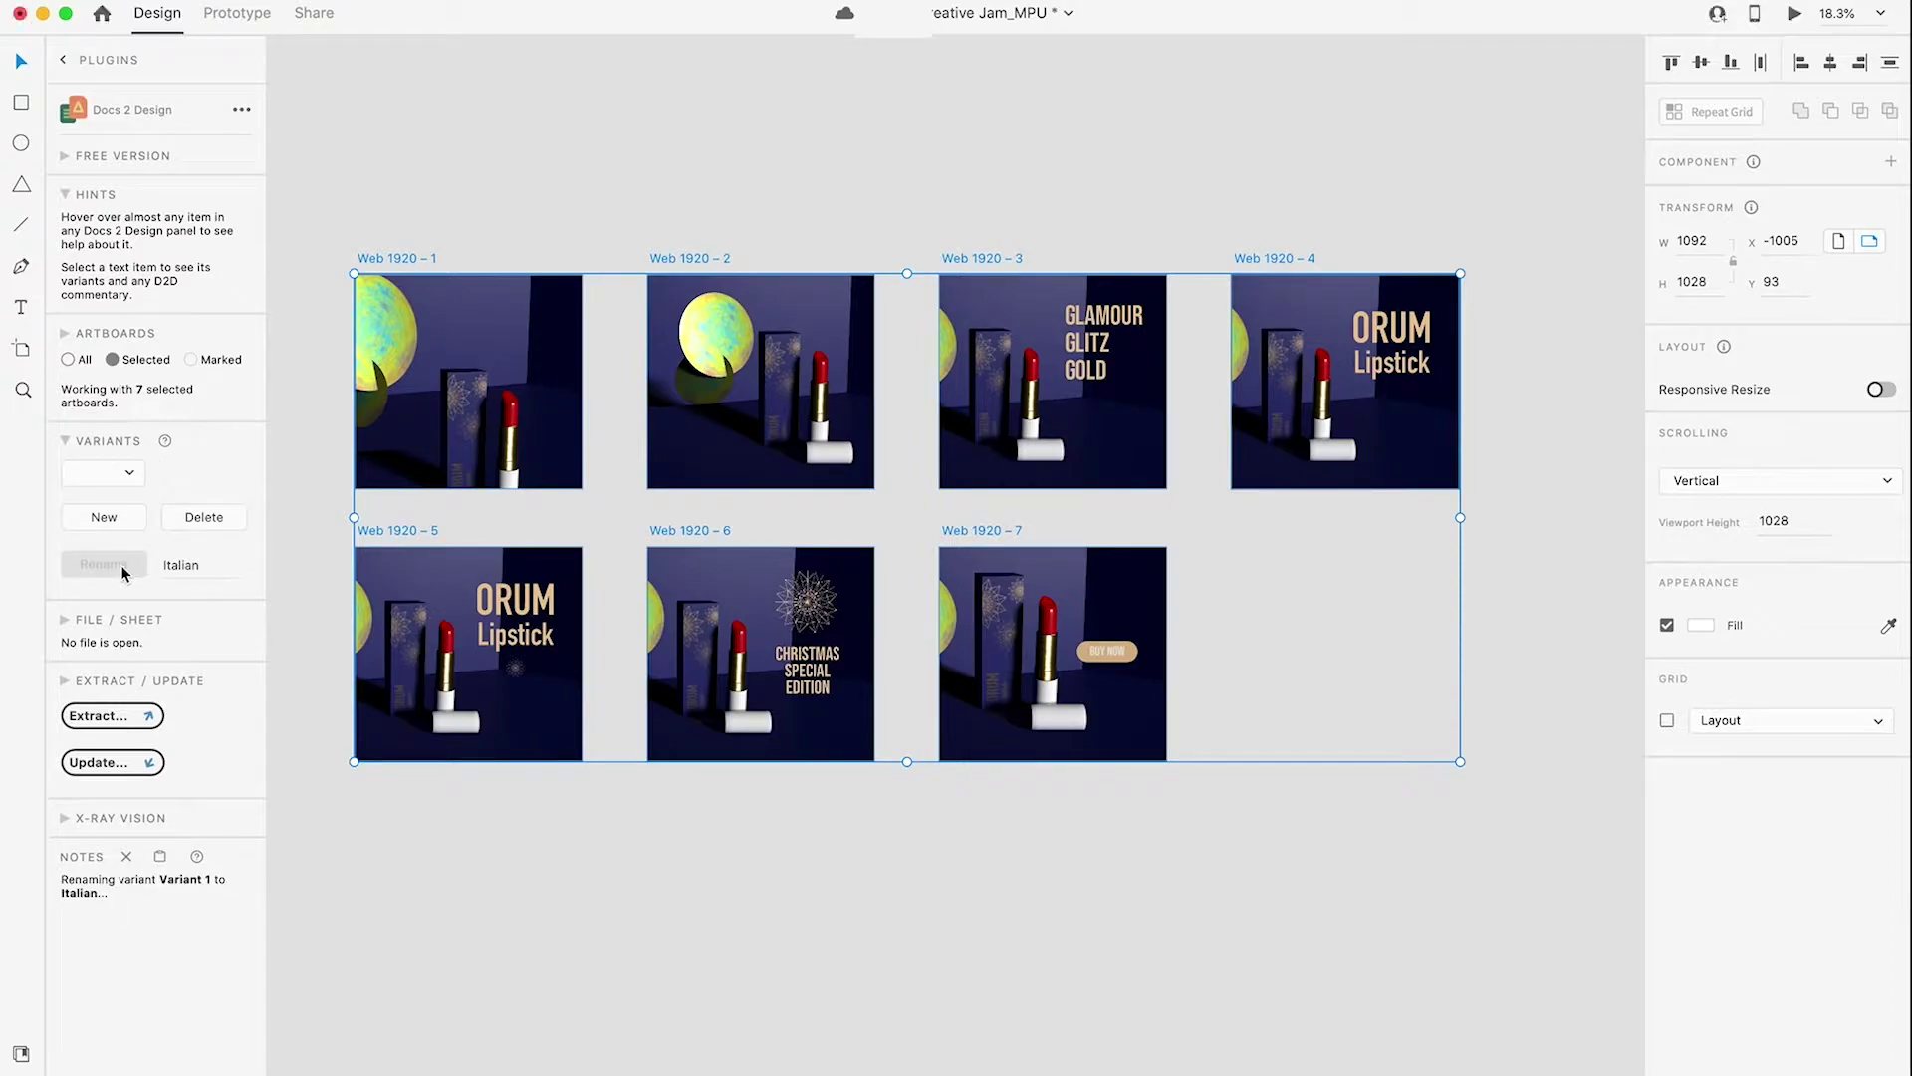
Choose the Italian variant and start extracting the artboard text to a spreadsheet
{"action": "left_click", "coordinate": [129, 478]}
{"action": "left_click", "coordinate": [174, 477]}
{"action": "left_click", "coordinate": [118, 724]}
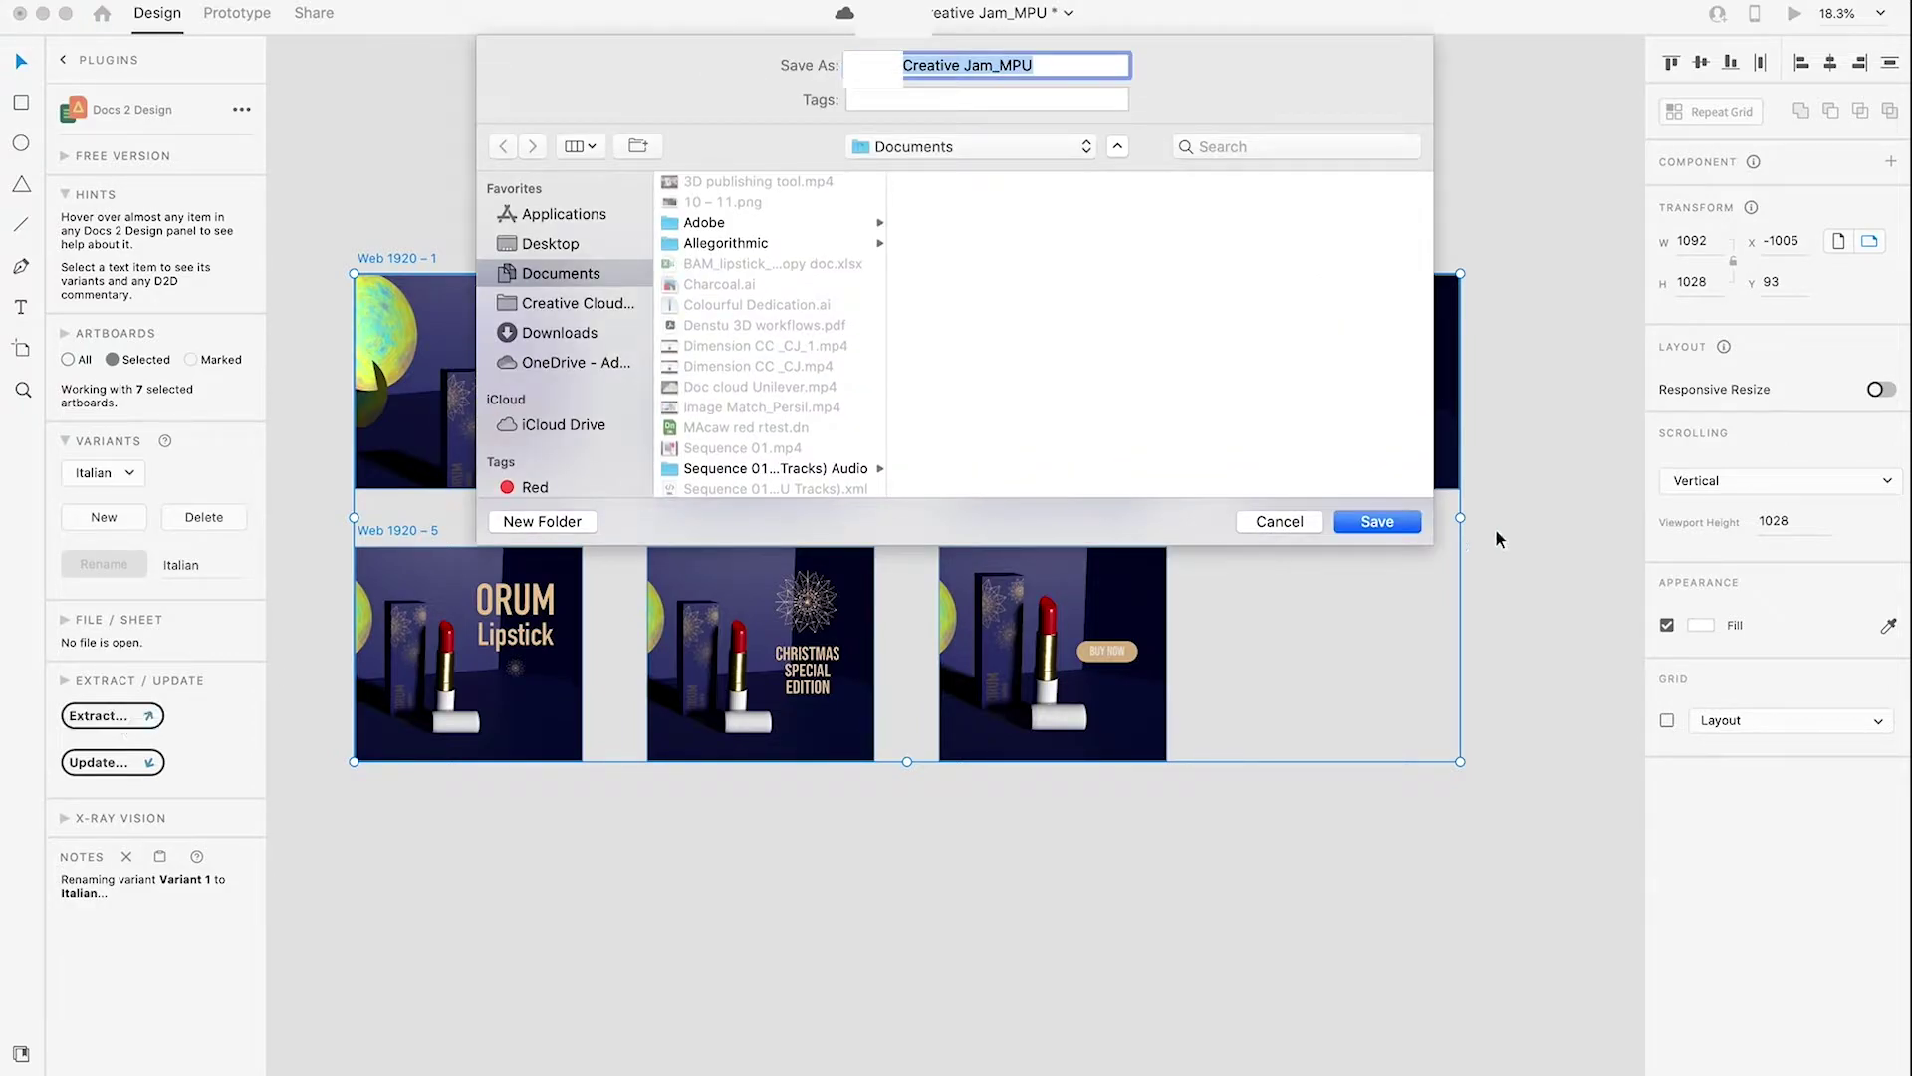
Save the extracted spreadsheet Denstu Creative Jam_MPU.xlsx to the Desktop
{"action": "left_click", "coordinate": [543, 244]}
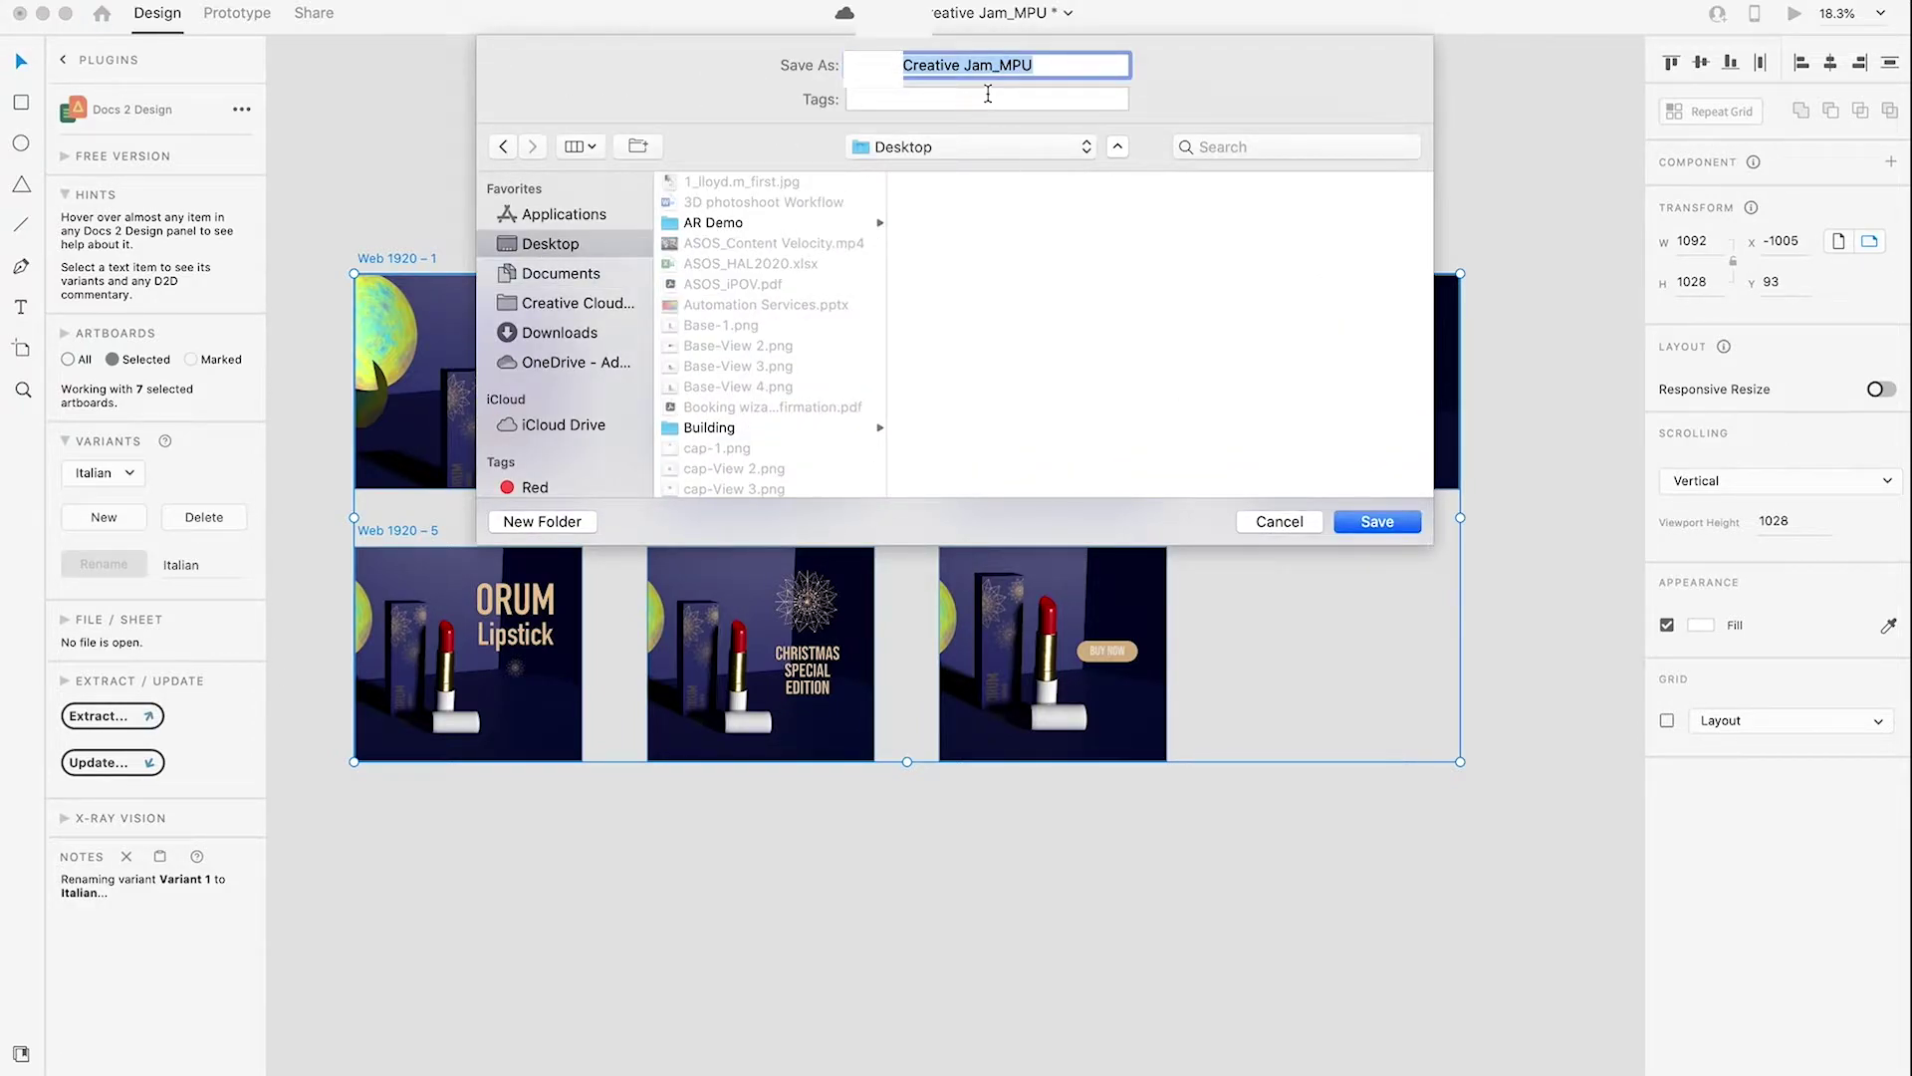
{"action": "left_click", "coordinate": [1399, 525]}
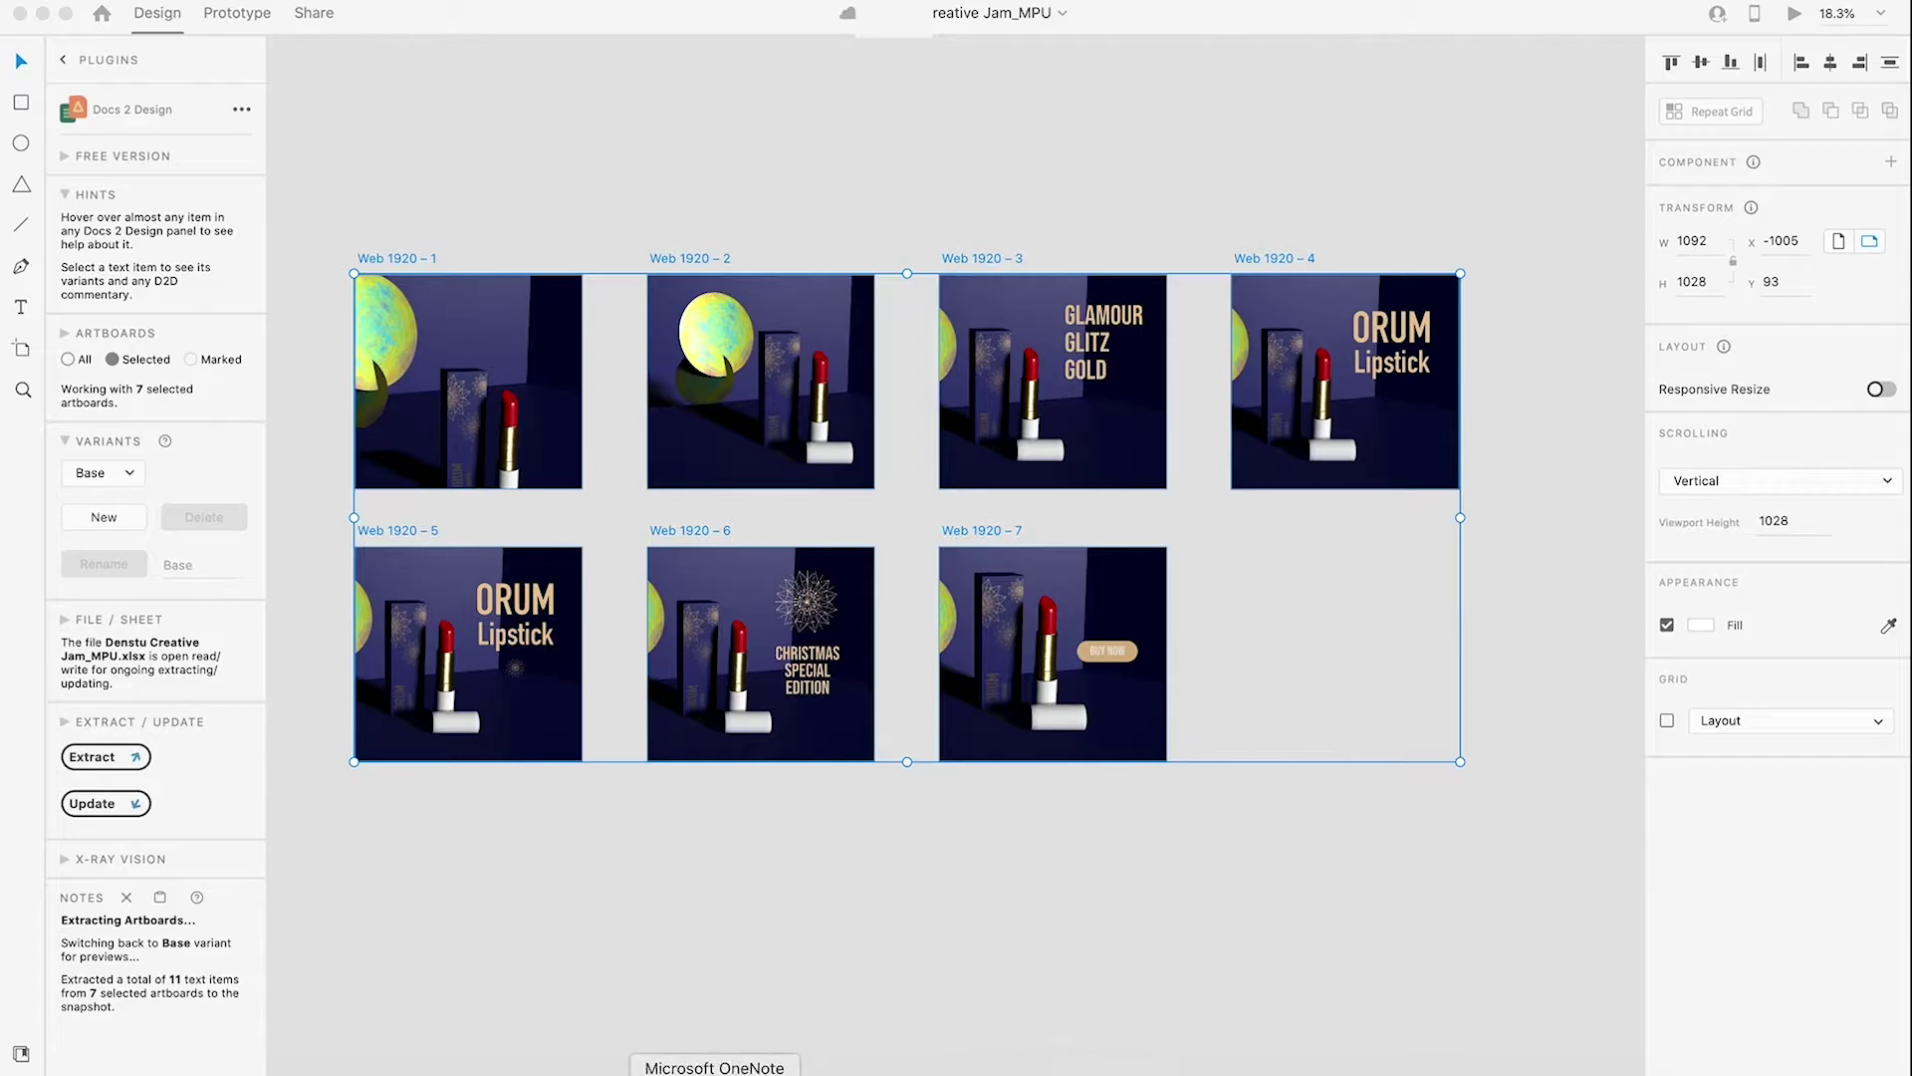
In Excel, look through sheets Web 1920 – 1 to 7, ending on Web 1920 – 2
{"action": "left_click", "coordinate": [631, 1067]}
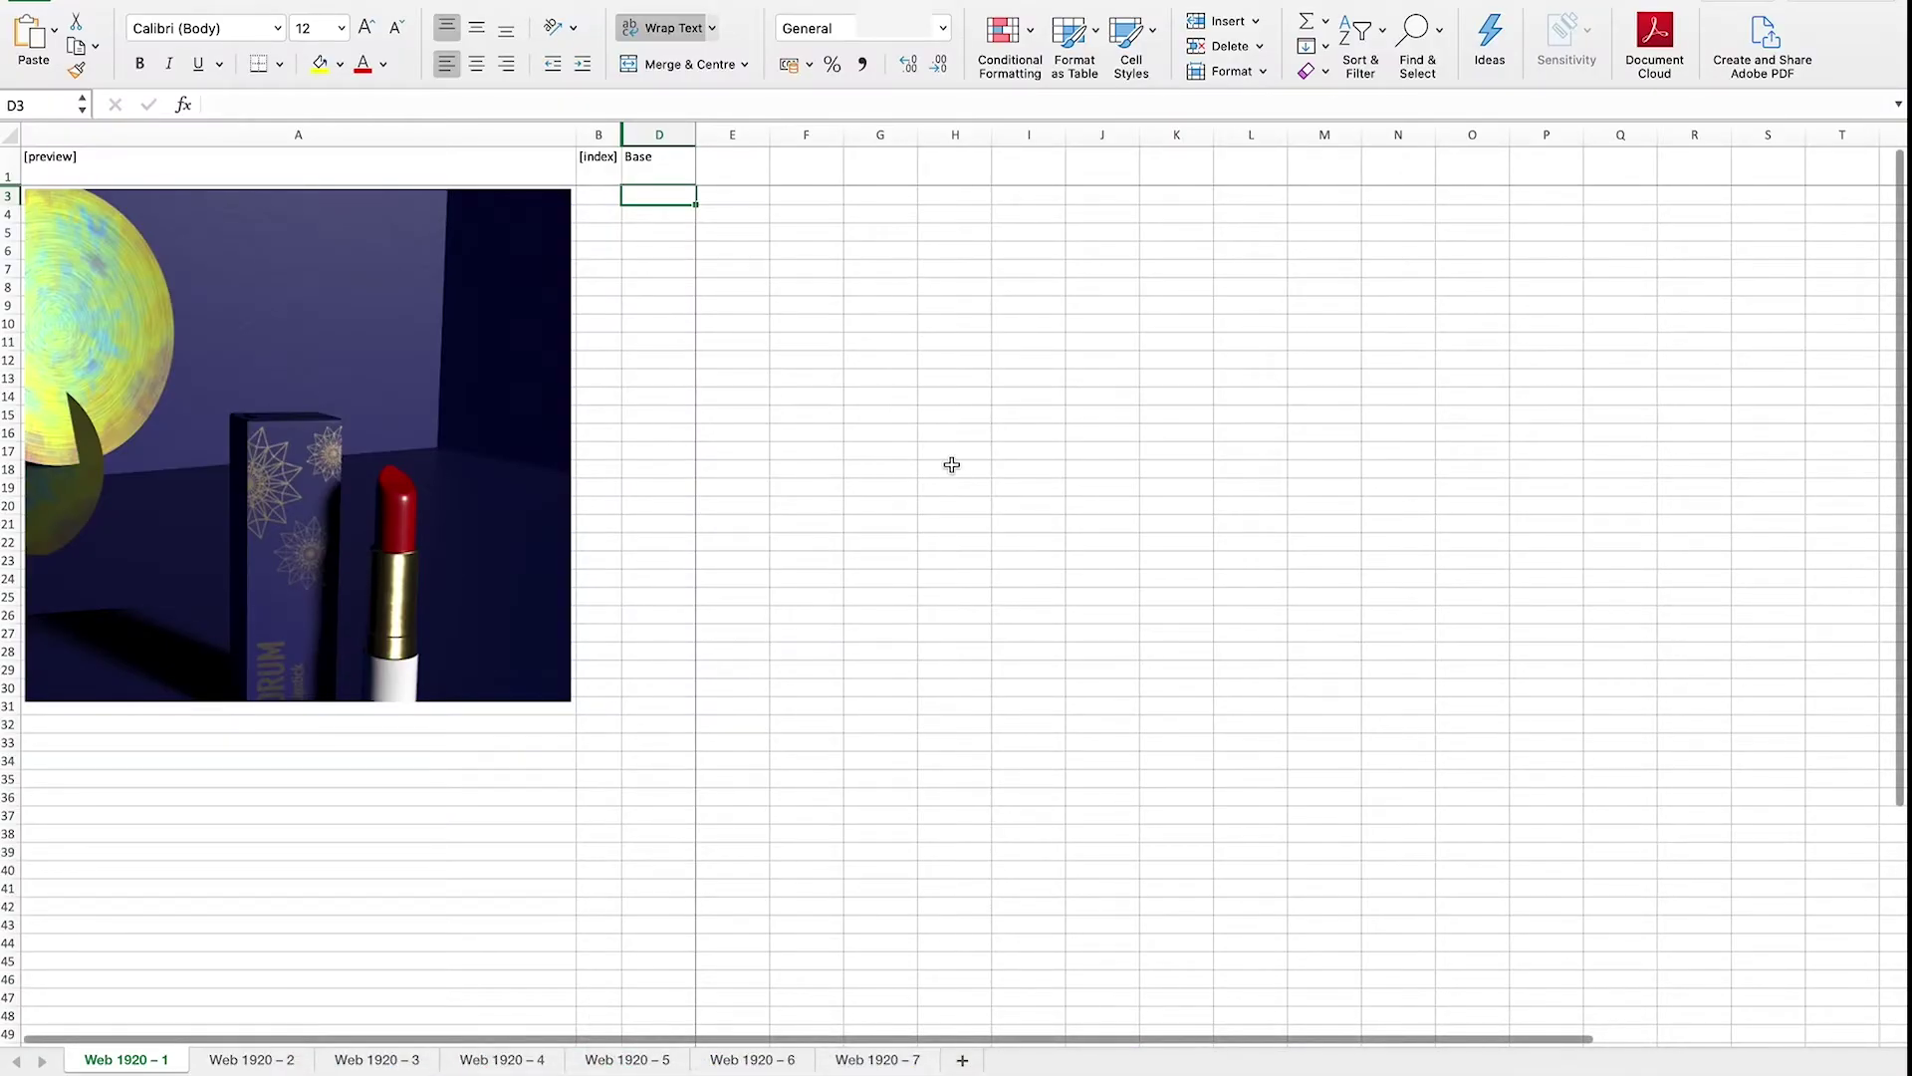
{"action": "left_click", "coordinate": [294, 1062]}
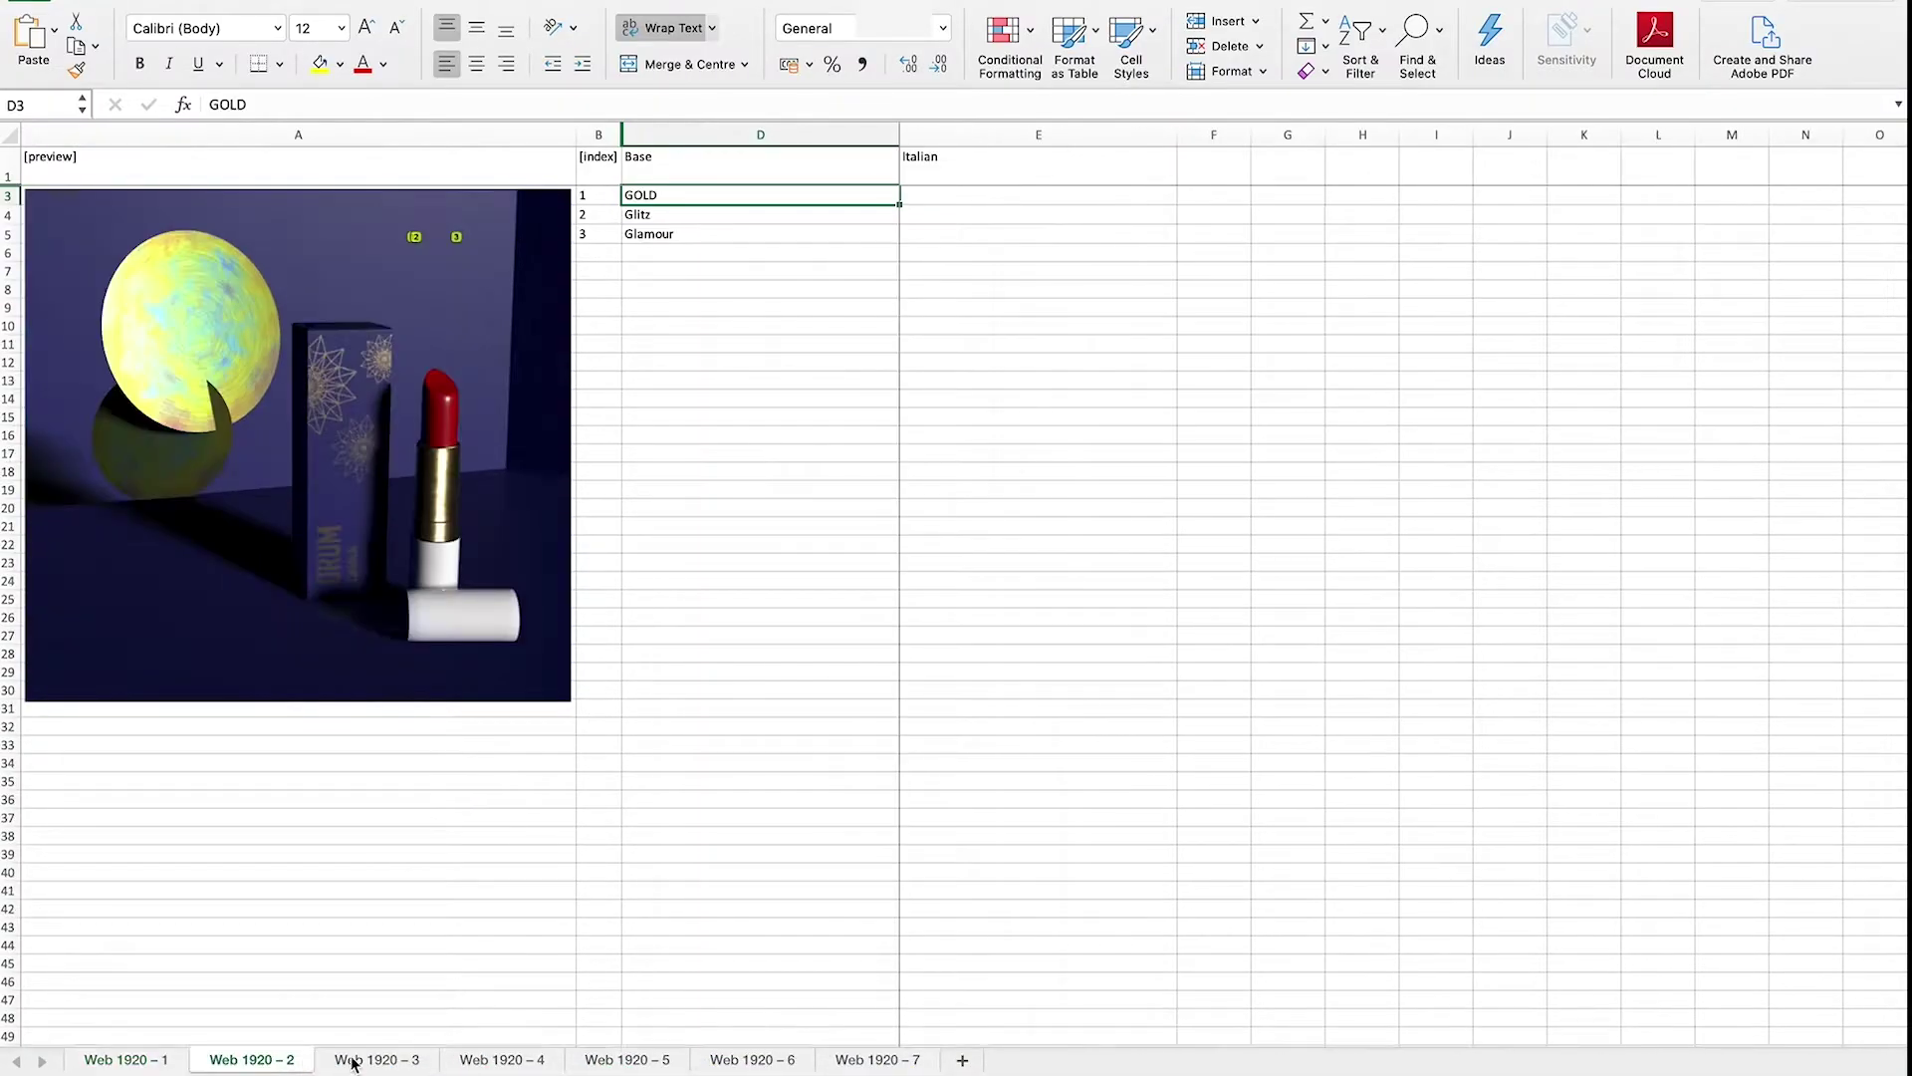
{"action": "left_click", "coordinate": [376, 1062]}
{"action": "left_click", "coordinate": [508, 1061]}
{"action": "left_click", "coordinate": [627, 1062]}
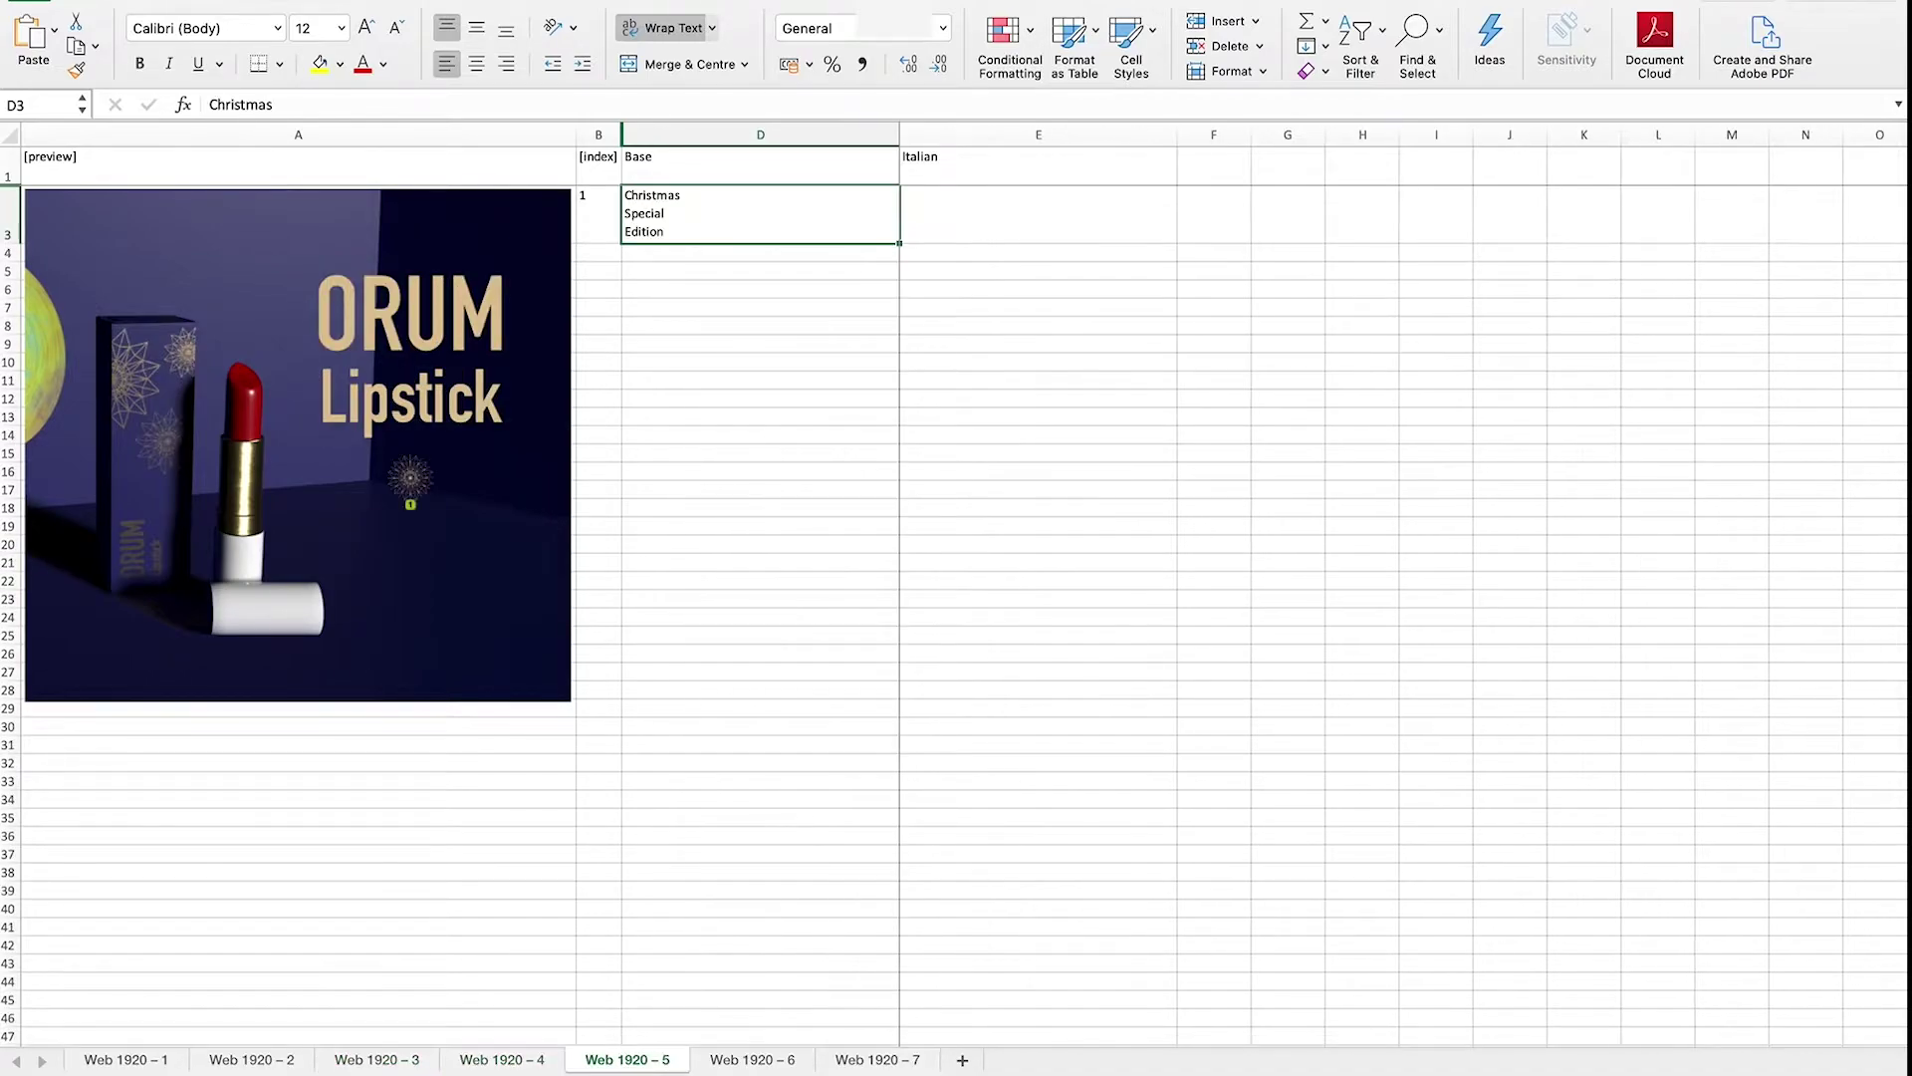
{"action": "left_click", "coordinate": [753, 1061]}
{"action": "left_click", "coordinate": [910, 1062]}
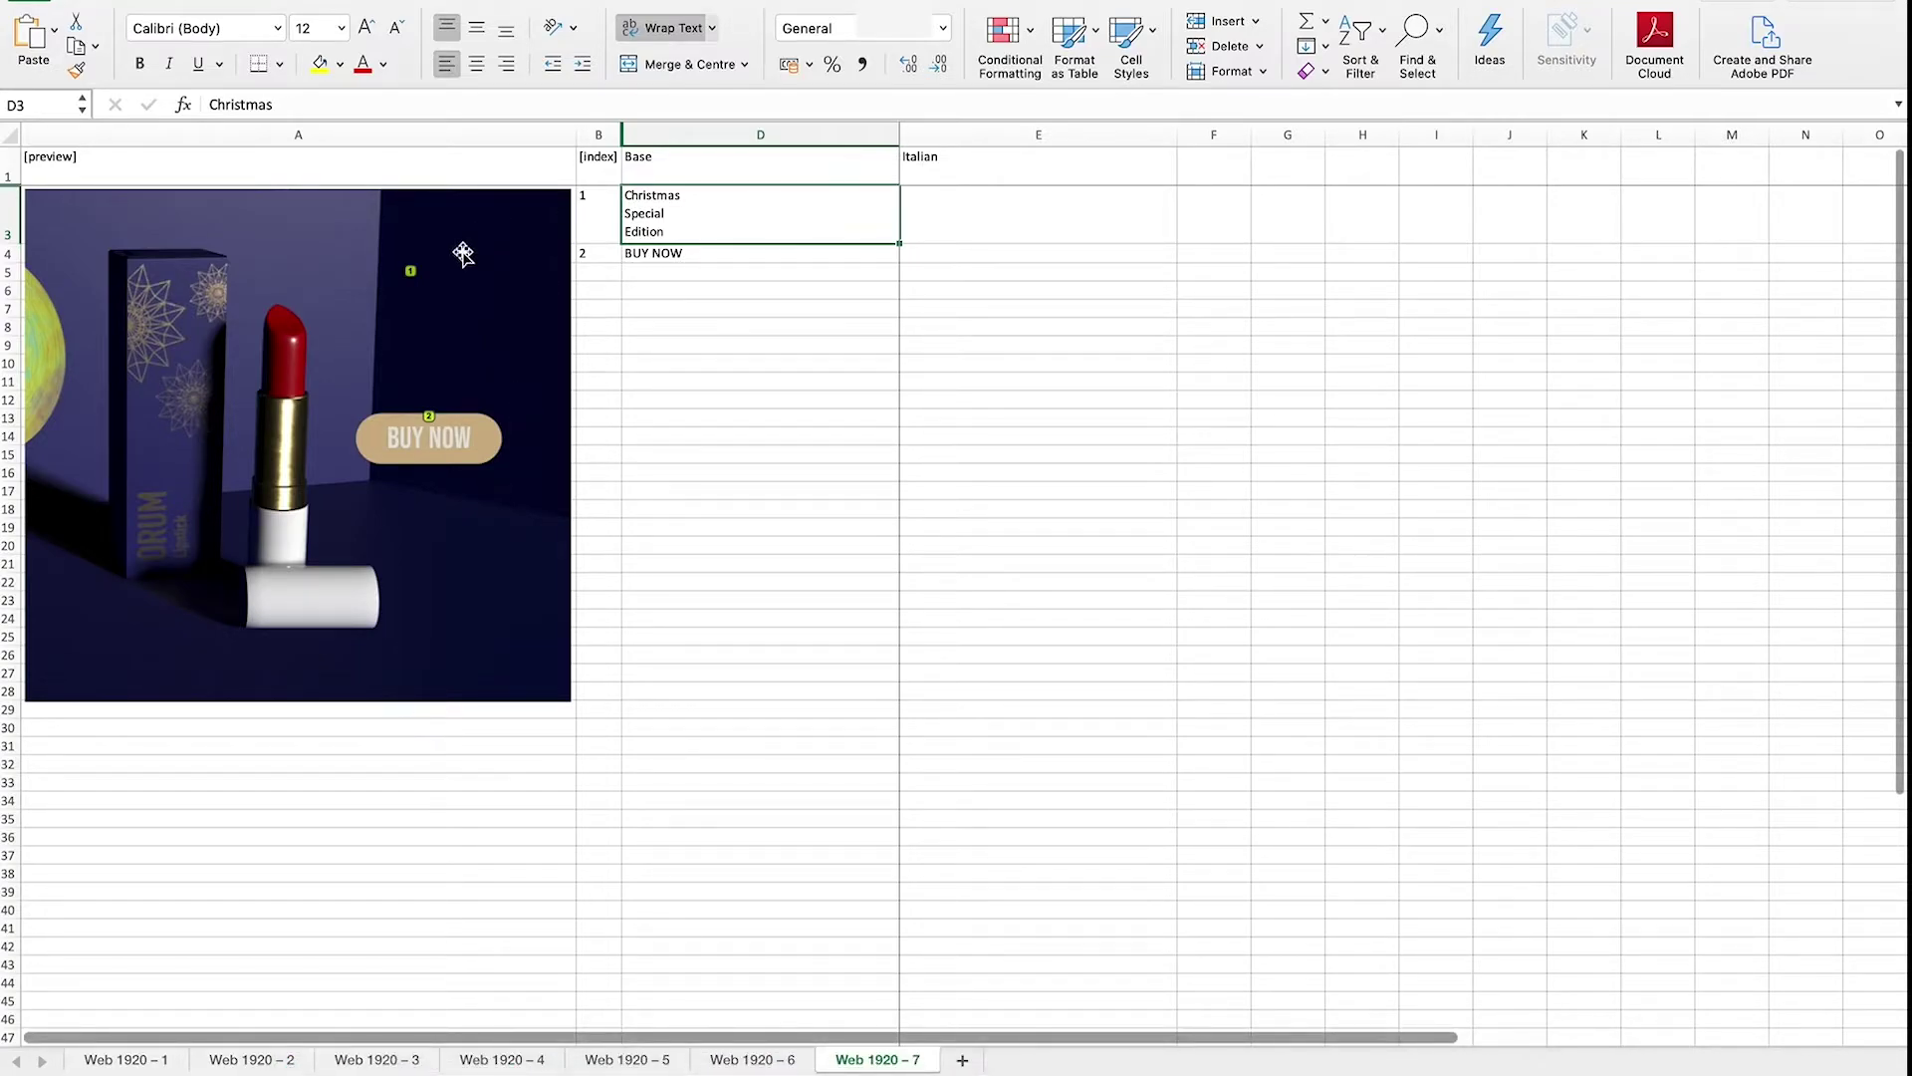
{"action": "left_click", "coordinate": [127, 1059]}
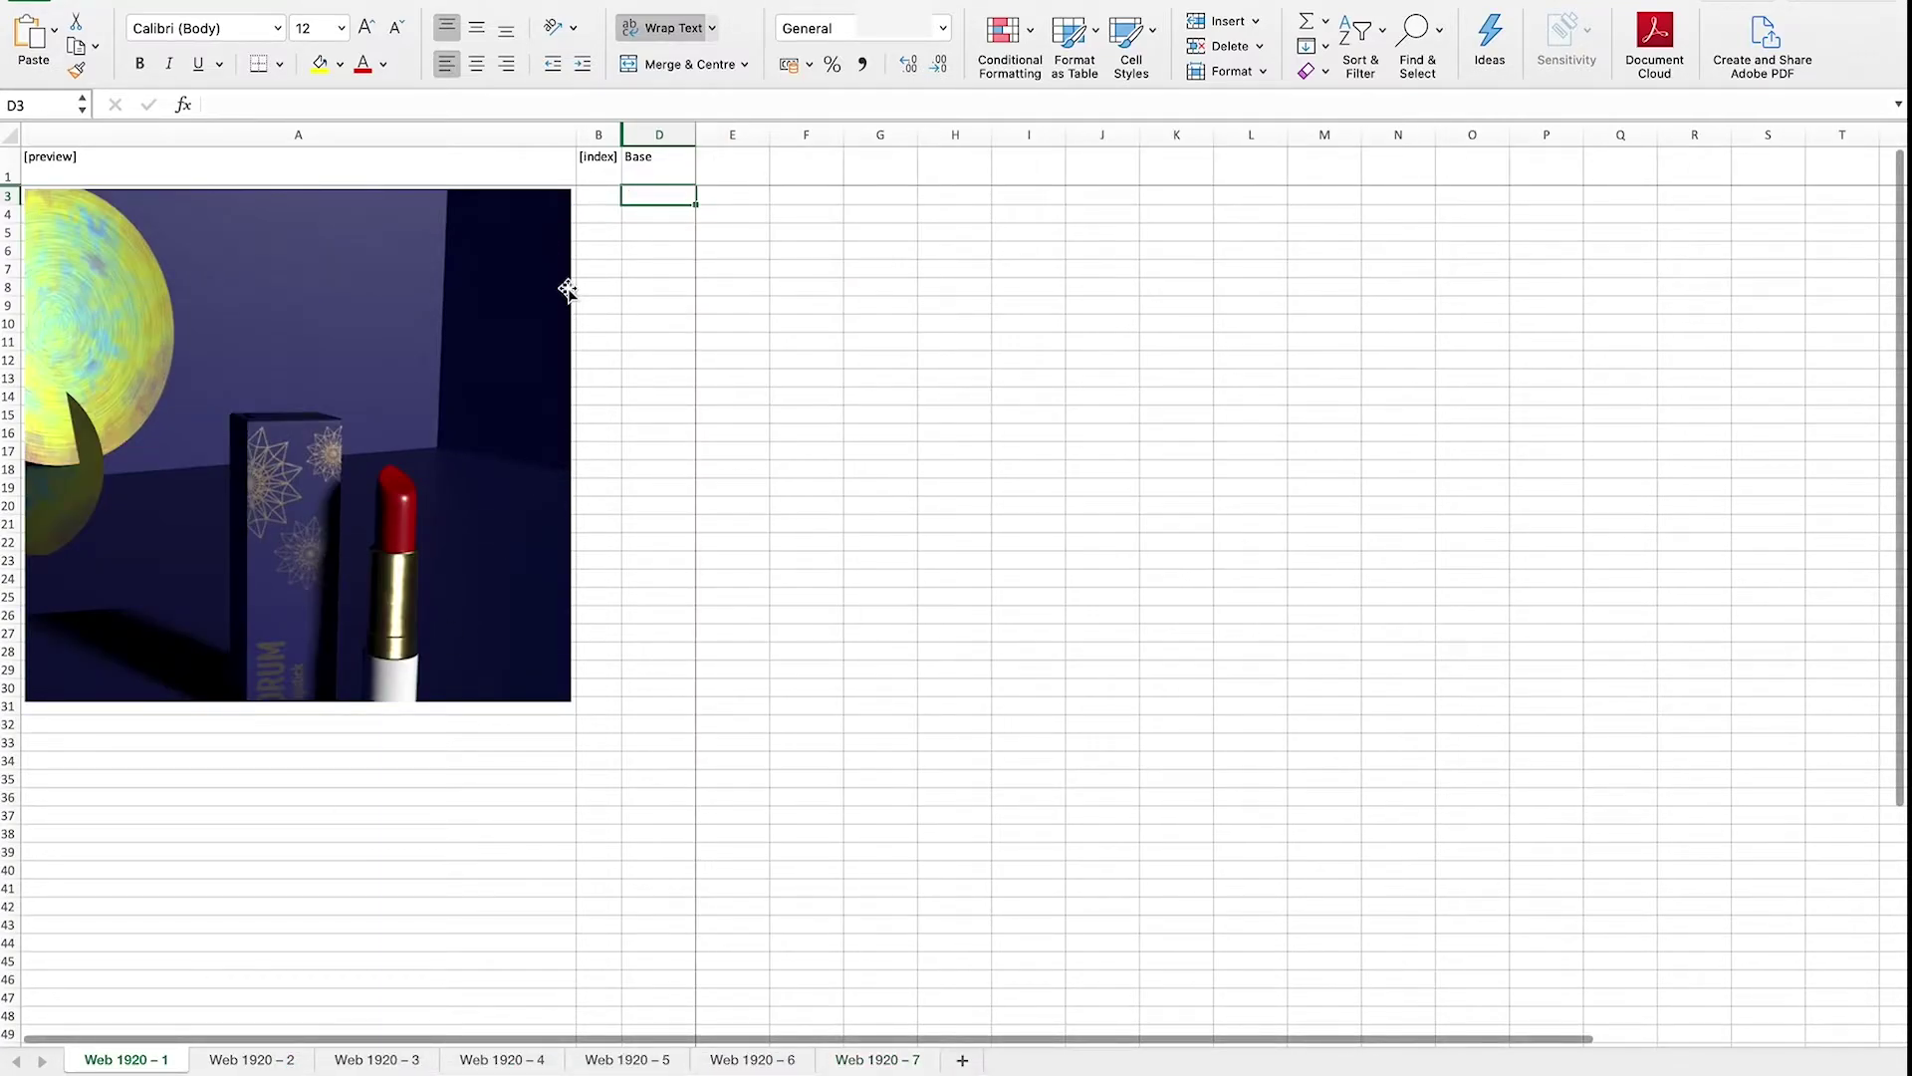
{"action": "left_click", "coordinate": [281, 1060]}
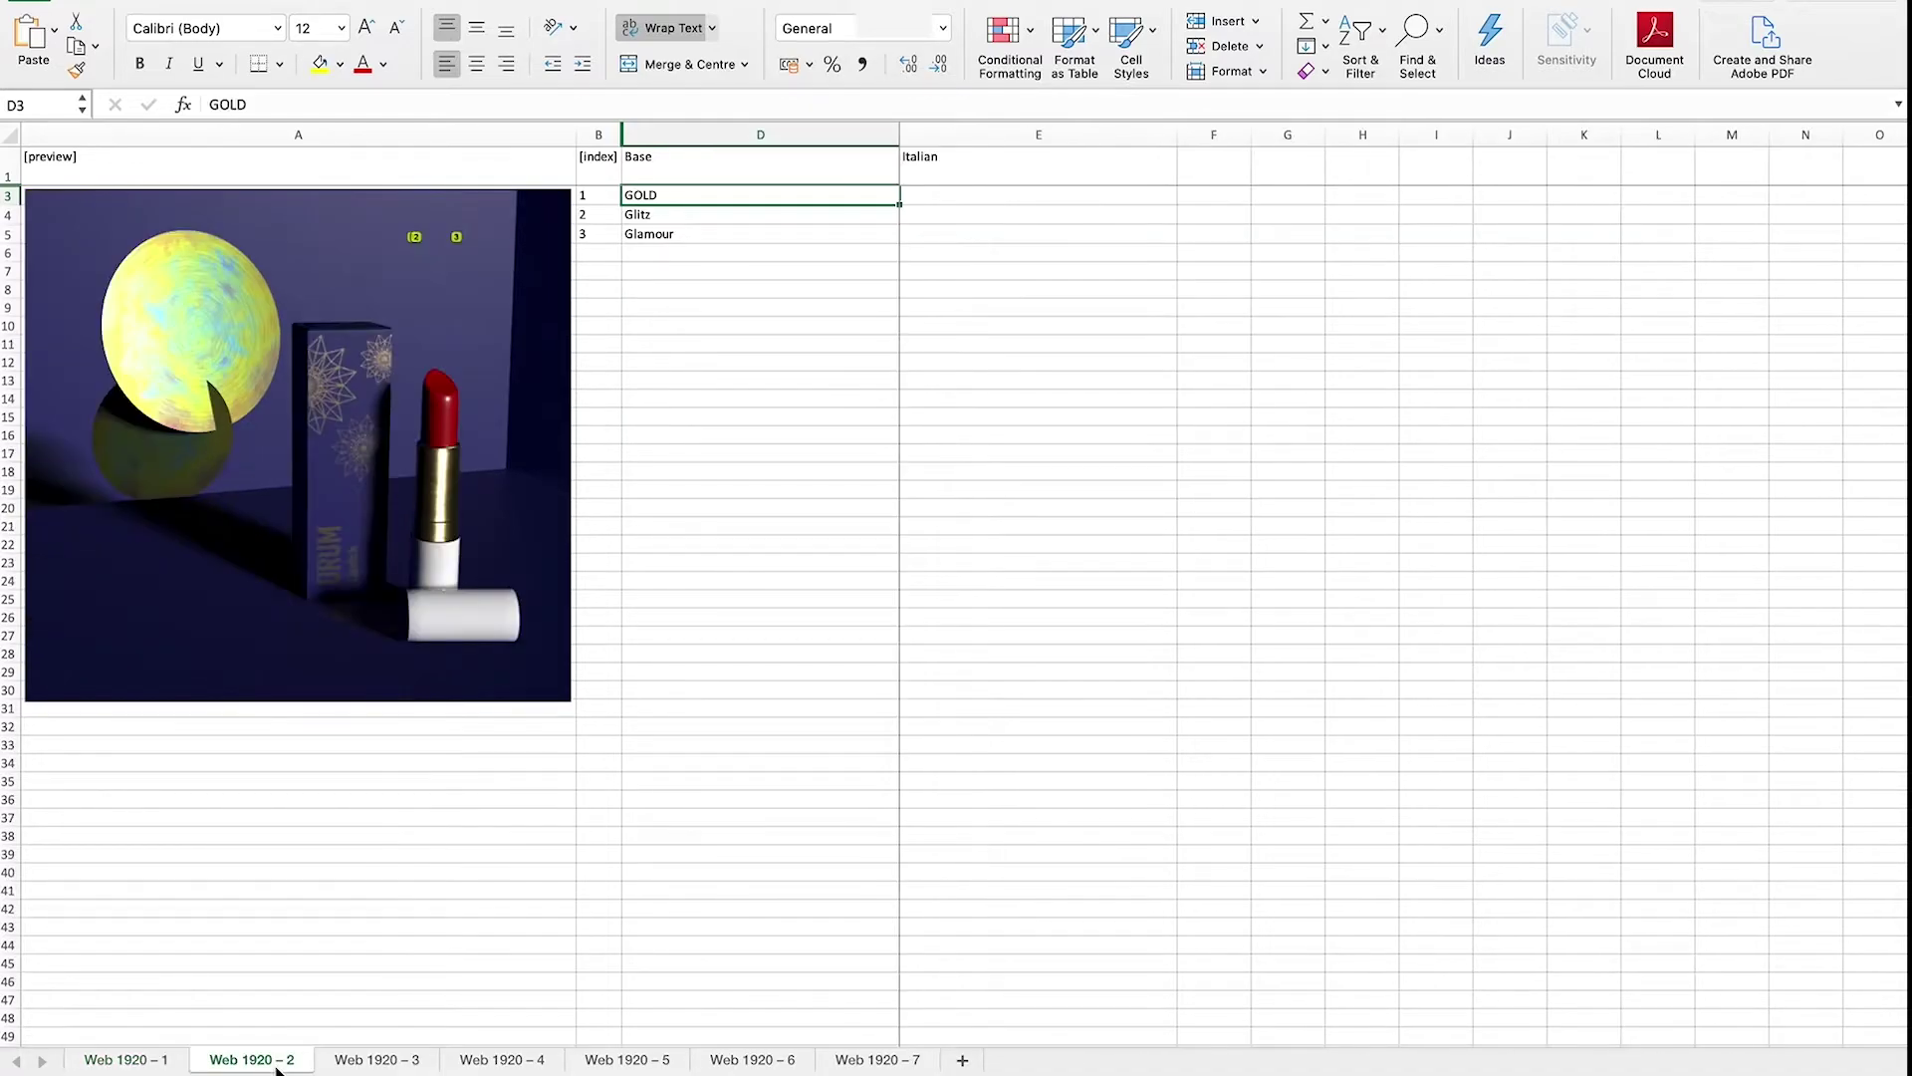
On Web 1920 – 2, enter ORO, SPECIALE and GLAM as Italian for GOLD, Glitz, Glamour
{"action": "left_click", "coordinate": [946, 198]}
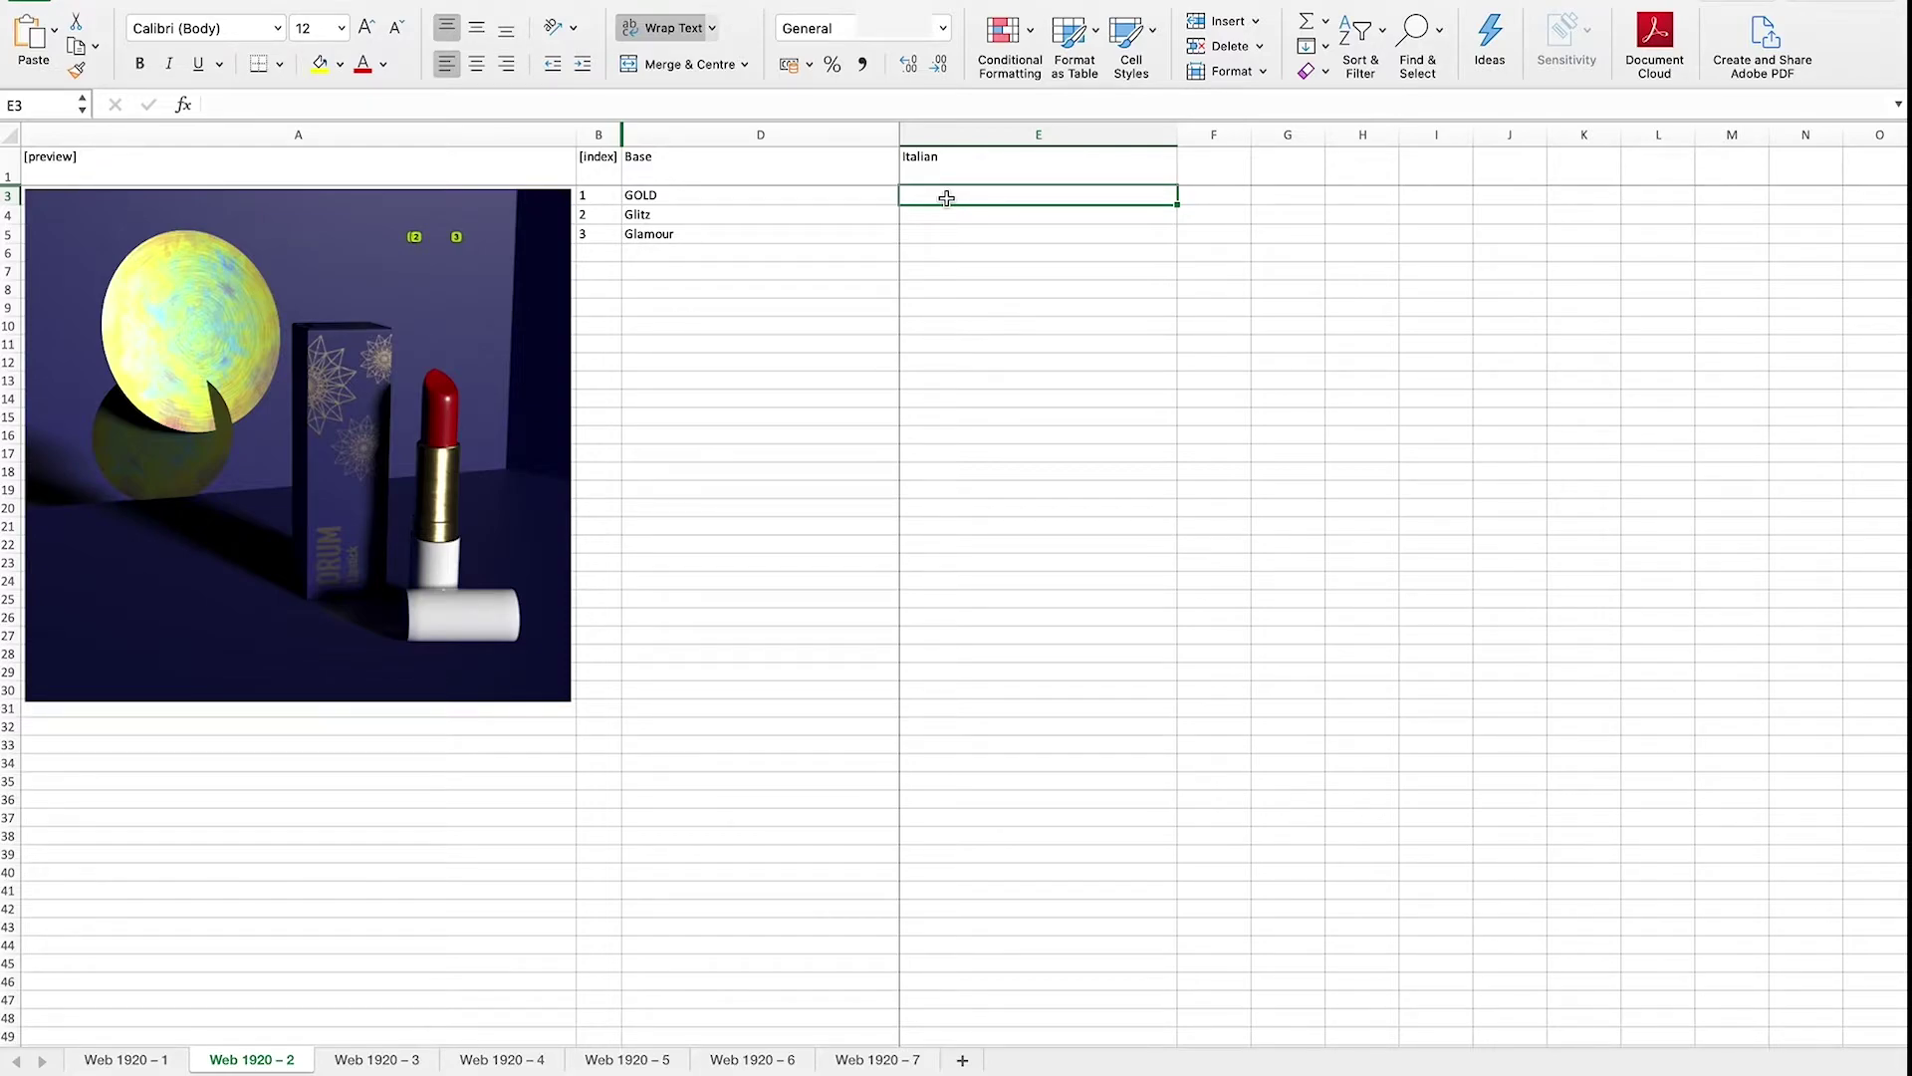
{"action": "type", "text": "ORO"}
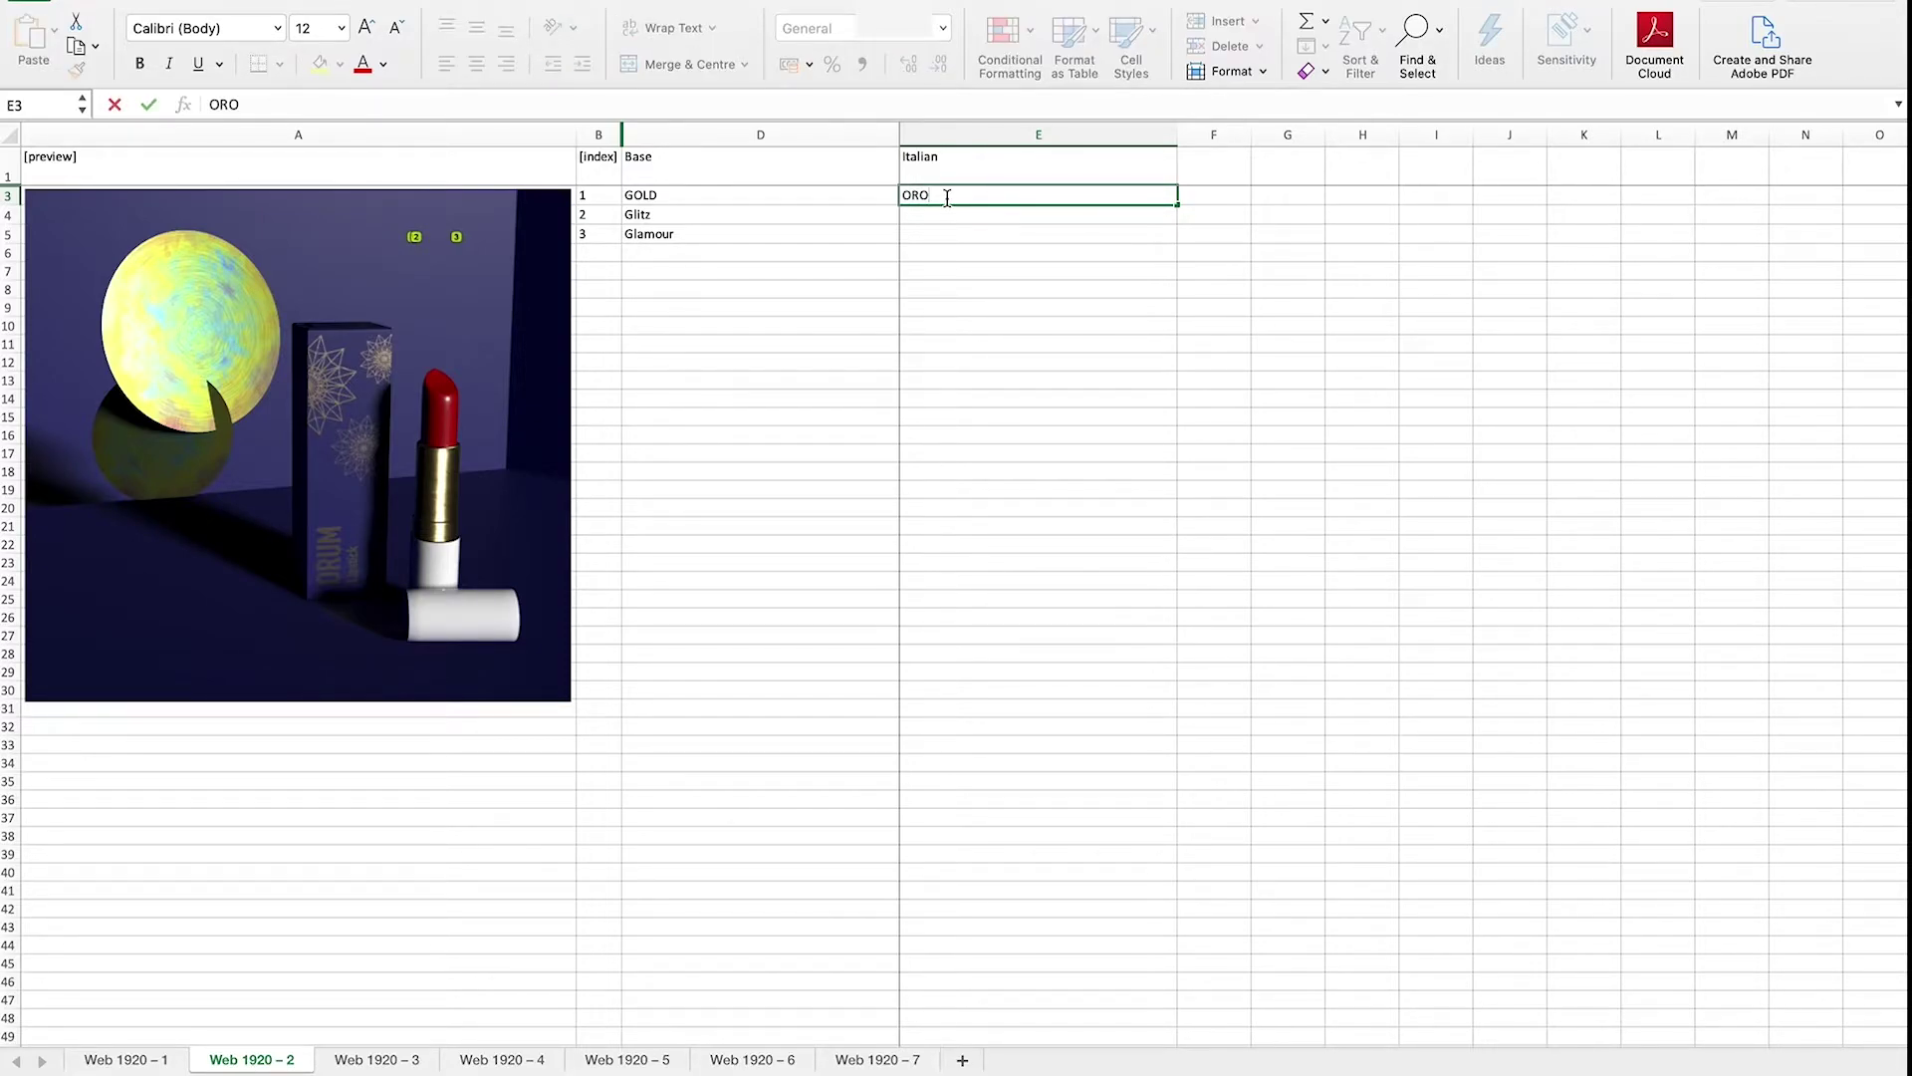
{"action": "key", "text": "Tab"}
{"action": "left_click", "coordinate": [948, 207]}
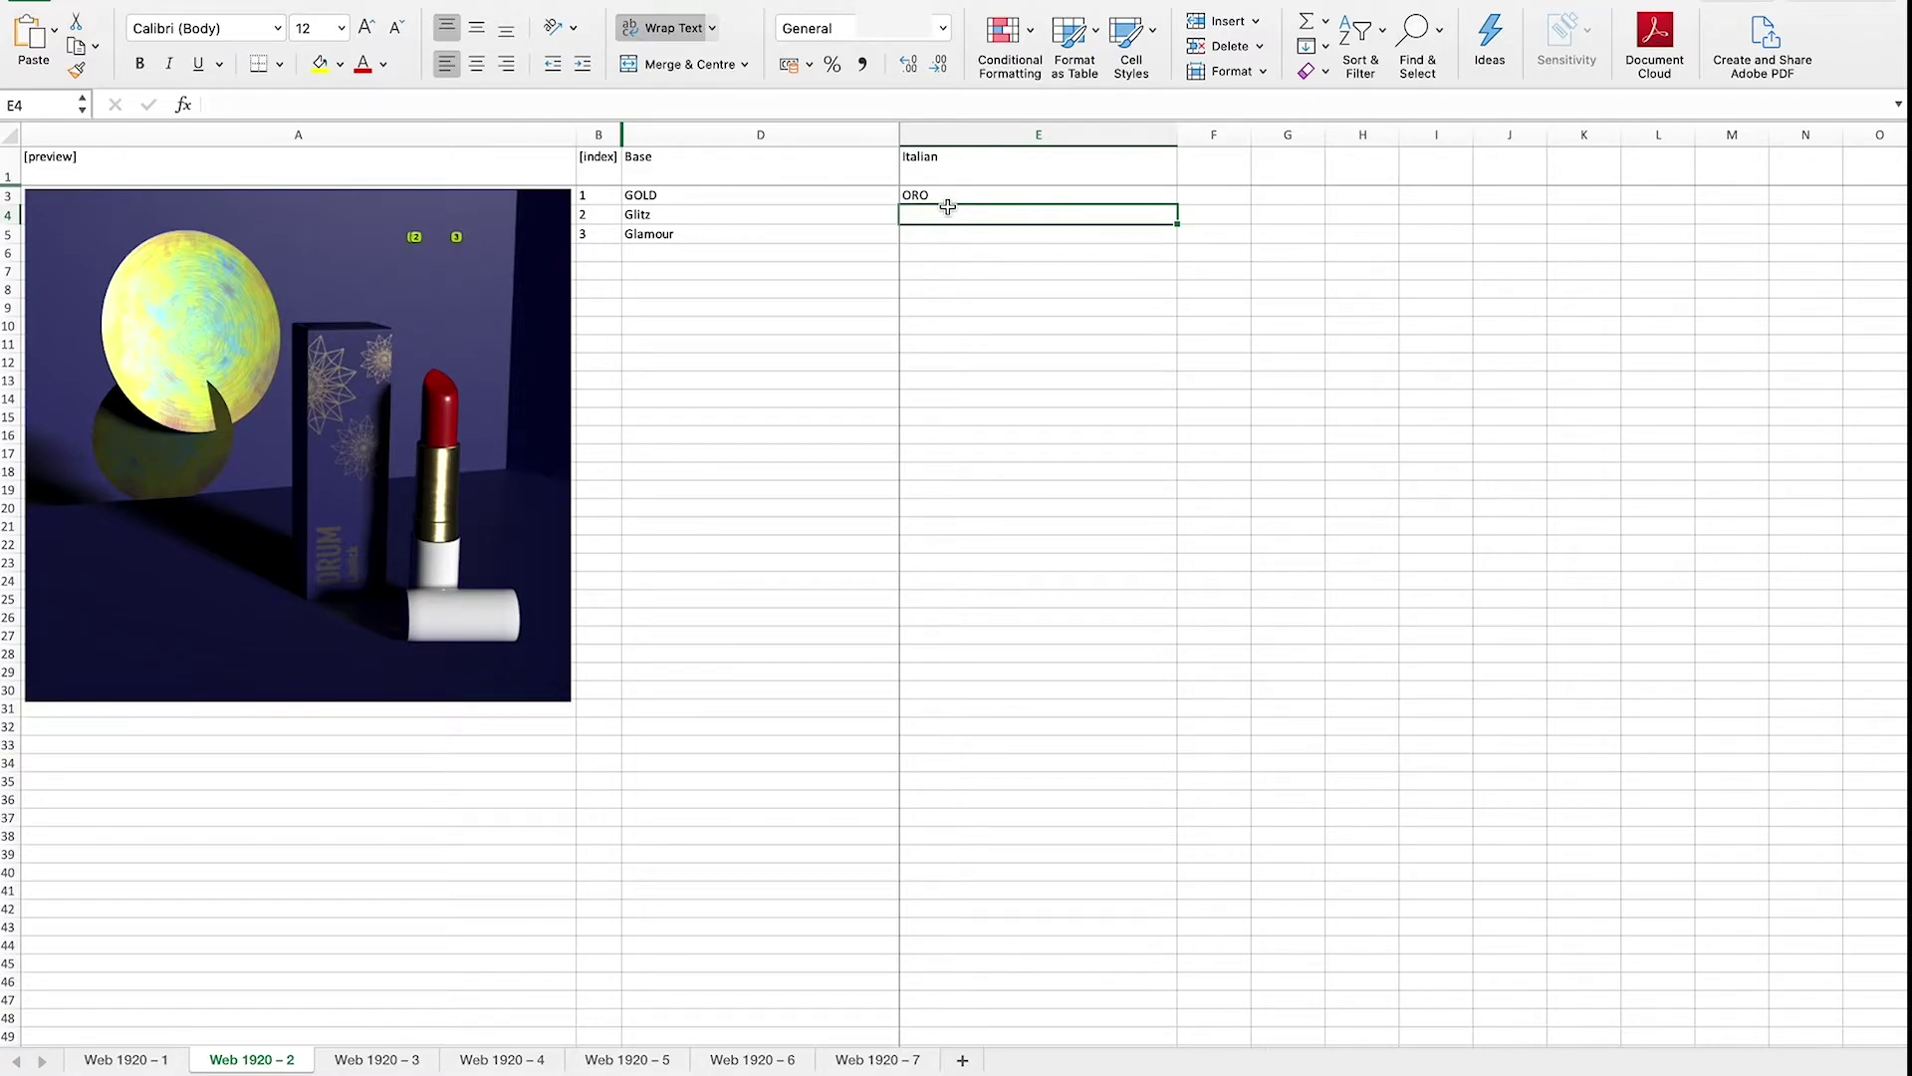
{"action": "double_click", "coordinate": [947, 207]}
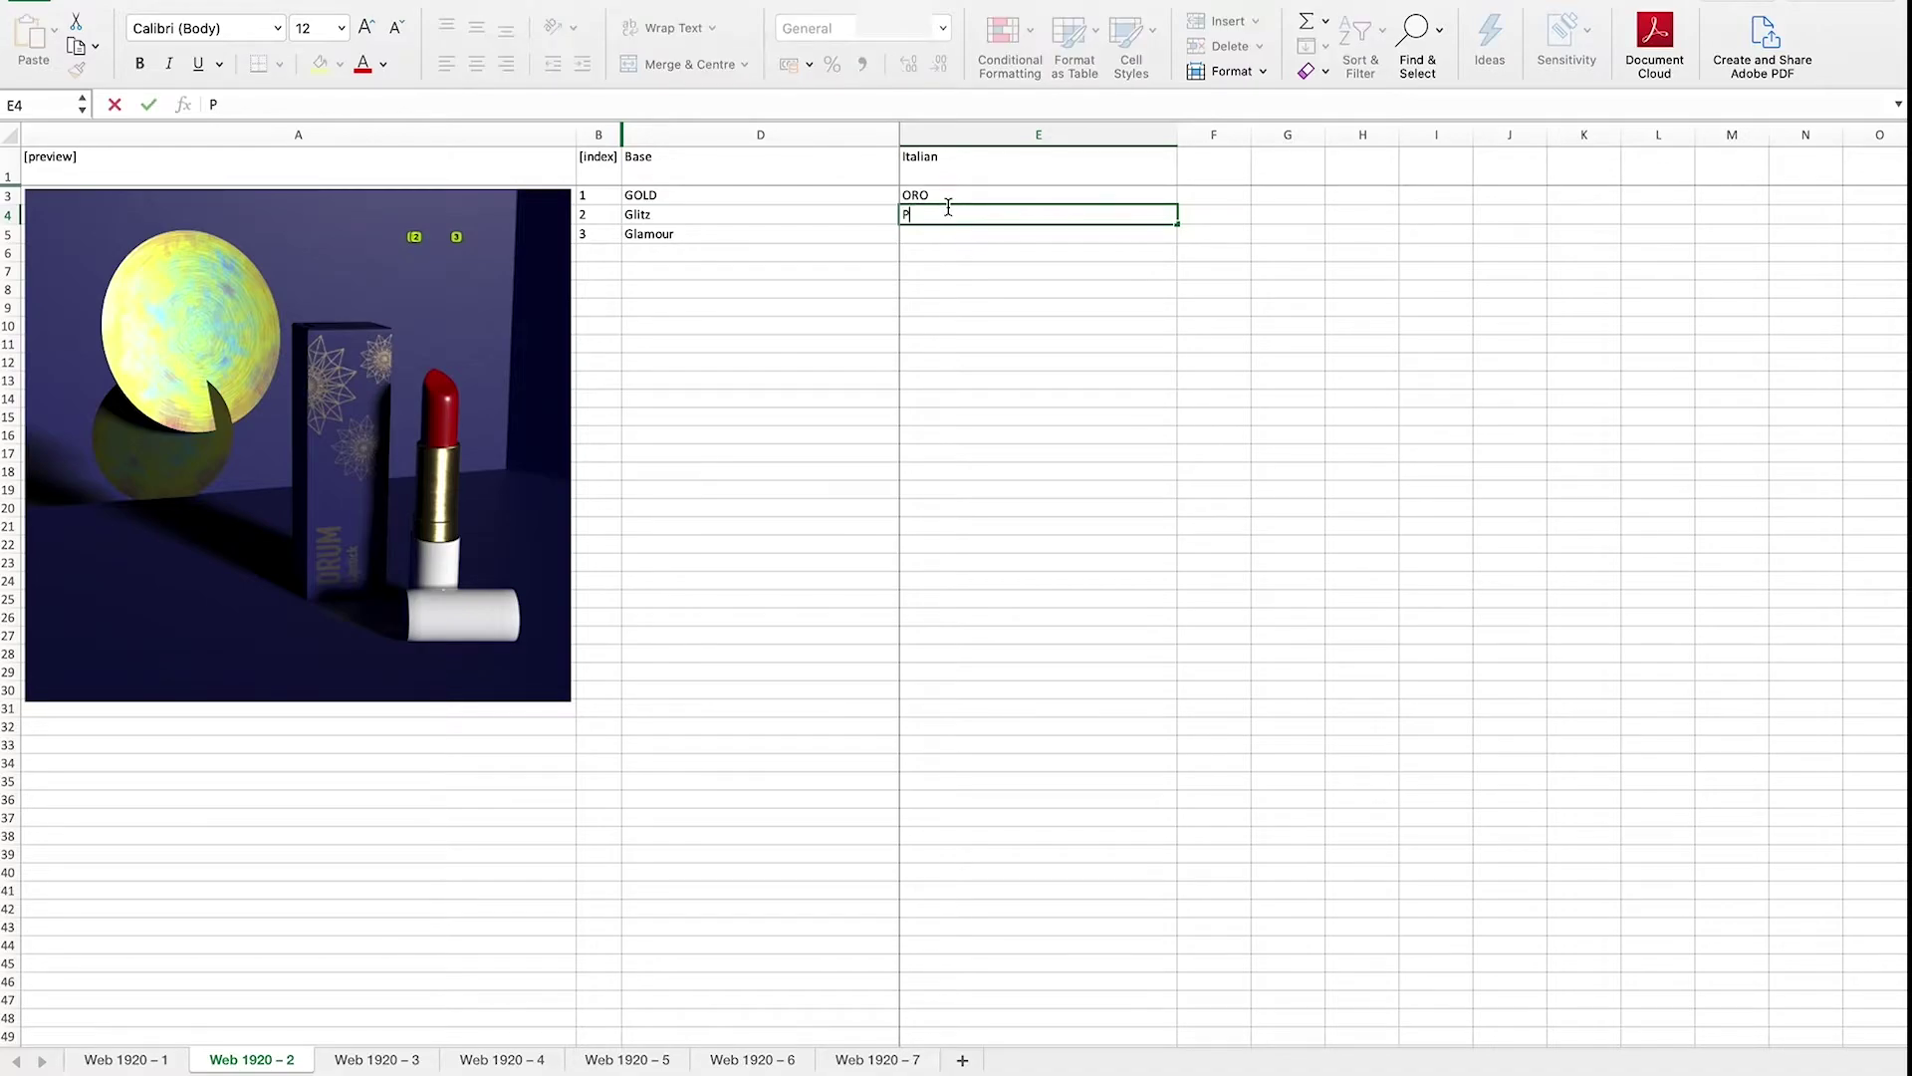
{"action": "type", "text": "Speciale"}
{"action": "left_click", "coordinate": [948, 235]}
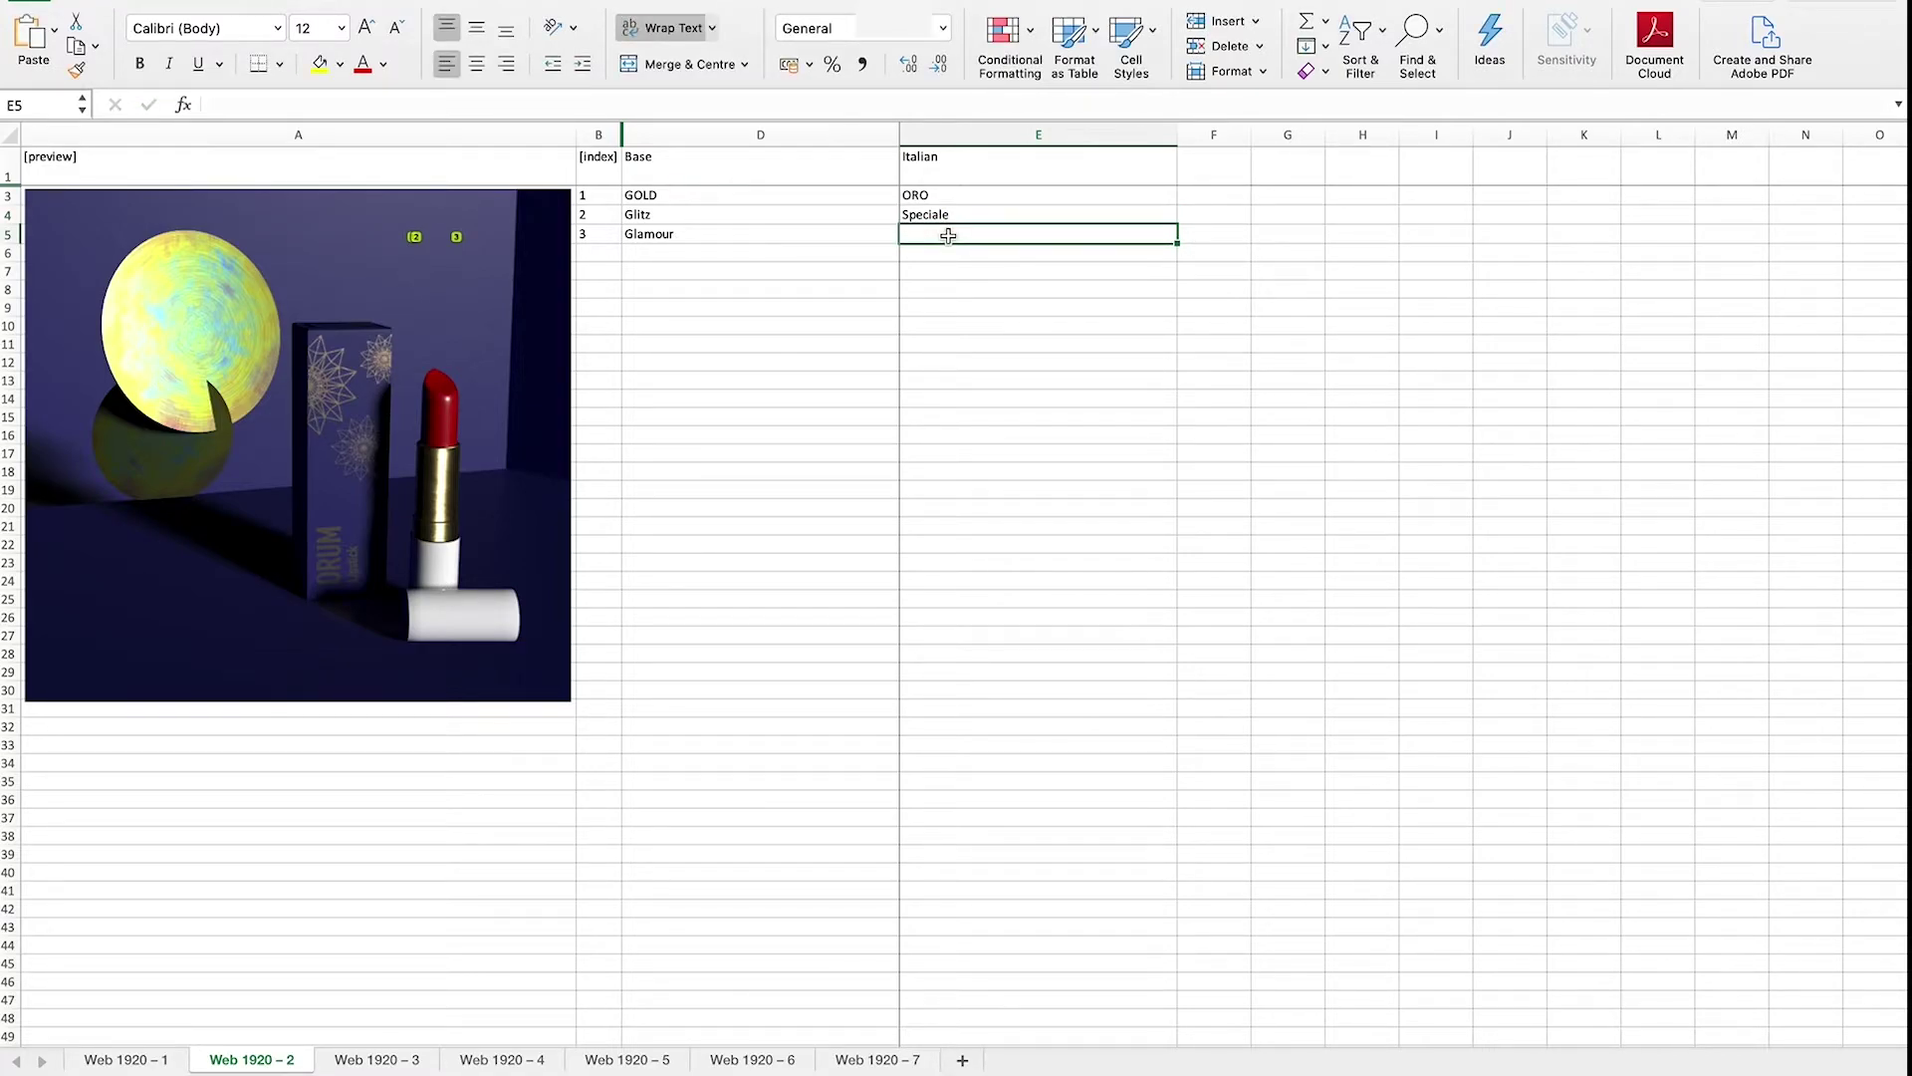
{"action": "type", "text": "GLAM"}
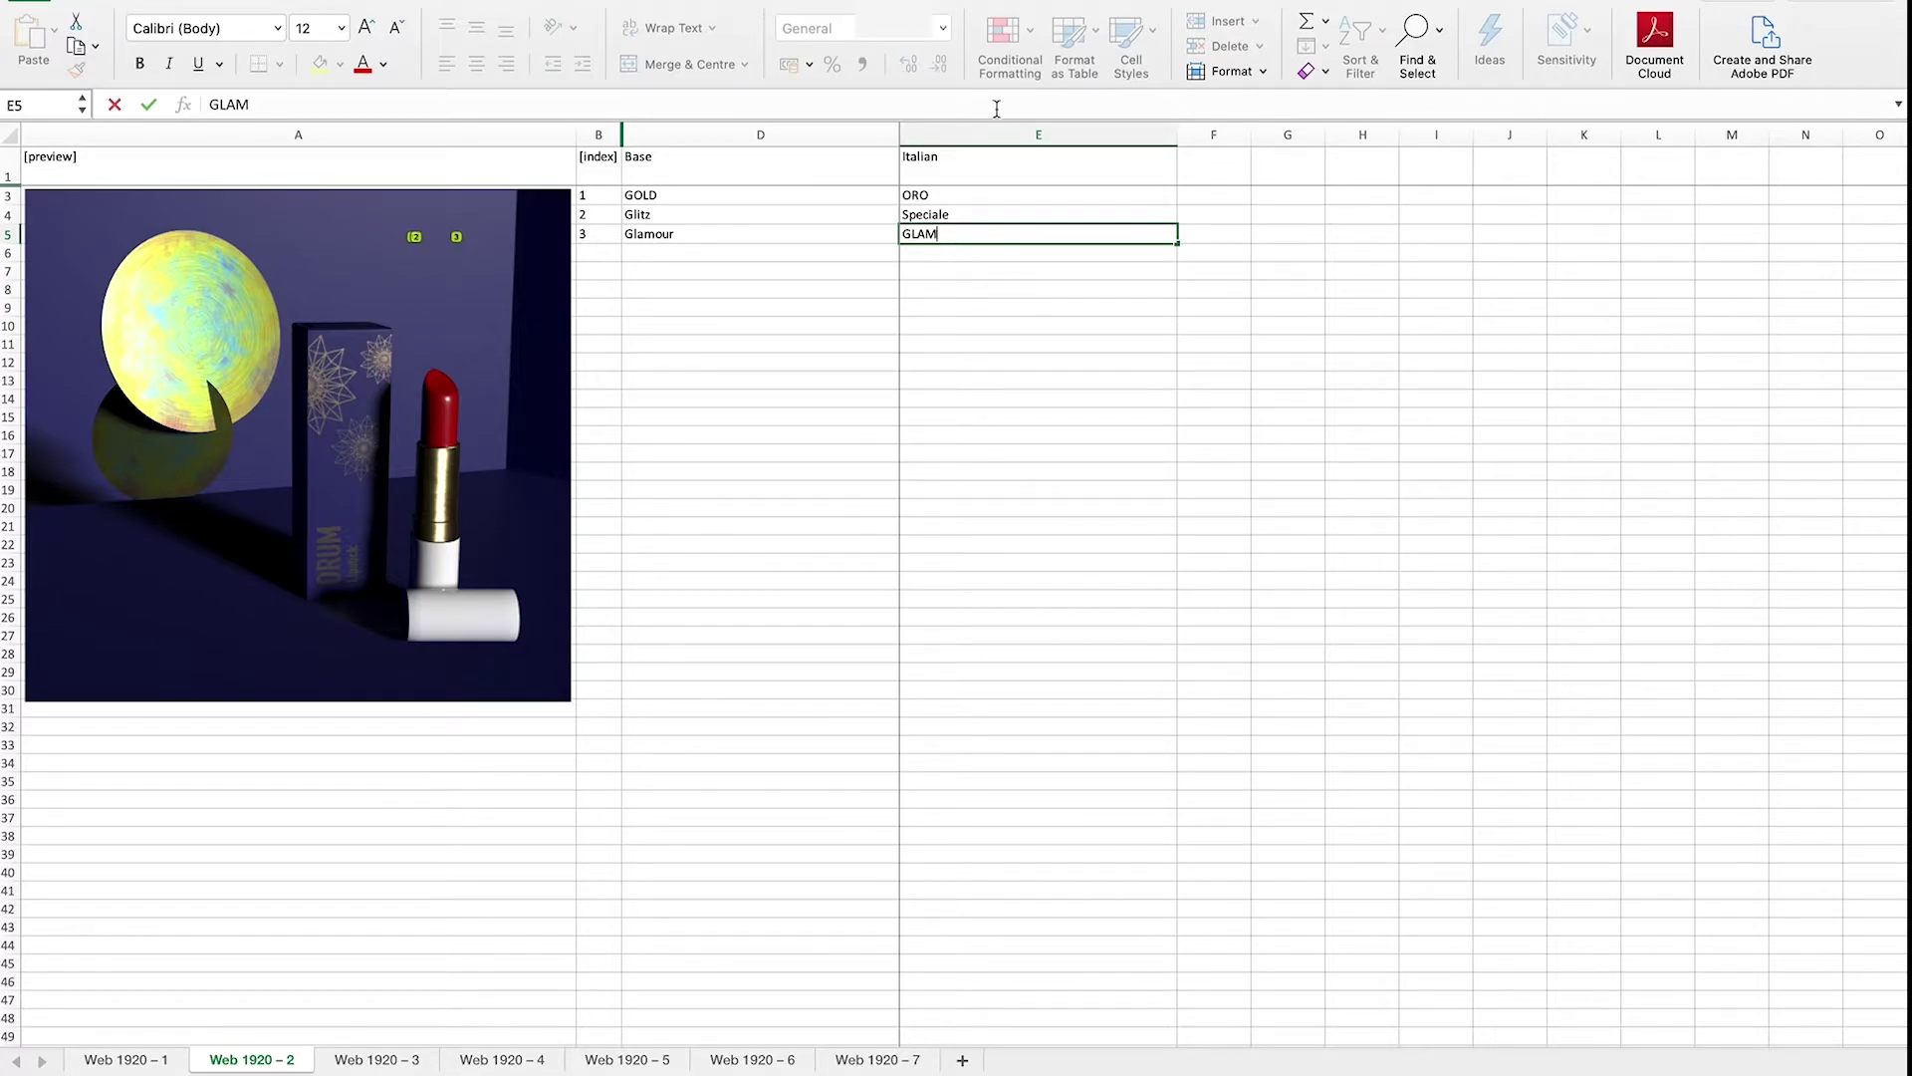
{"action": "left_click", "coordinate": [928, 215]}
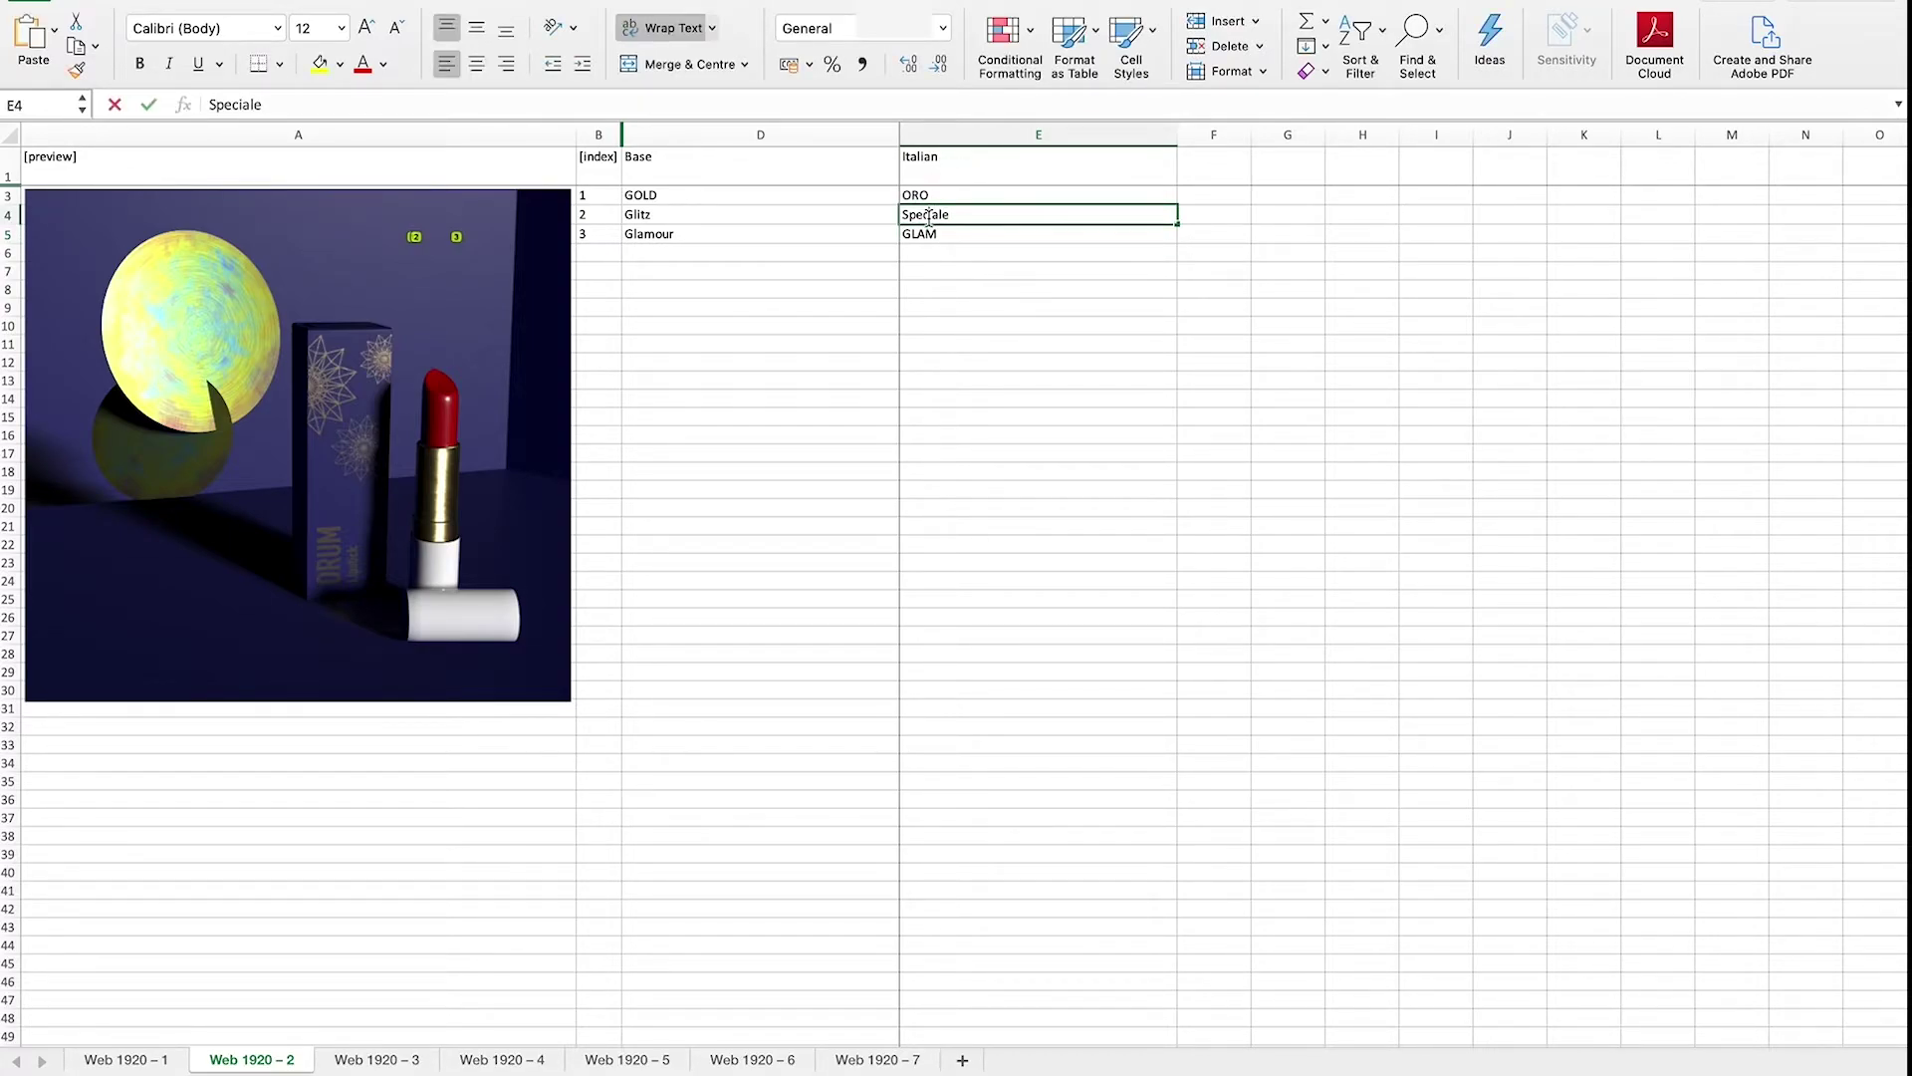
{"action": "double_click", "coordinate": [928, 215]}
{"action": "double_click", "coordinate": [928, 216]}
{"action": "type", "text": "SPECIALE"}
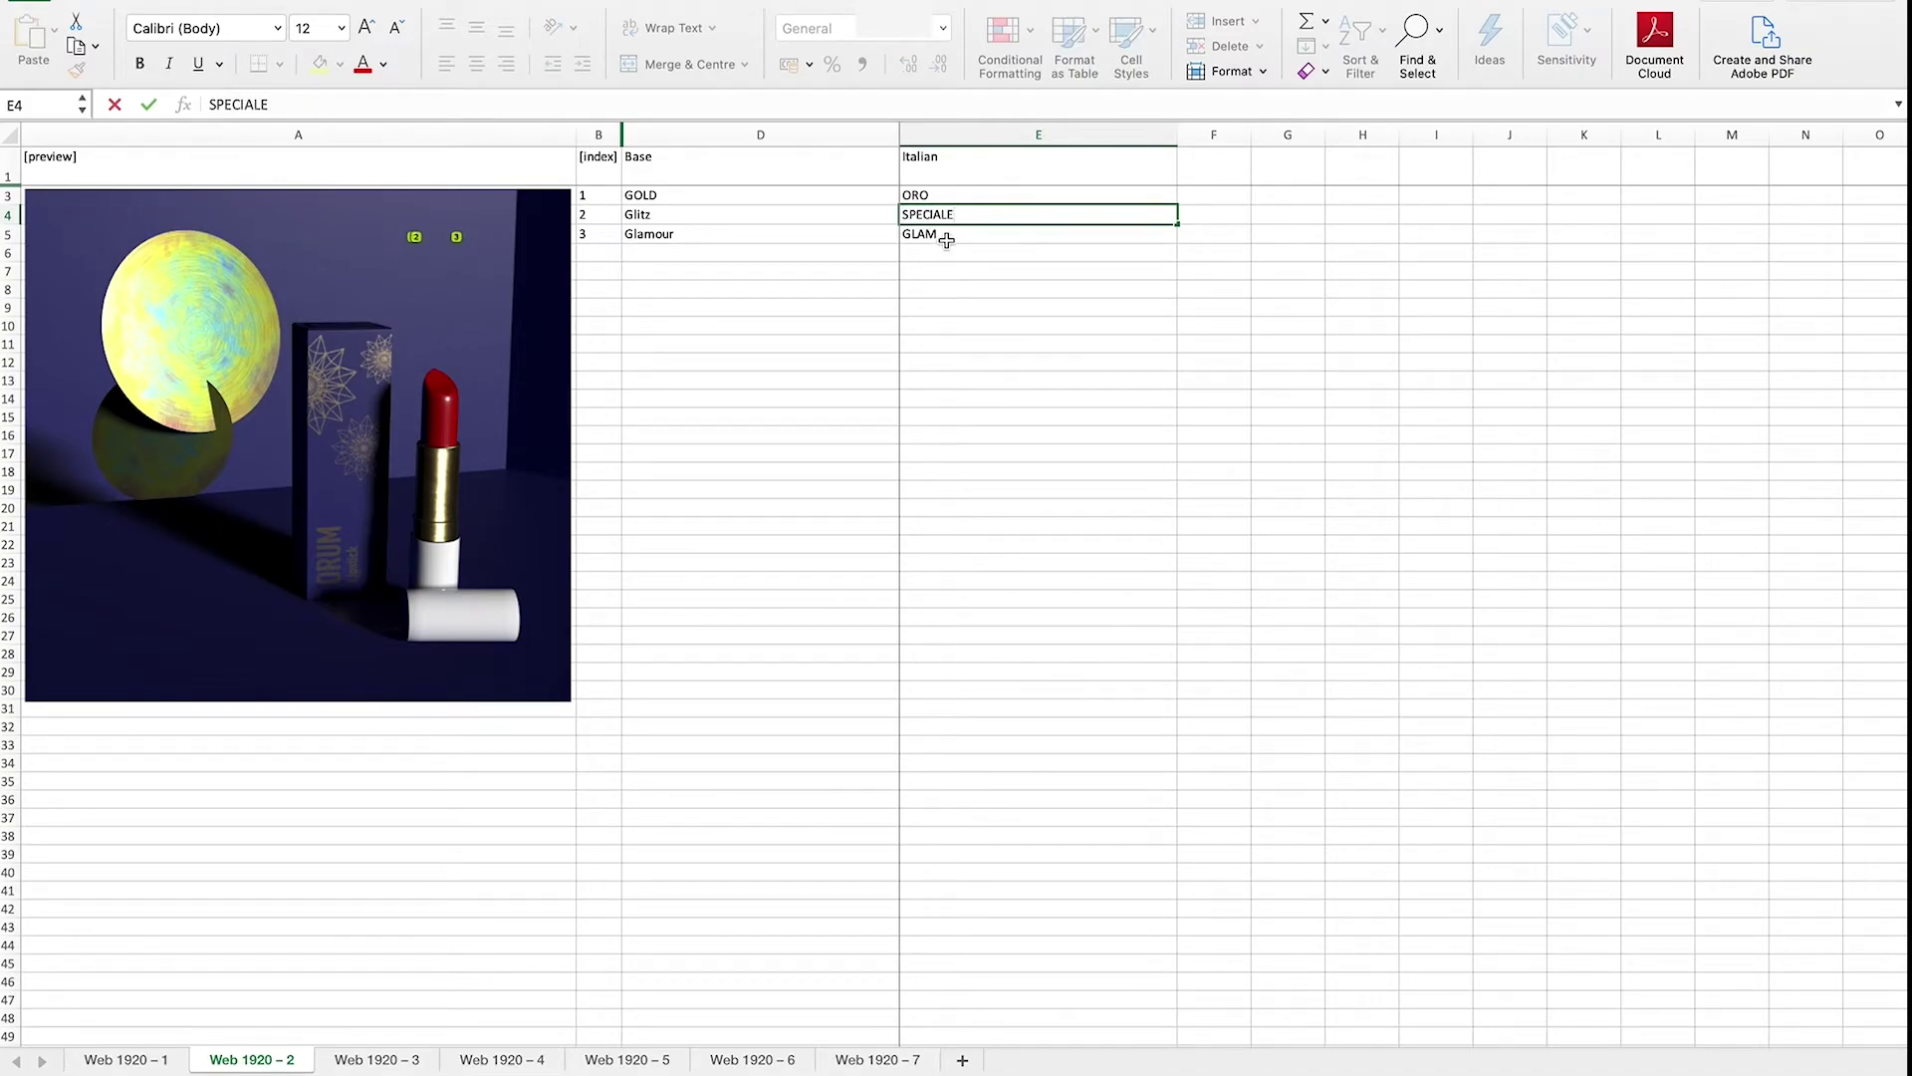
Copy ORO, SPECIALE and GLAM into cells E3:E5 of Web 1920 – 3
{"action": "left_click_drag", "start_coordinate": [930, 195], "coordinate": [931, 230]}
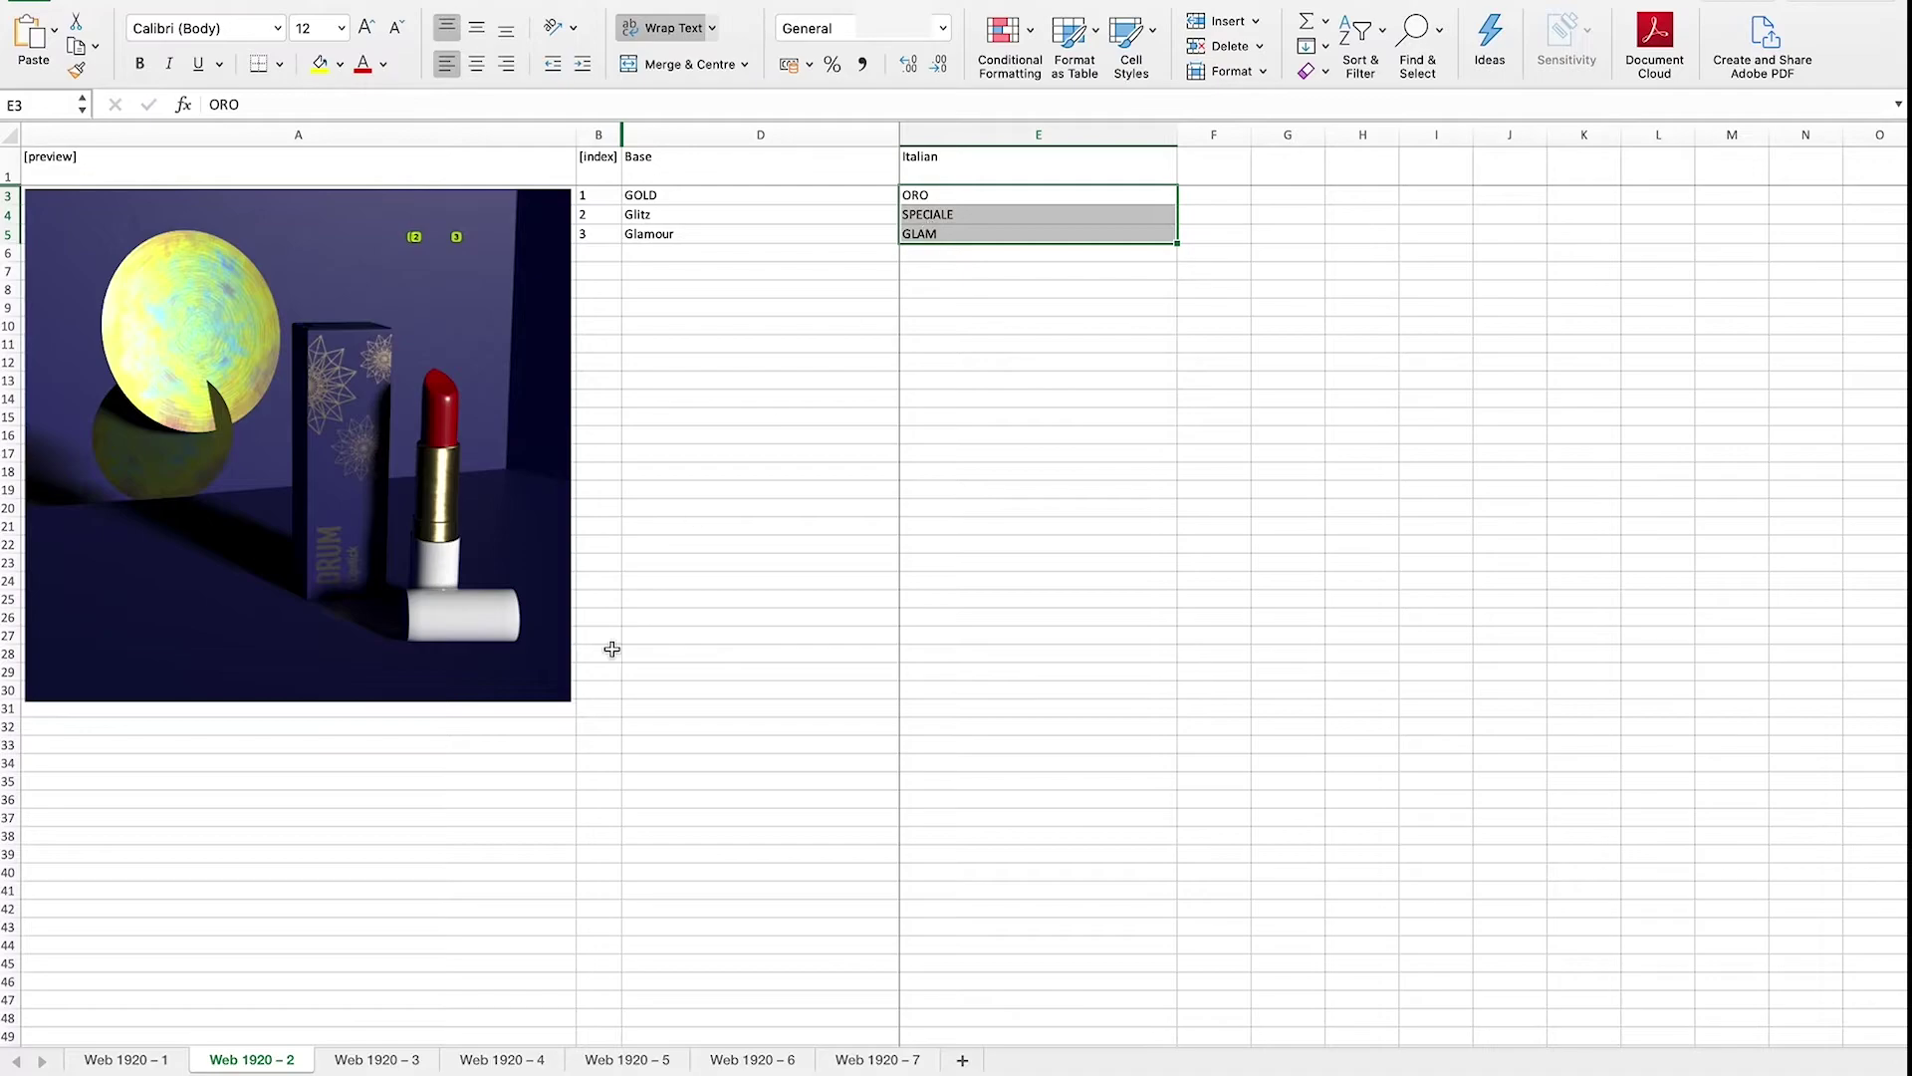
{"action": "key", "text": "super+c"}
{"action": "left_click", "coordinate": [384, 1058]}
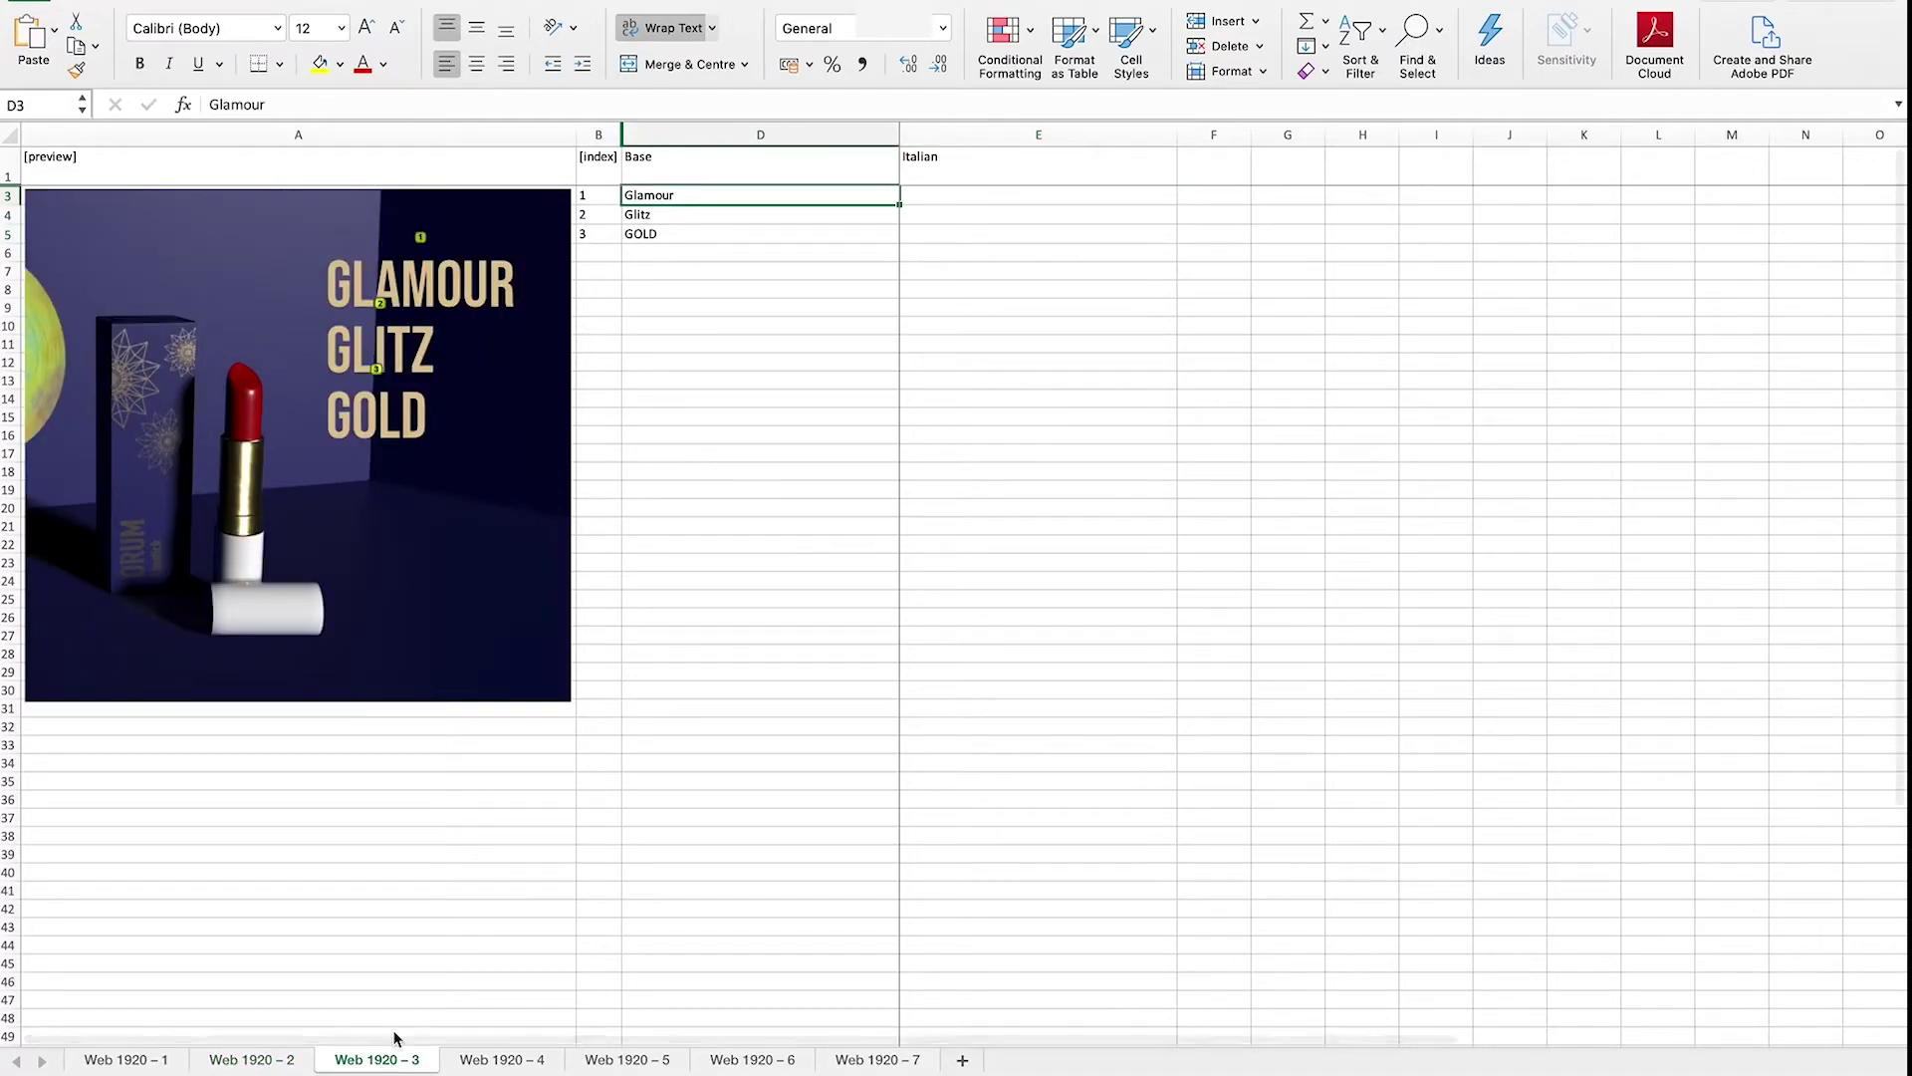
{"action": "left_click", "coordinate": [926, 195]}
{"action": "key", "text": "super+v"}
On Web 1920 – 5, enter 'Edizione Speciale' in cell E3 and copy it
{"action": "left_click", "coordinate": [499, 1059]}
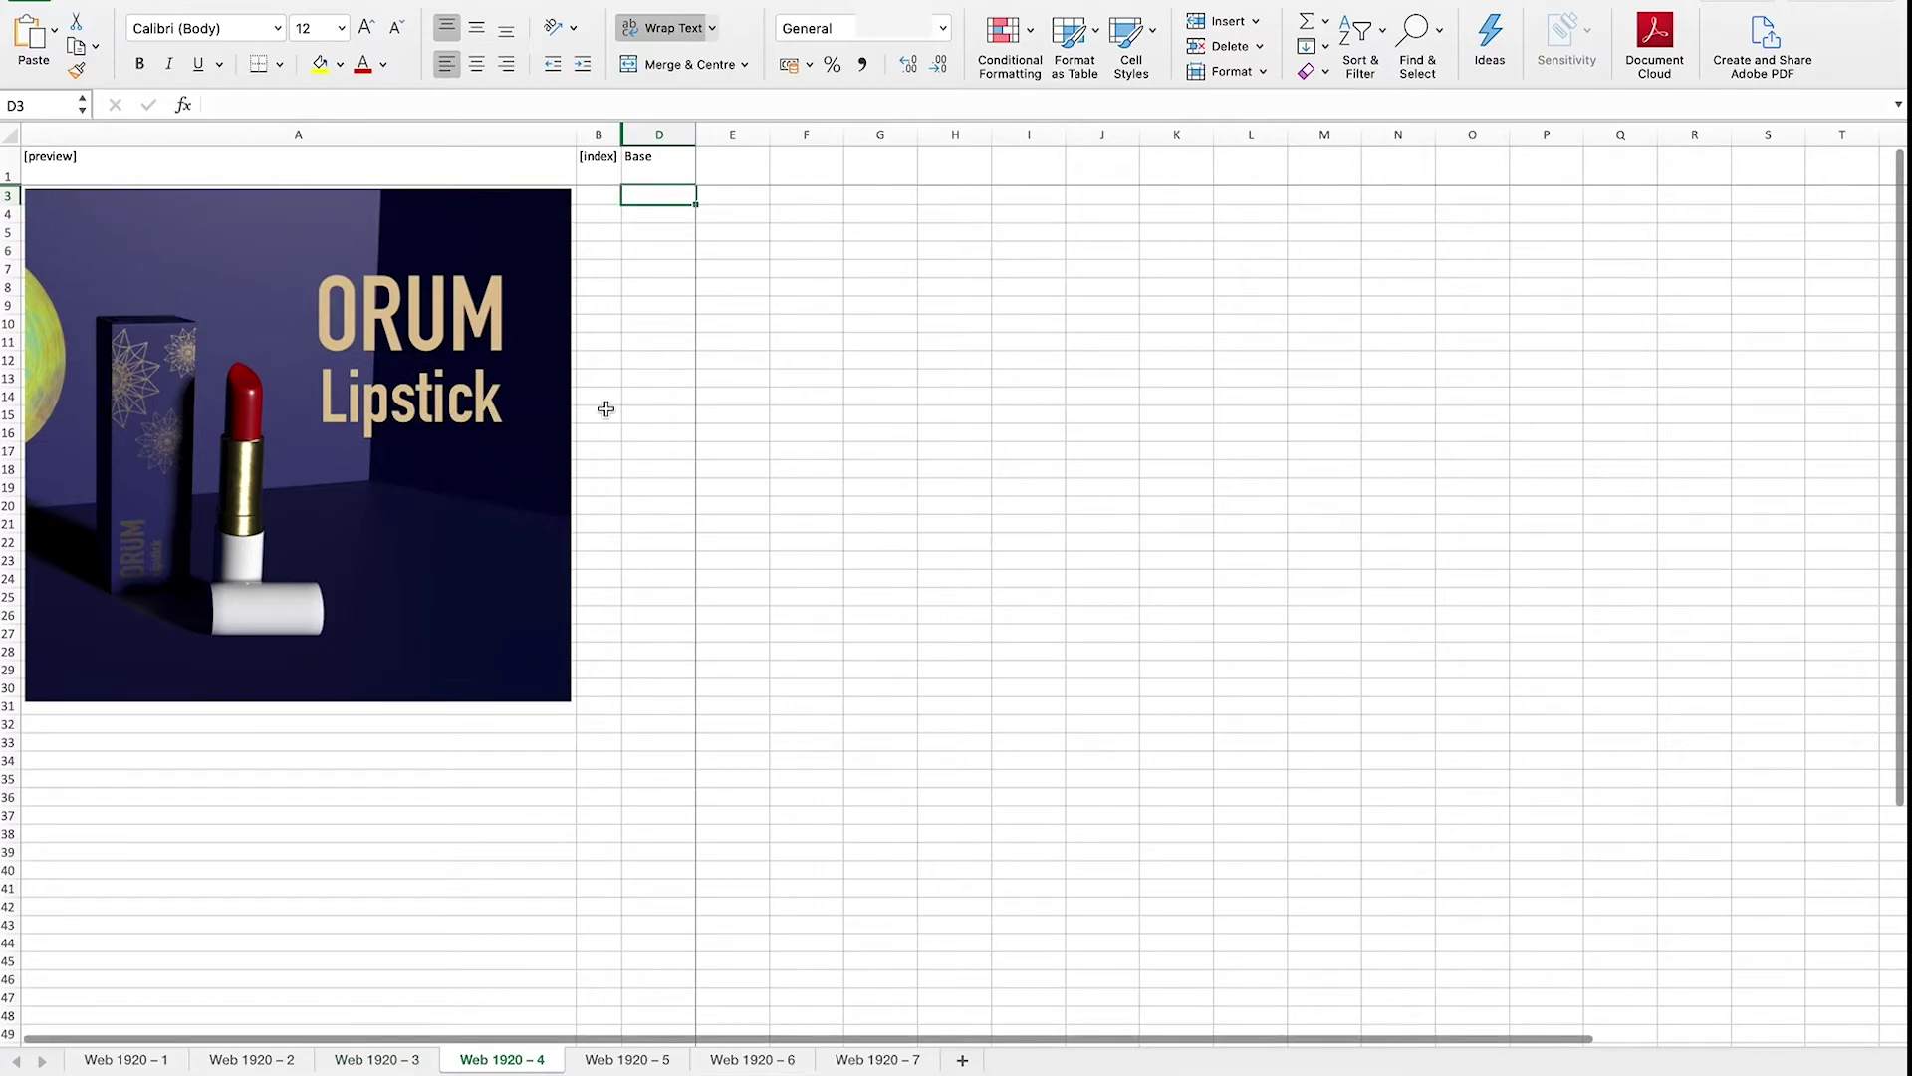
{"action": "left_click", "coordinate": [594, 1060]}
{"action": "left_click", "coordinate": [1032, 204]}
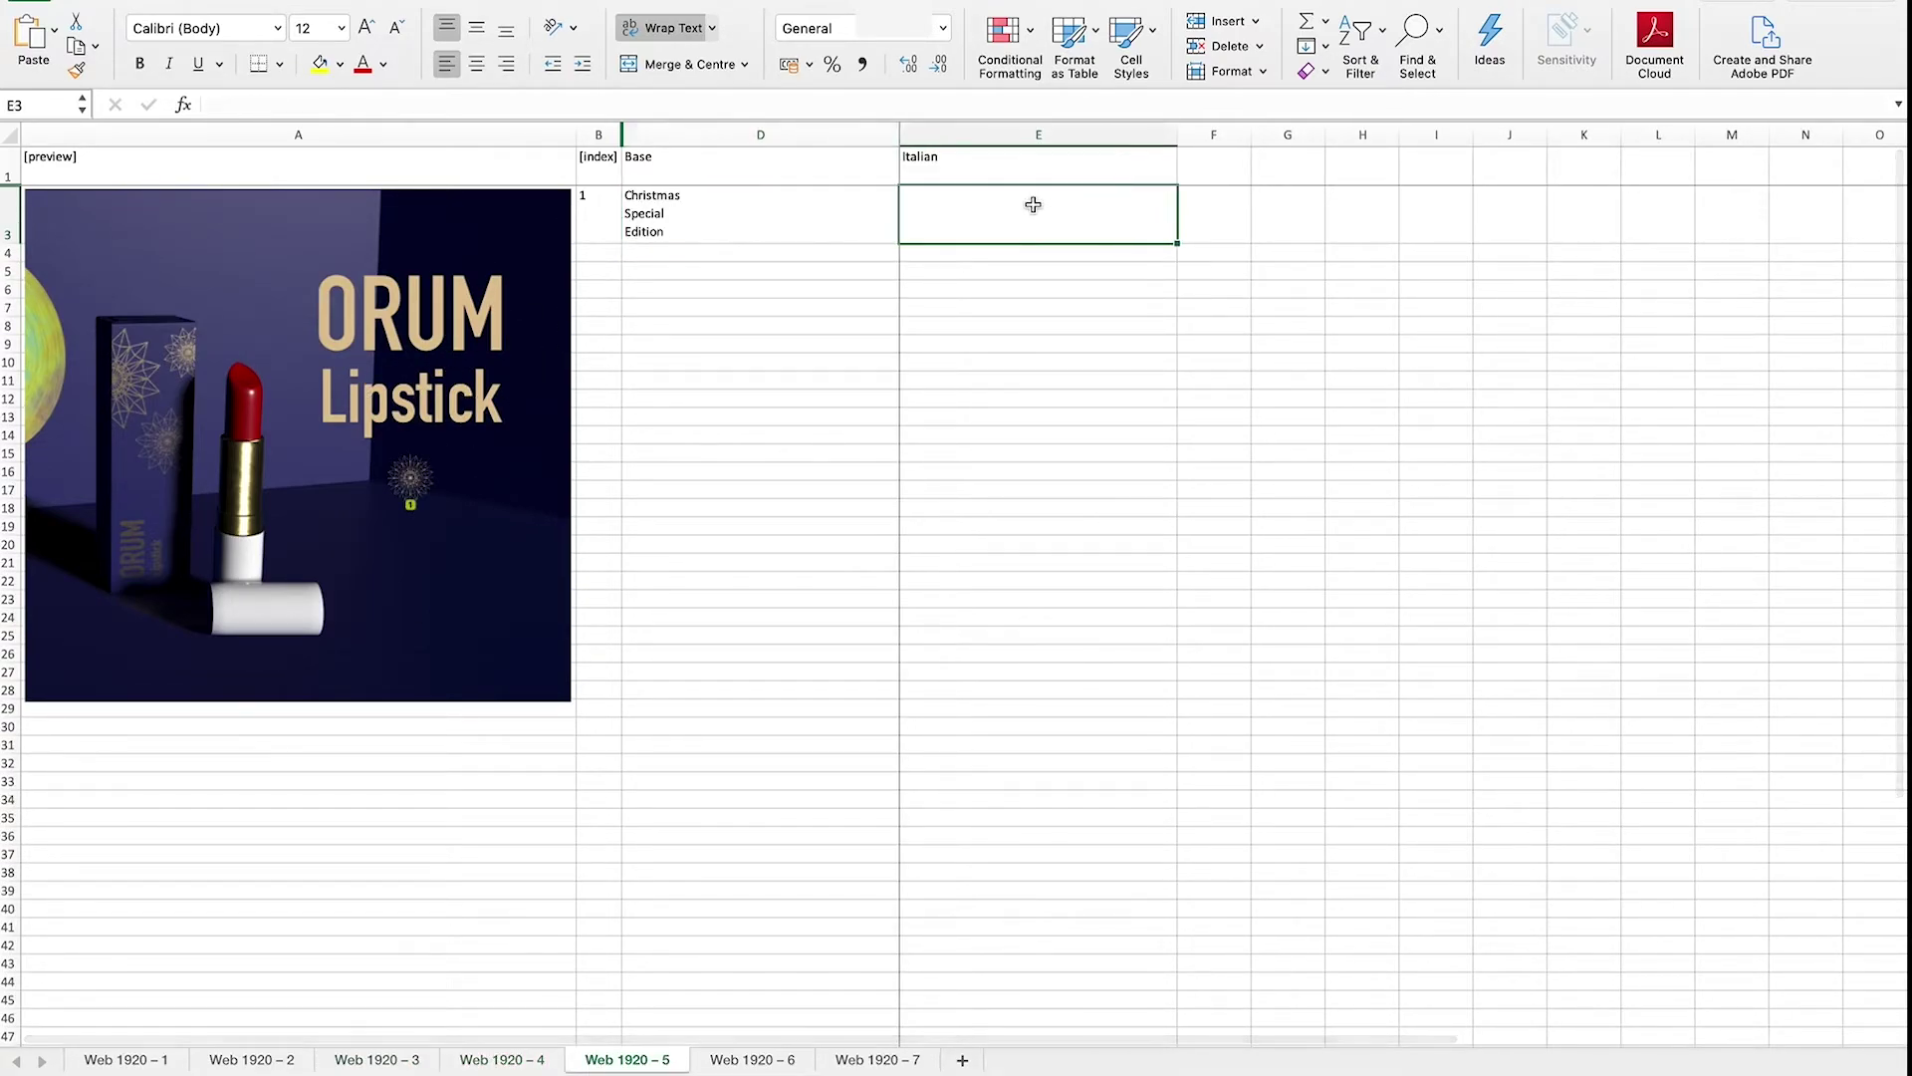
{"action": "double_click", "coordinate": [1033, 204]}
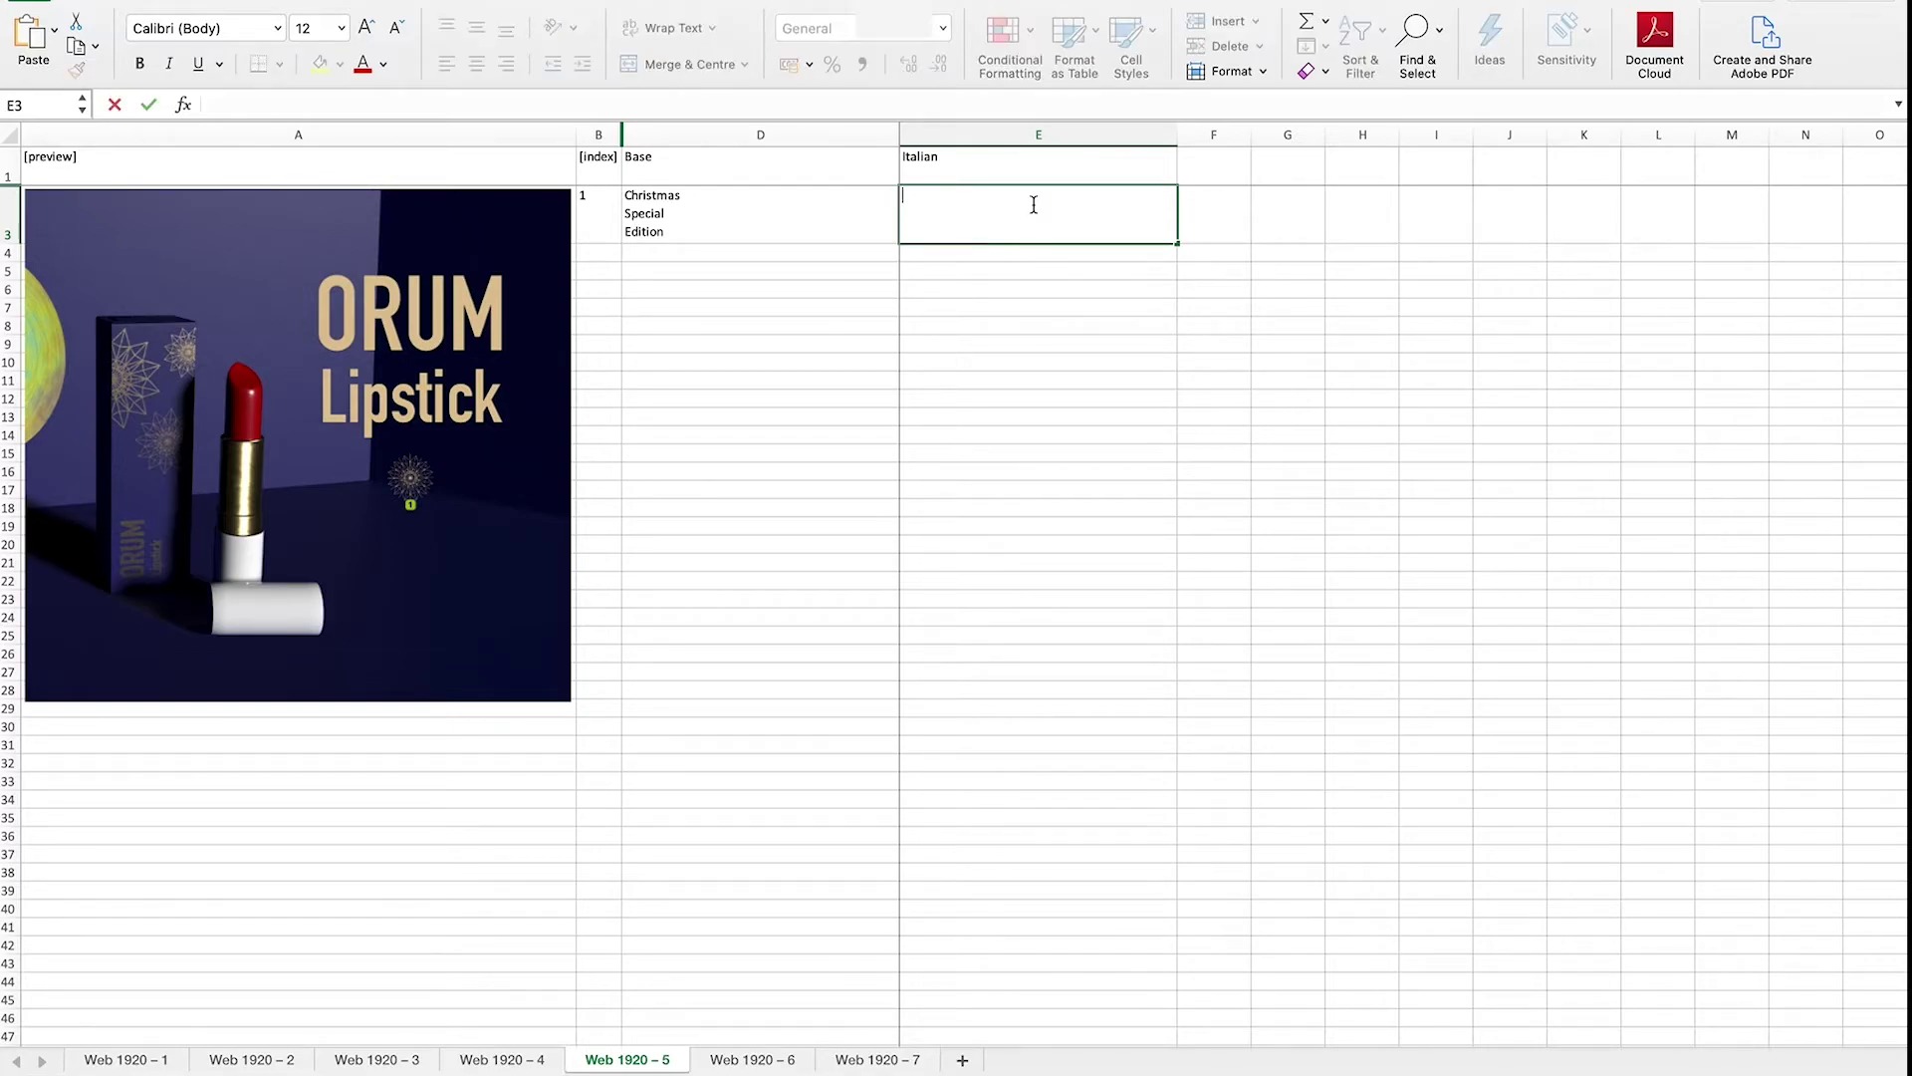
{"action": "type", "text": "Edizione"}
{"action": "key", "text": "Return"}
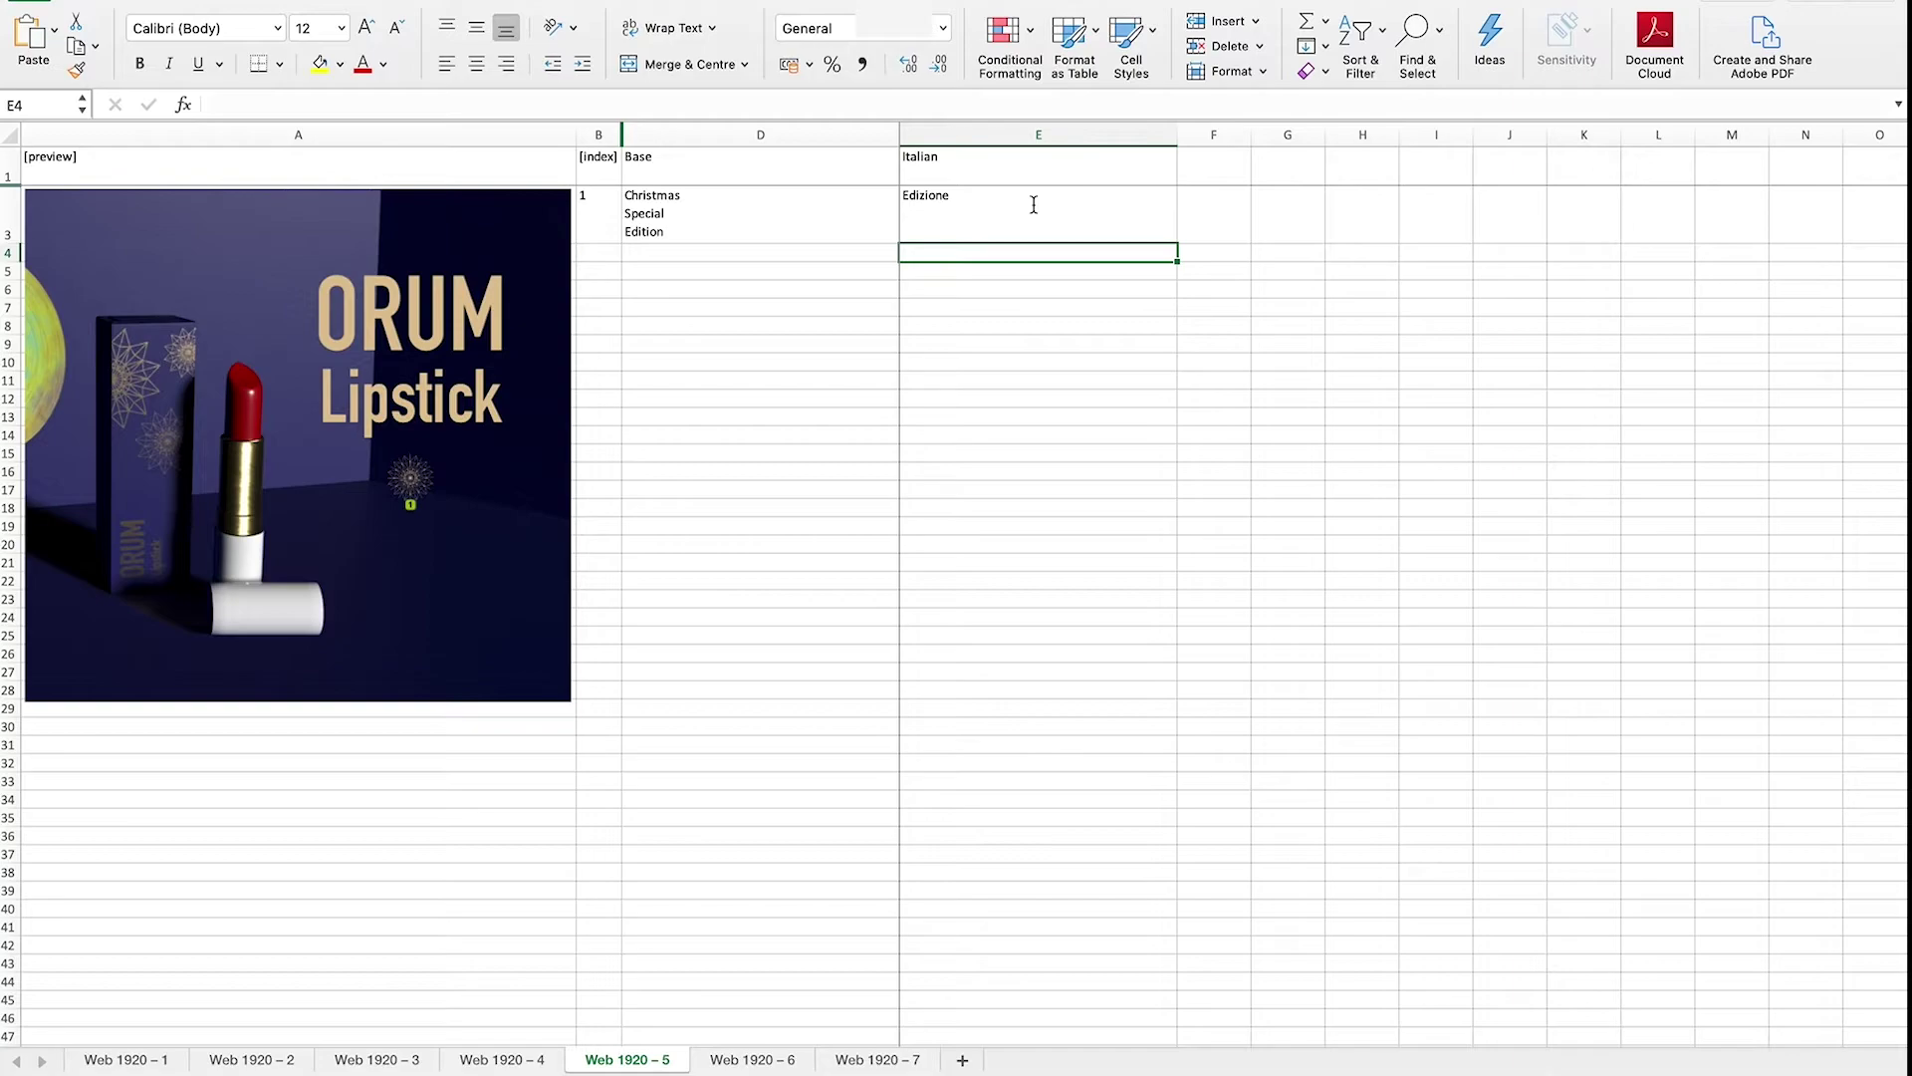
{"action": "double_click", "coordinate": [1024, 197]}
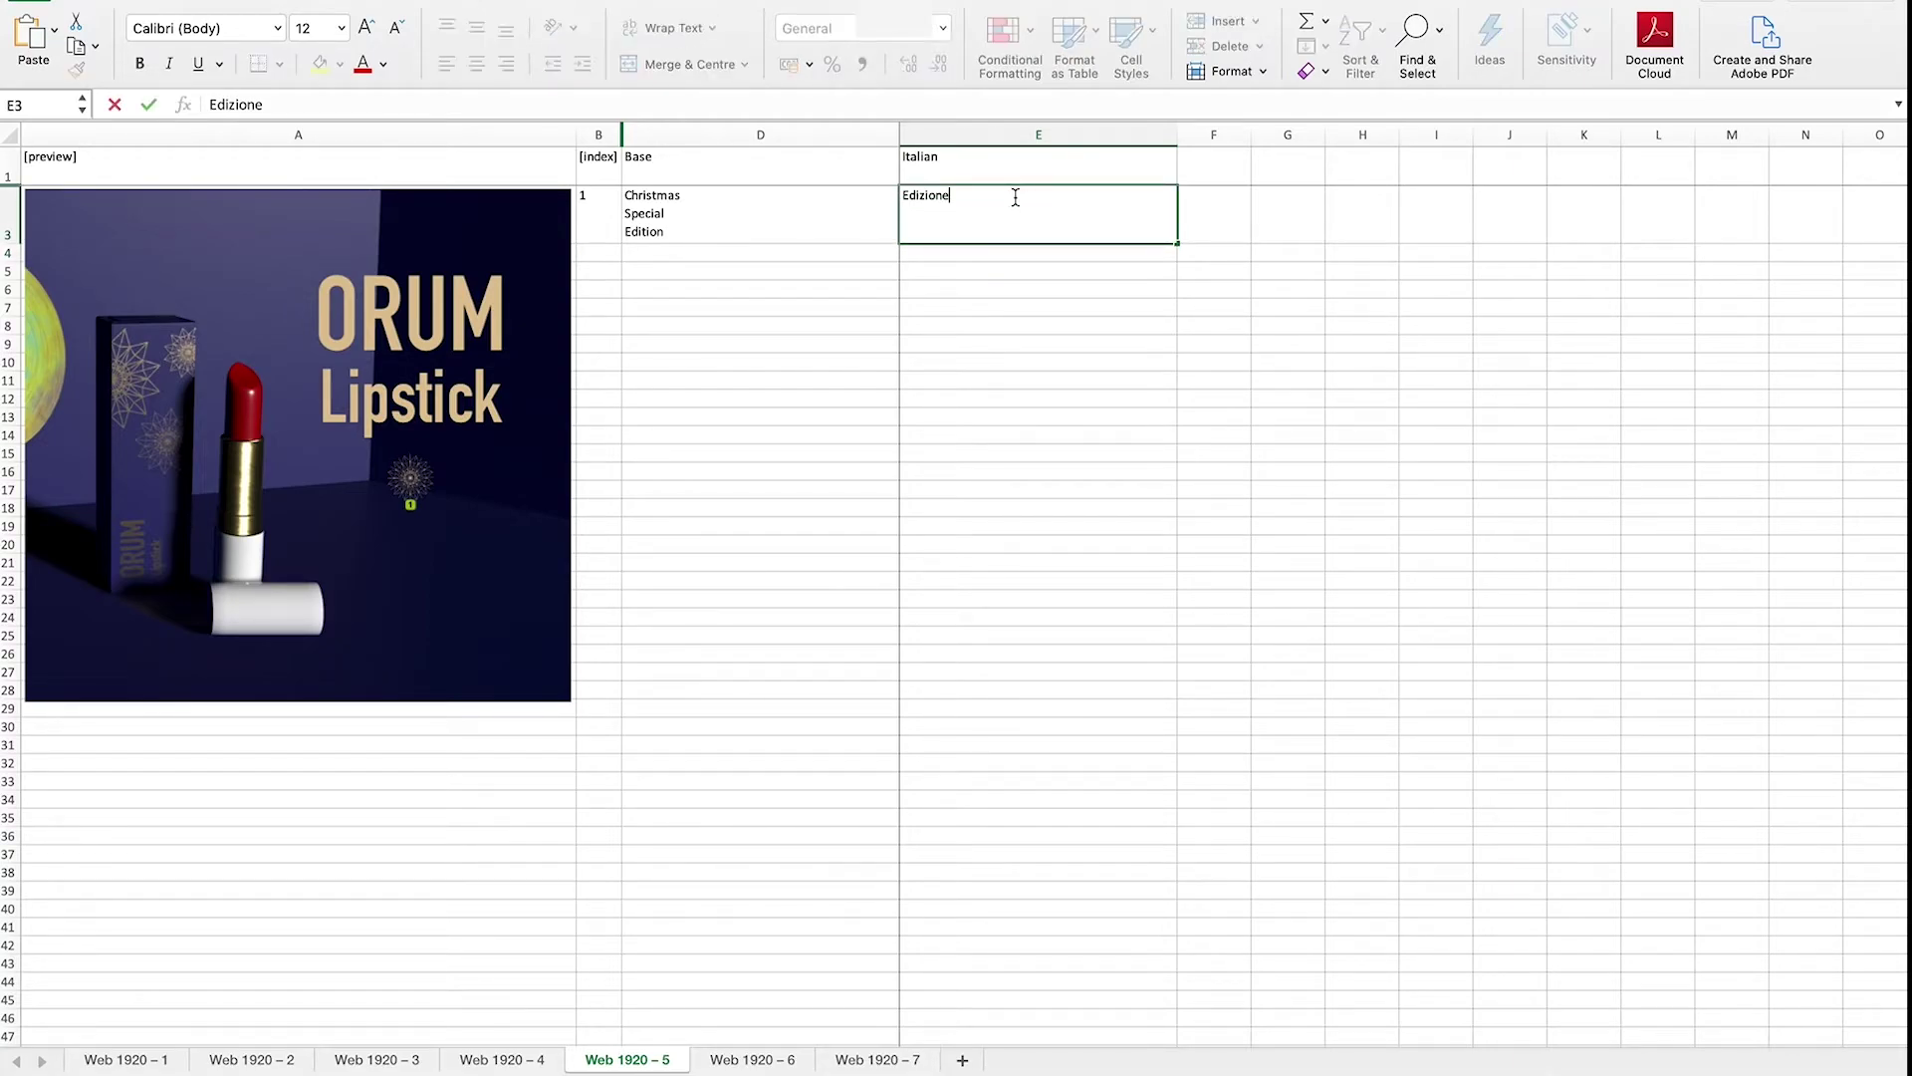
{"action": "key", "text": "Escape"}
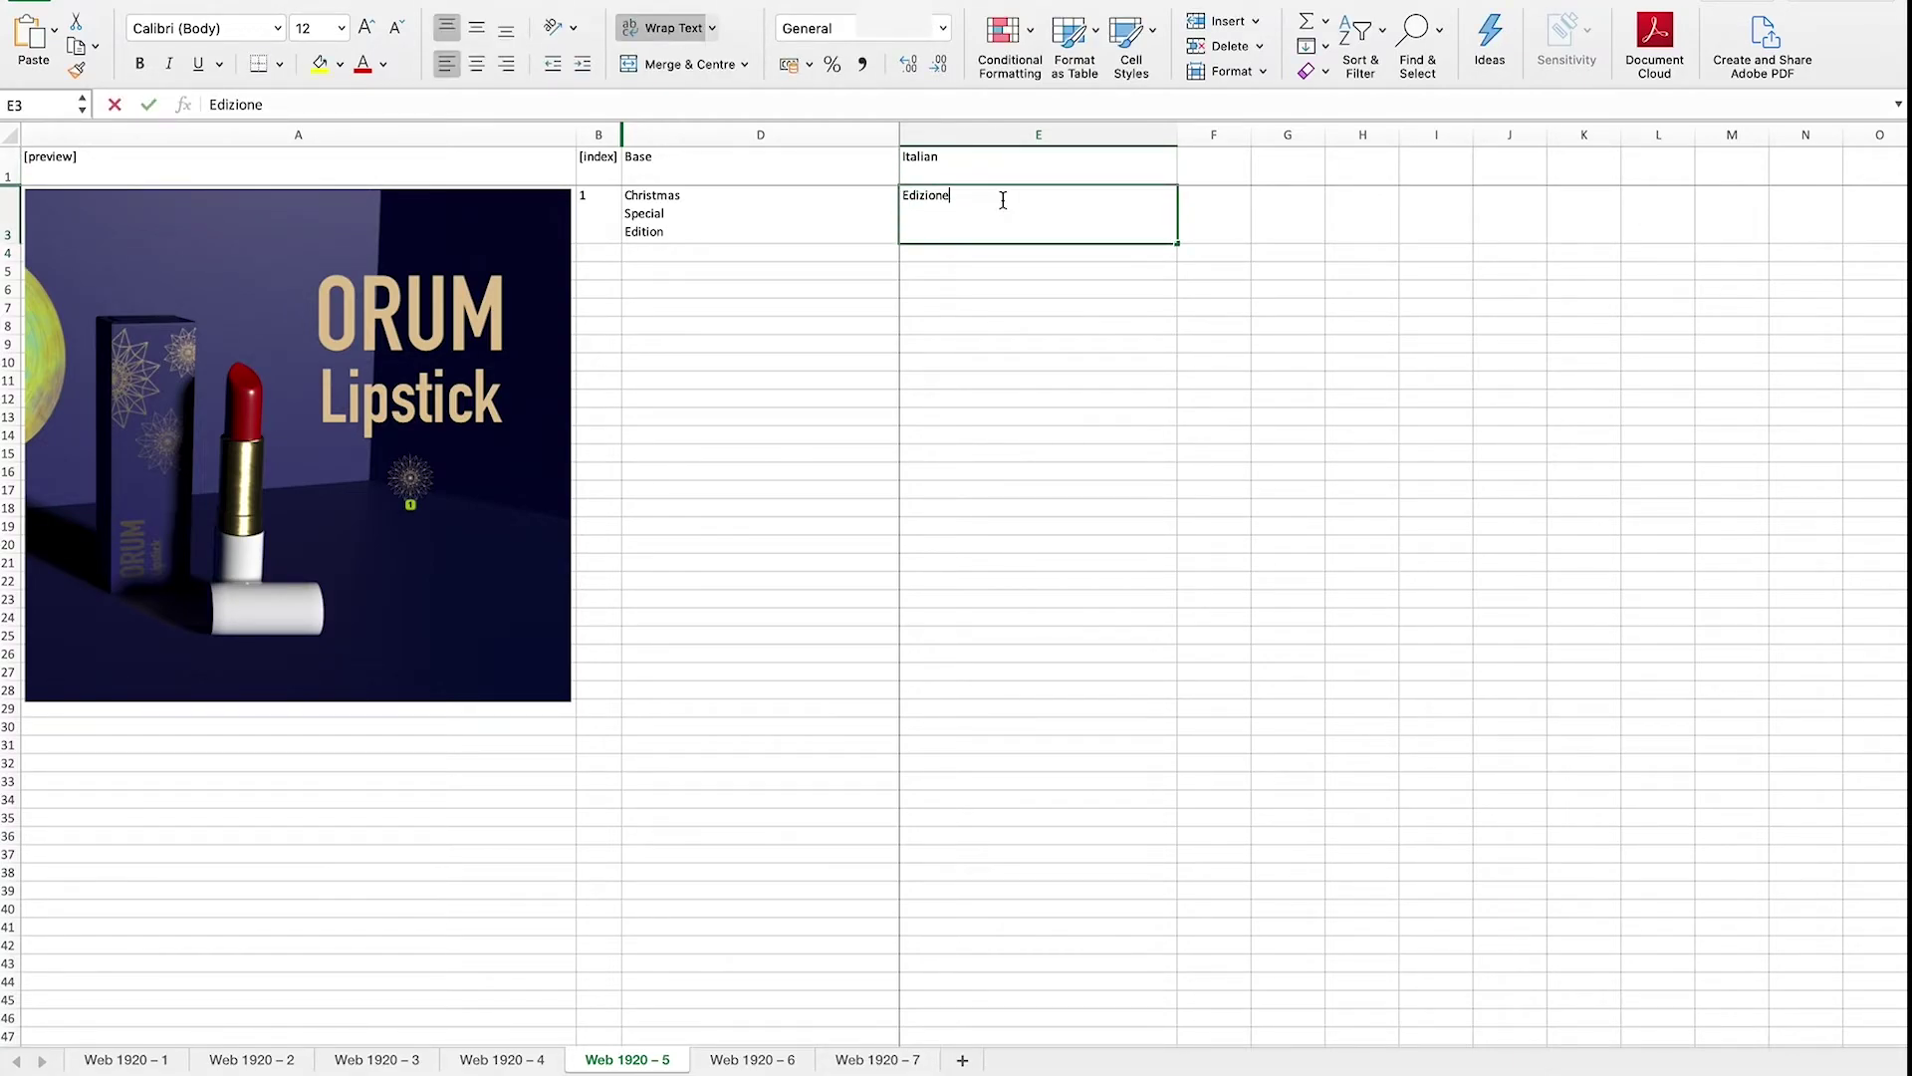
{"action": "type", "text": "Spe"}
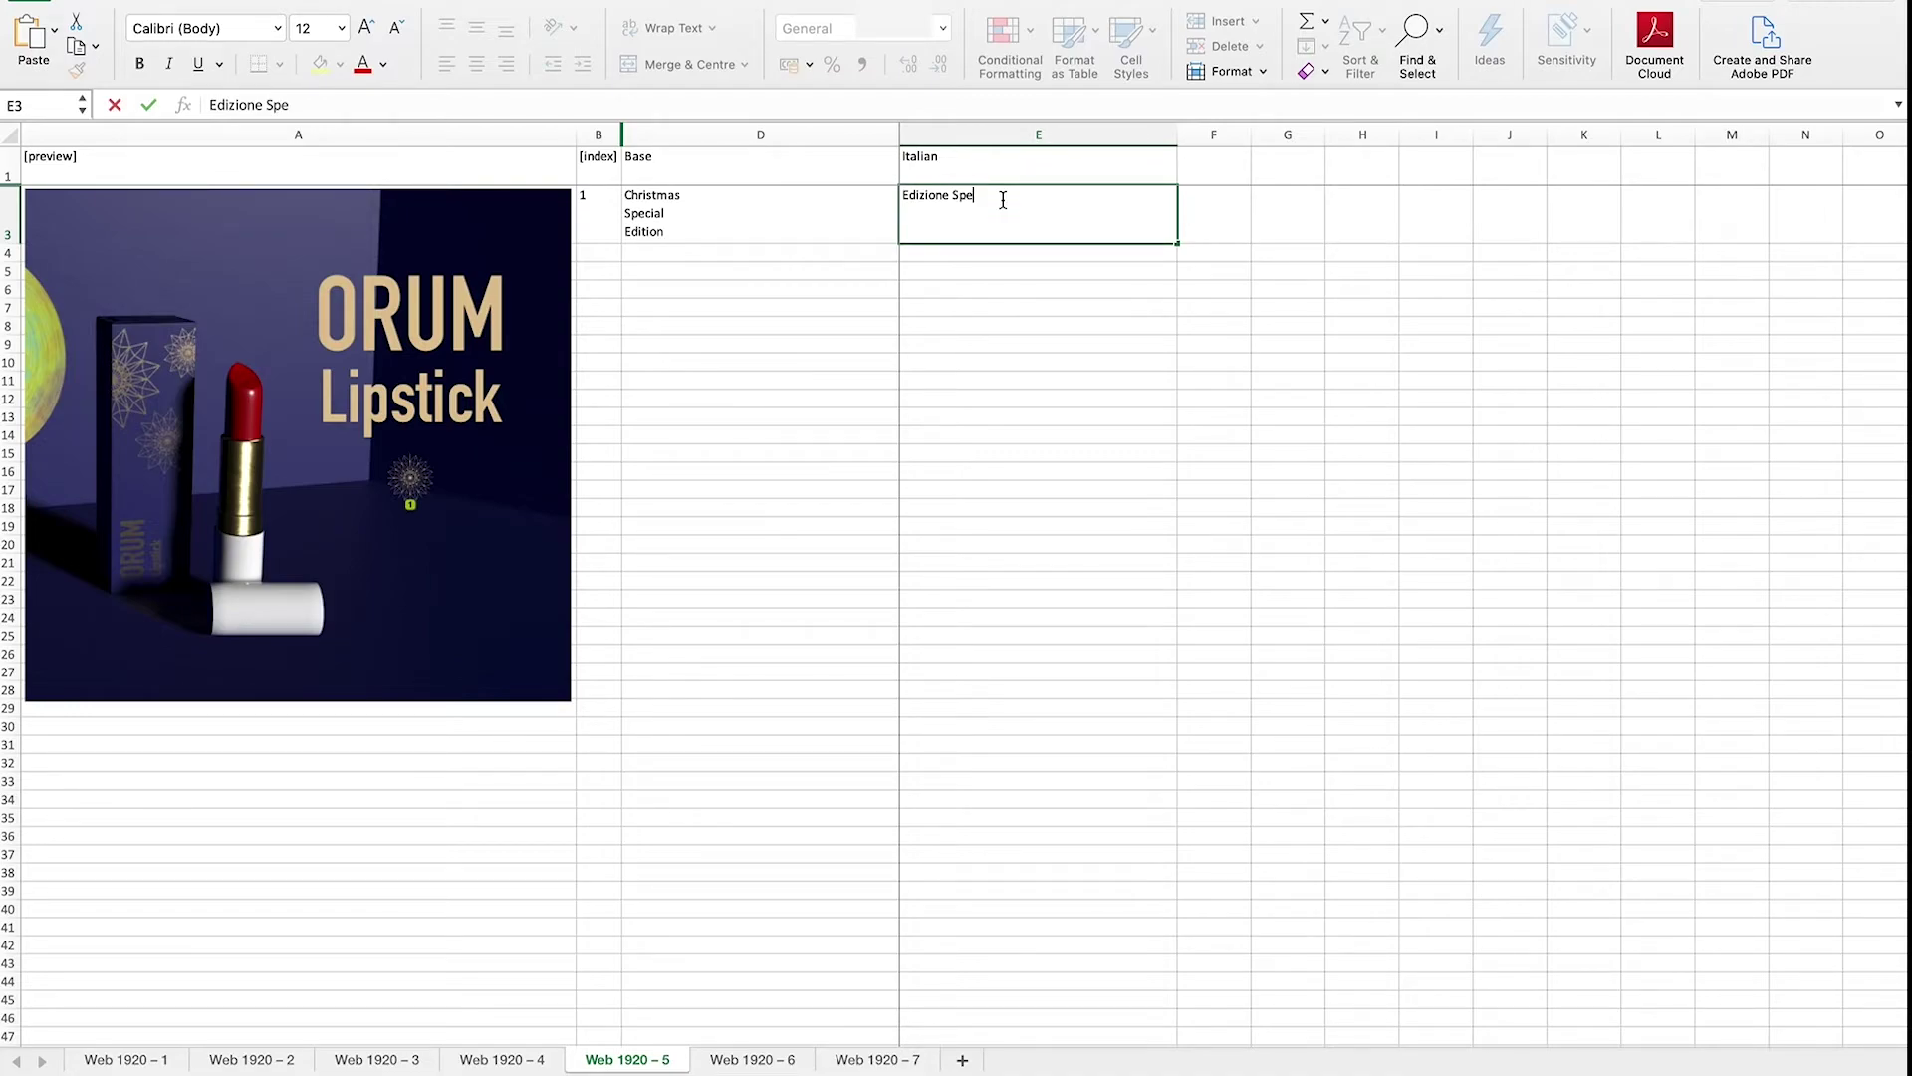
{"action": "type", "text": "ciale"}
{"action": "key", "text": "Return"}
{"action": "left_click", "coordinate": [1006, 199]}
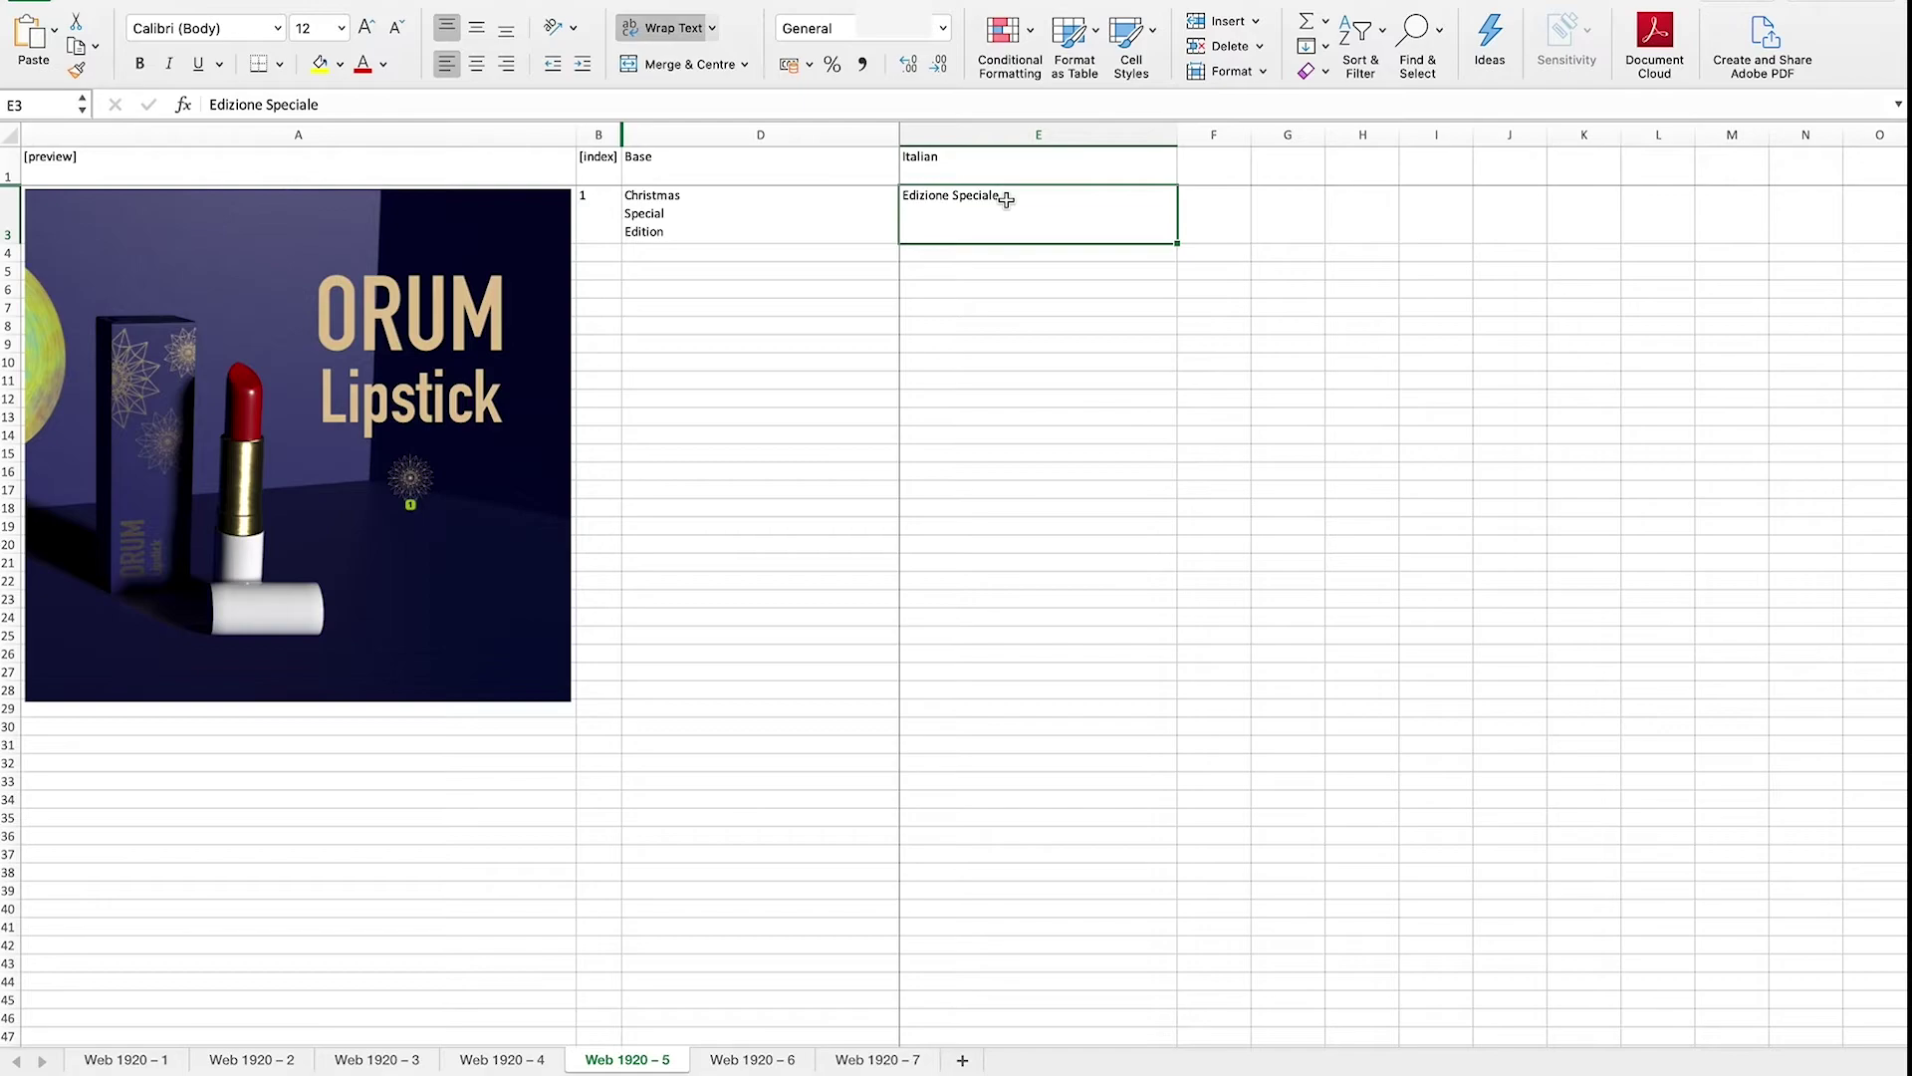
{"action": "key", "text": "ctrl+c"}
Paste Edizione Speciale on Web 1920 – 6 and enter Compra beside BUY NOW on sheets 6 and 7
{"action": "left_click", "coordinate": [751, 1058]}
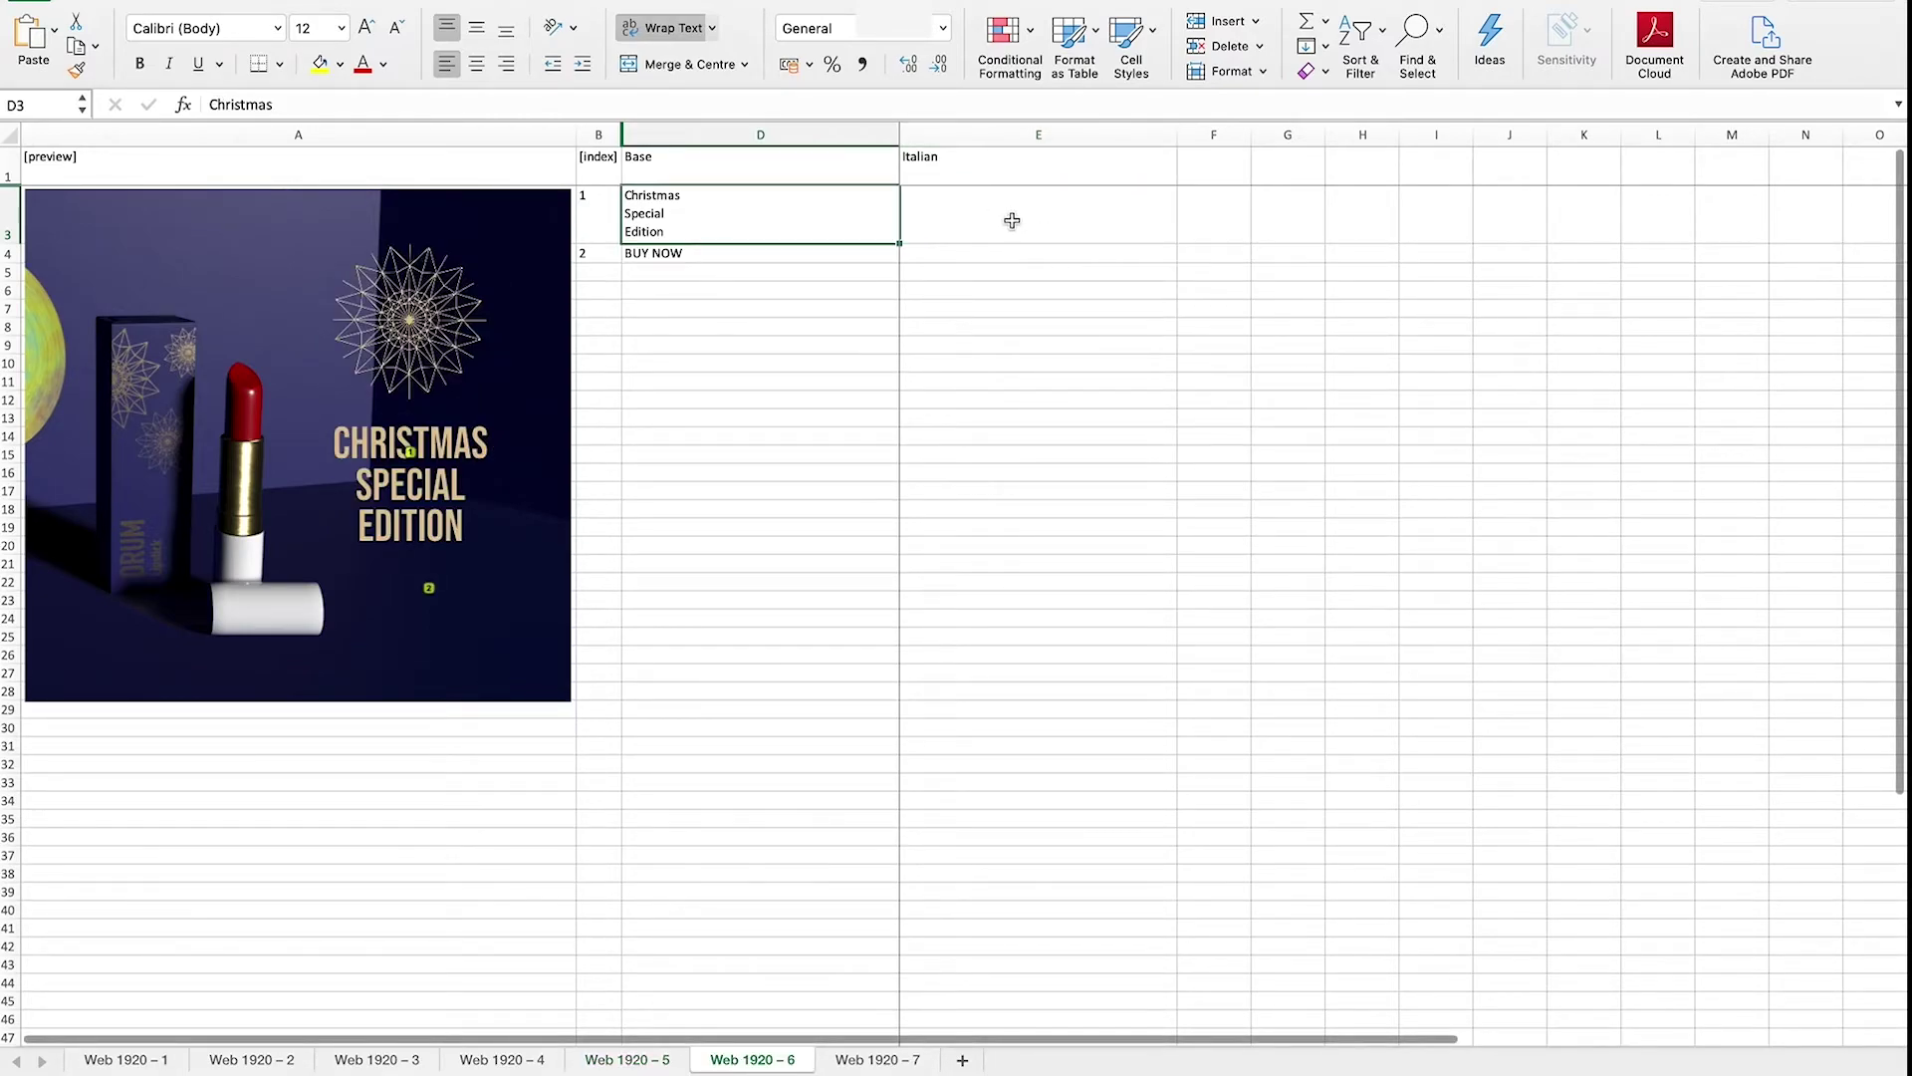
{"action": "left_click", "coordinate": [1012, 220]}
{"action": "key", "text": "ctrl+v"}
{"action": "left_click", "coordinate": [988, 255]}
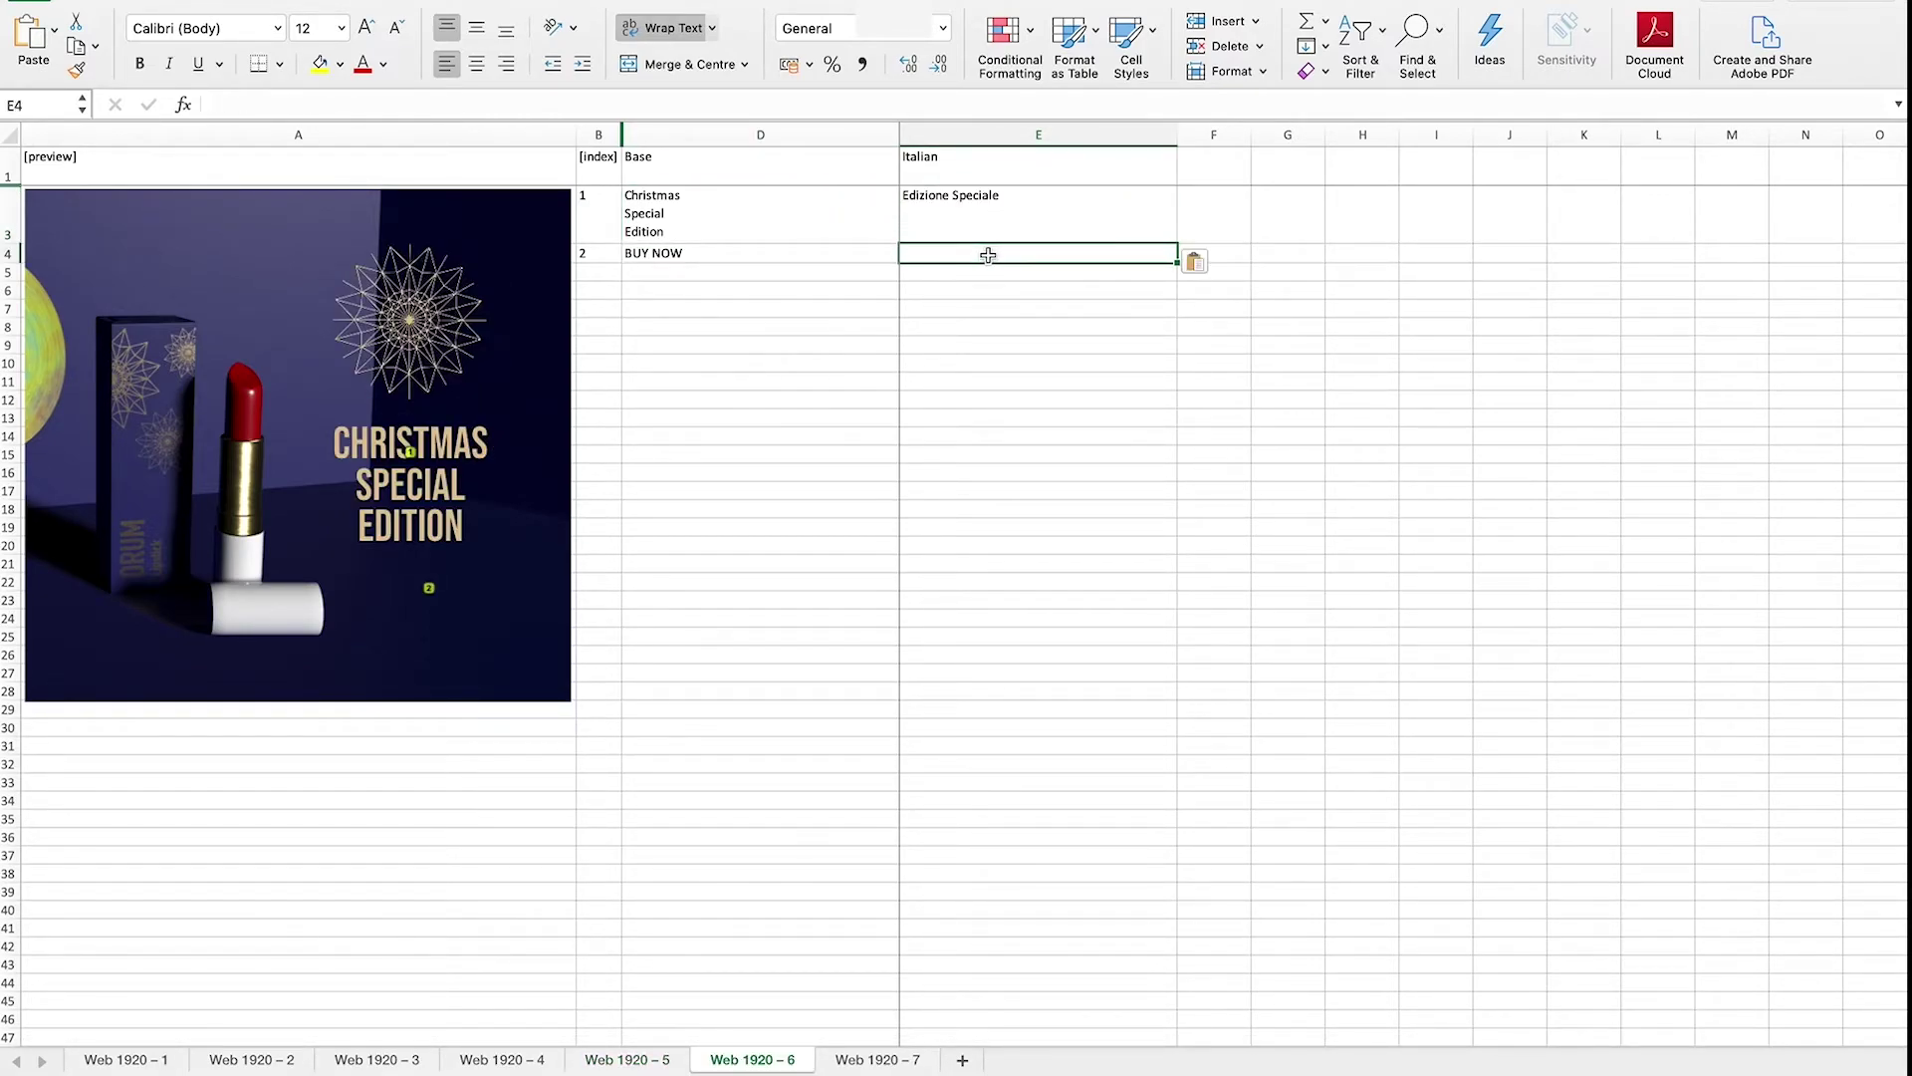
{"action": "double_click", "coordinate": [988, 255]}
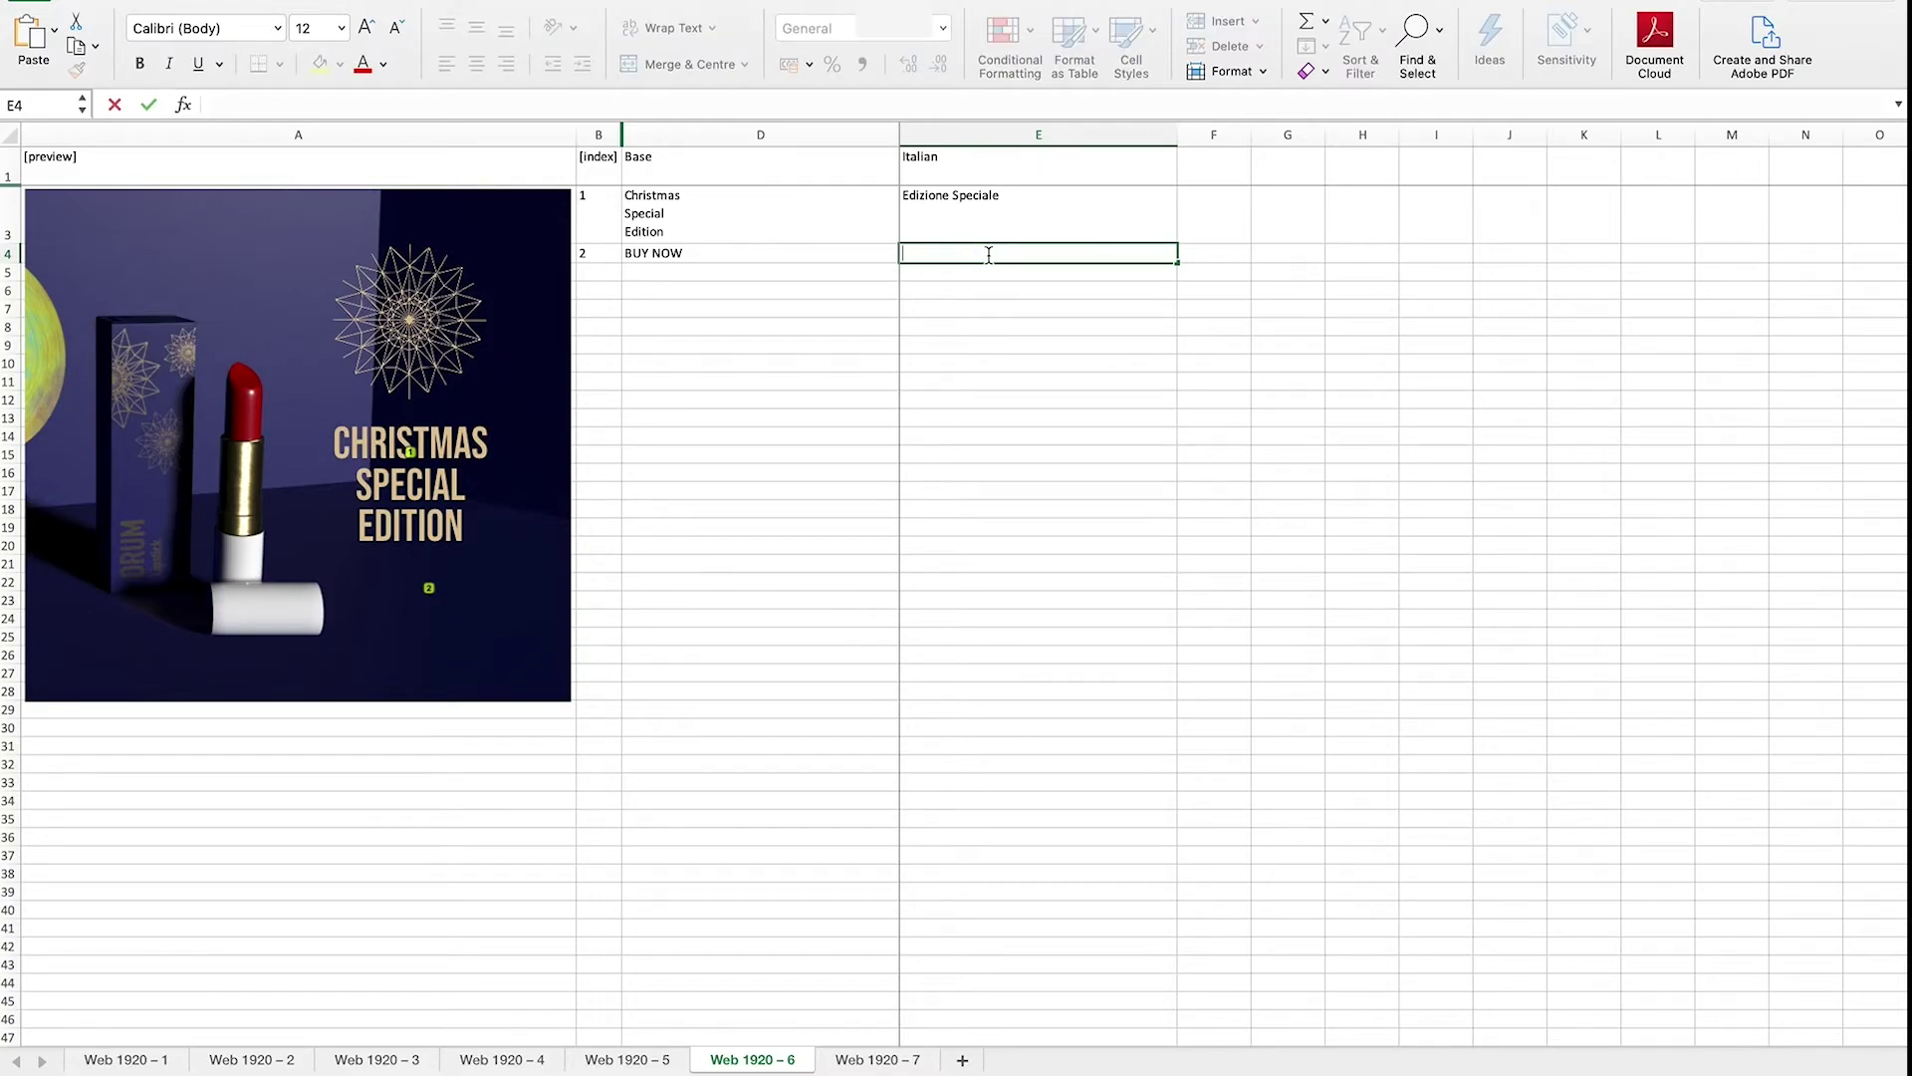
{"action": "type", "text": "Compra"}
{"action": "left_click", "coordinate": [855, 1058]}
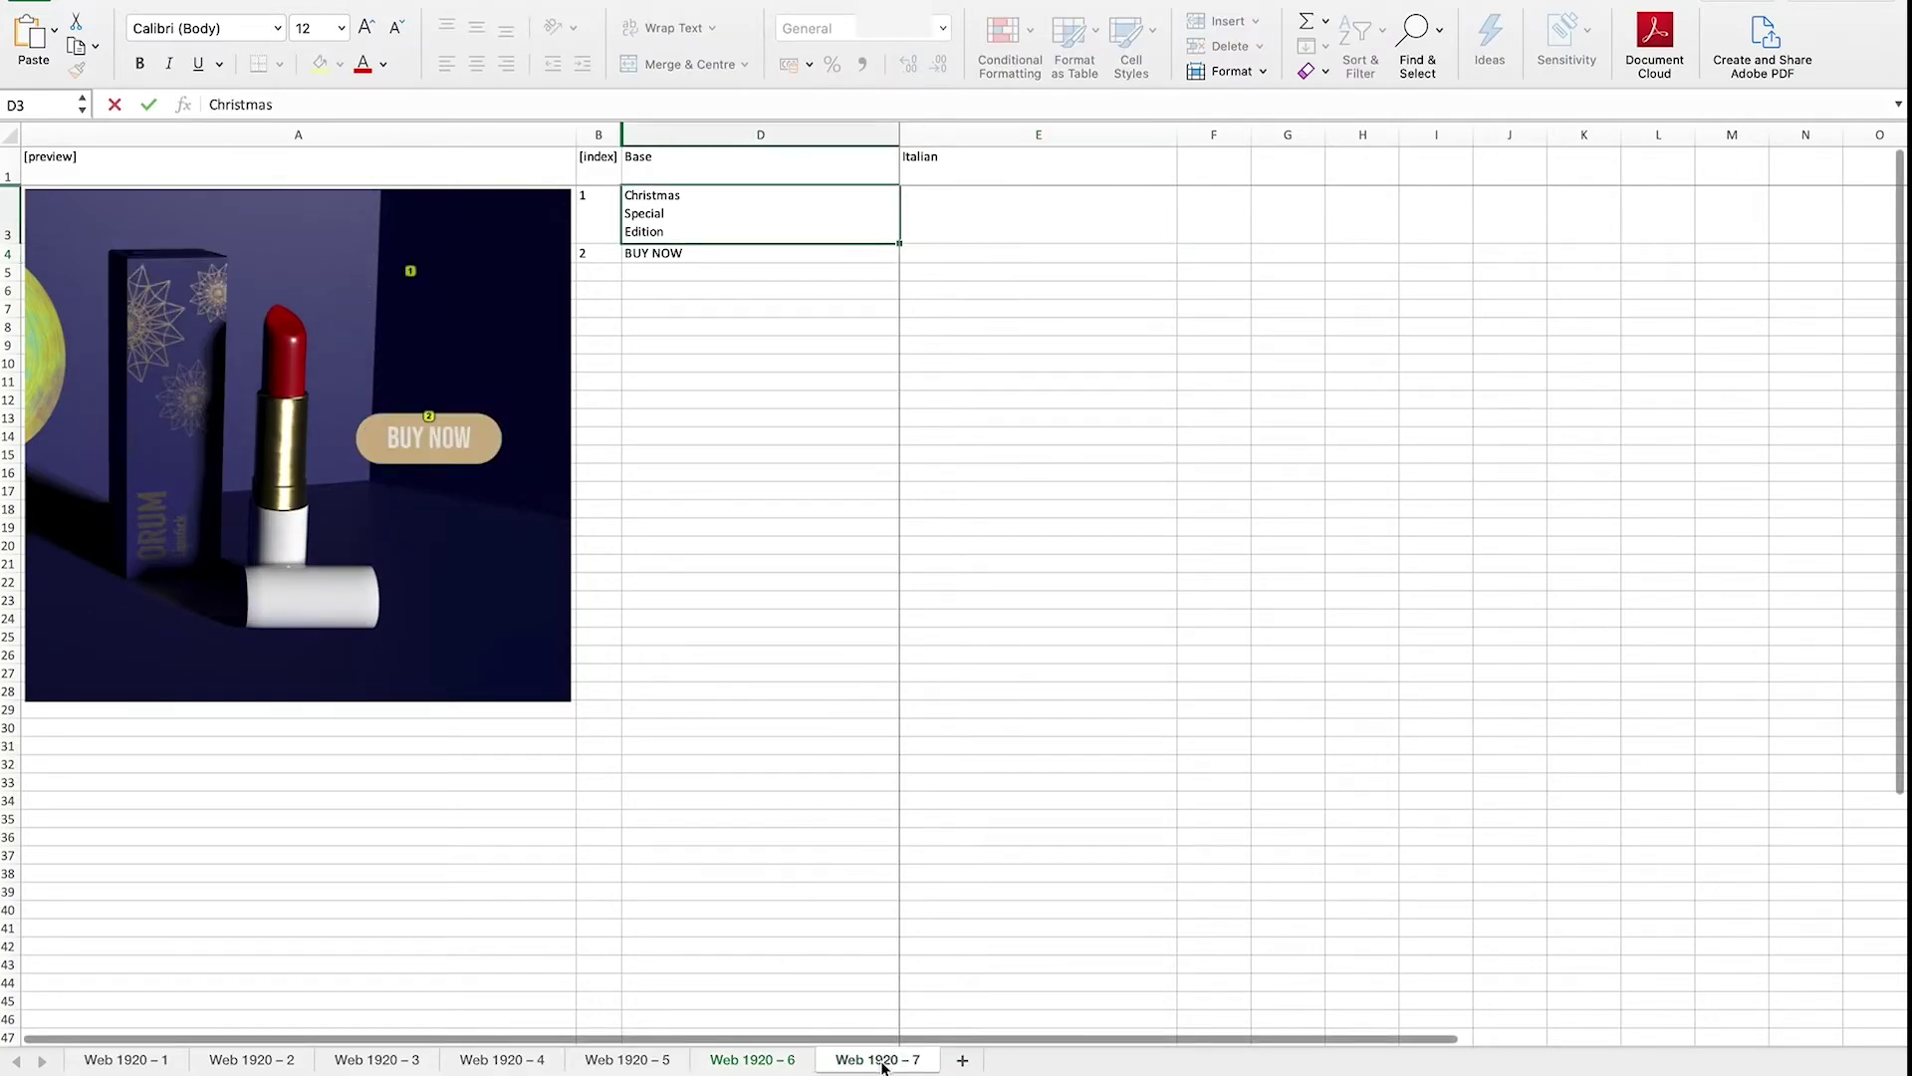
{"action": "left_click", "coordinate": [984, 247]}
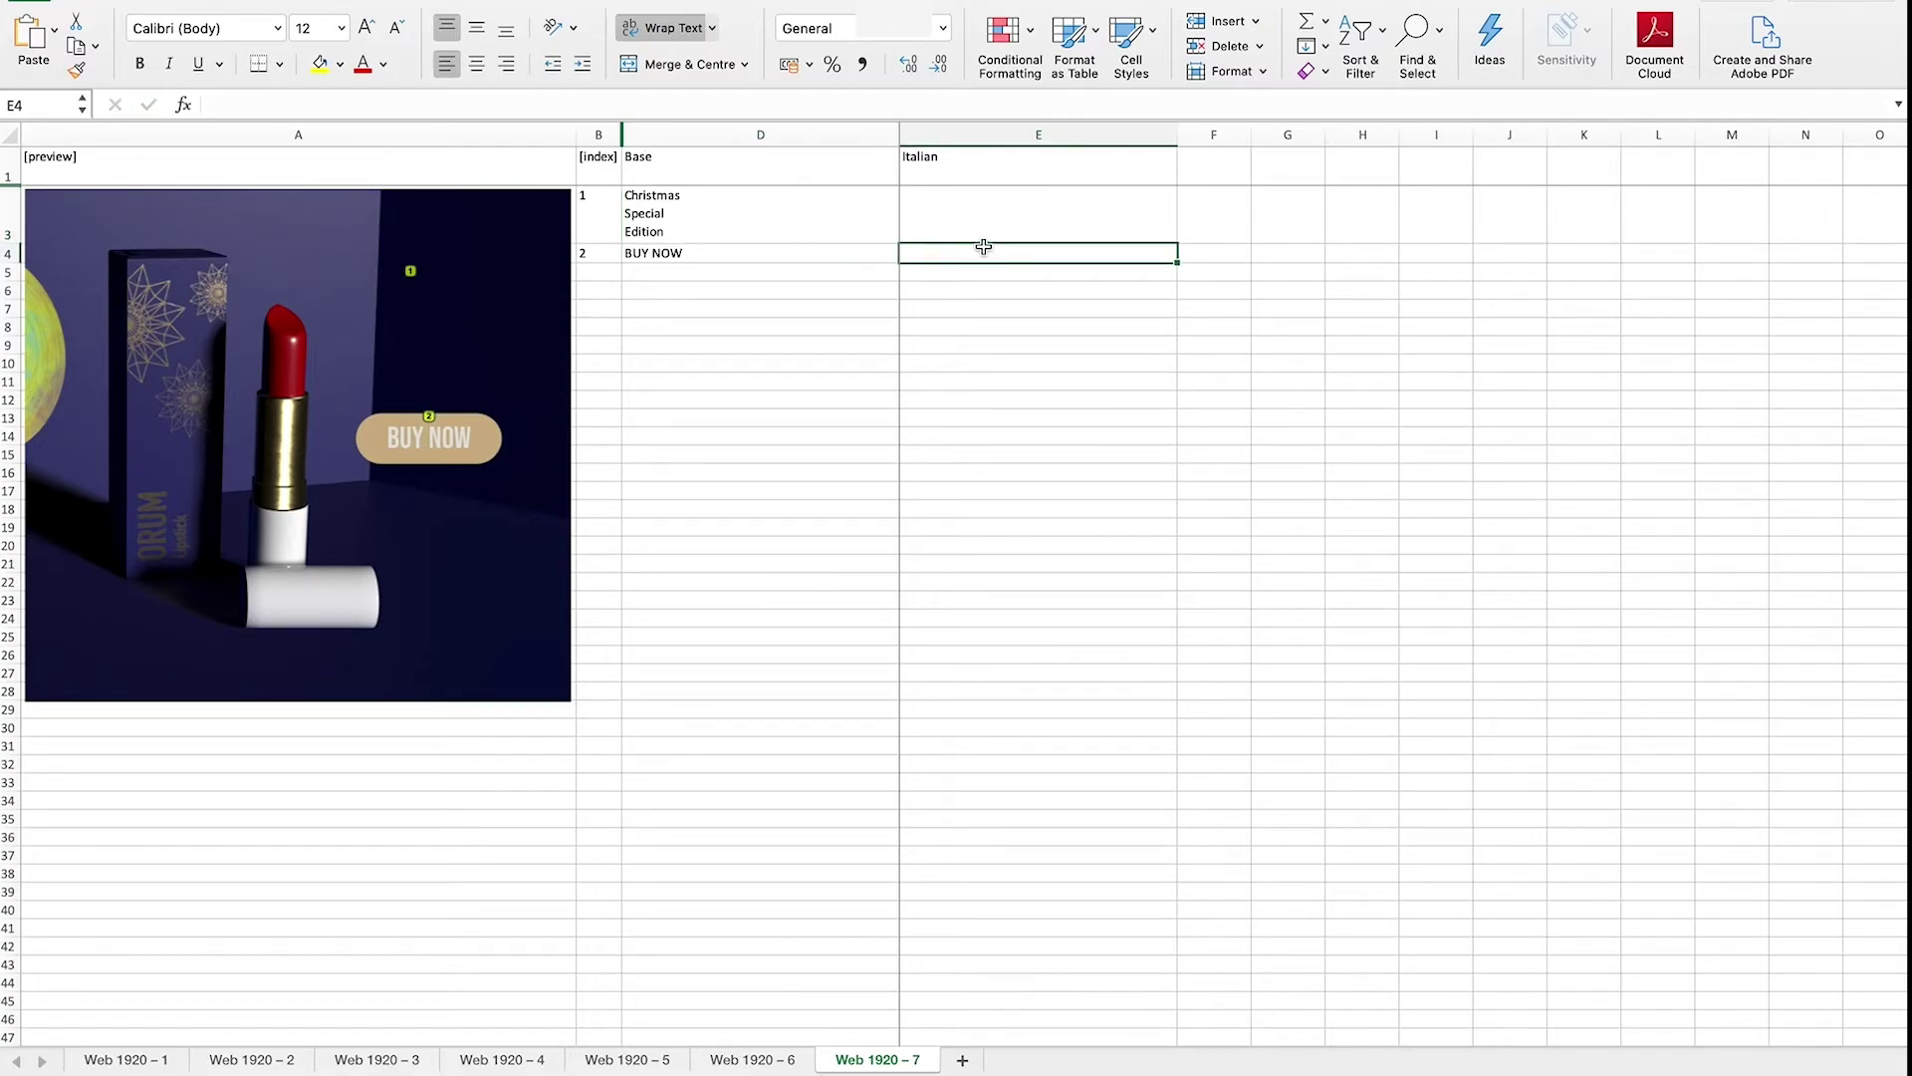
{"action": "type", "text": "Compra"}
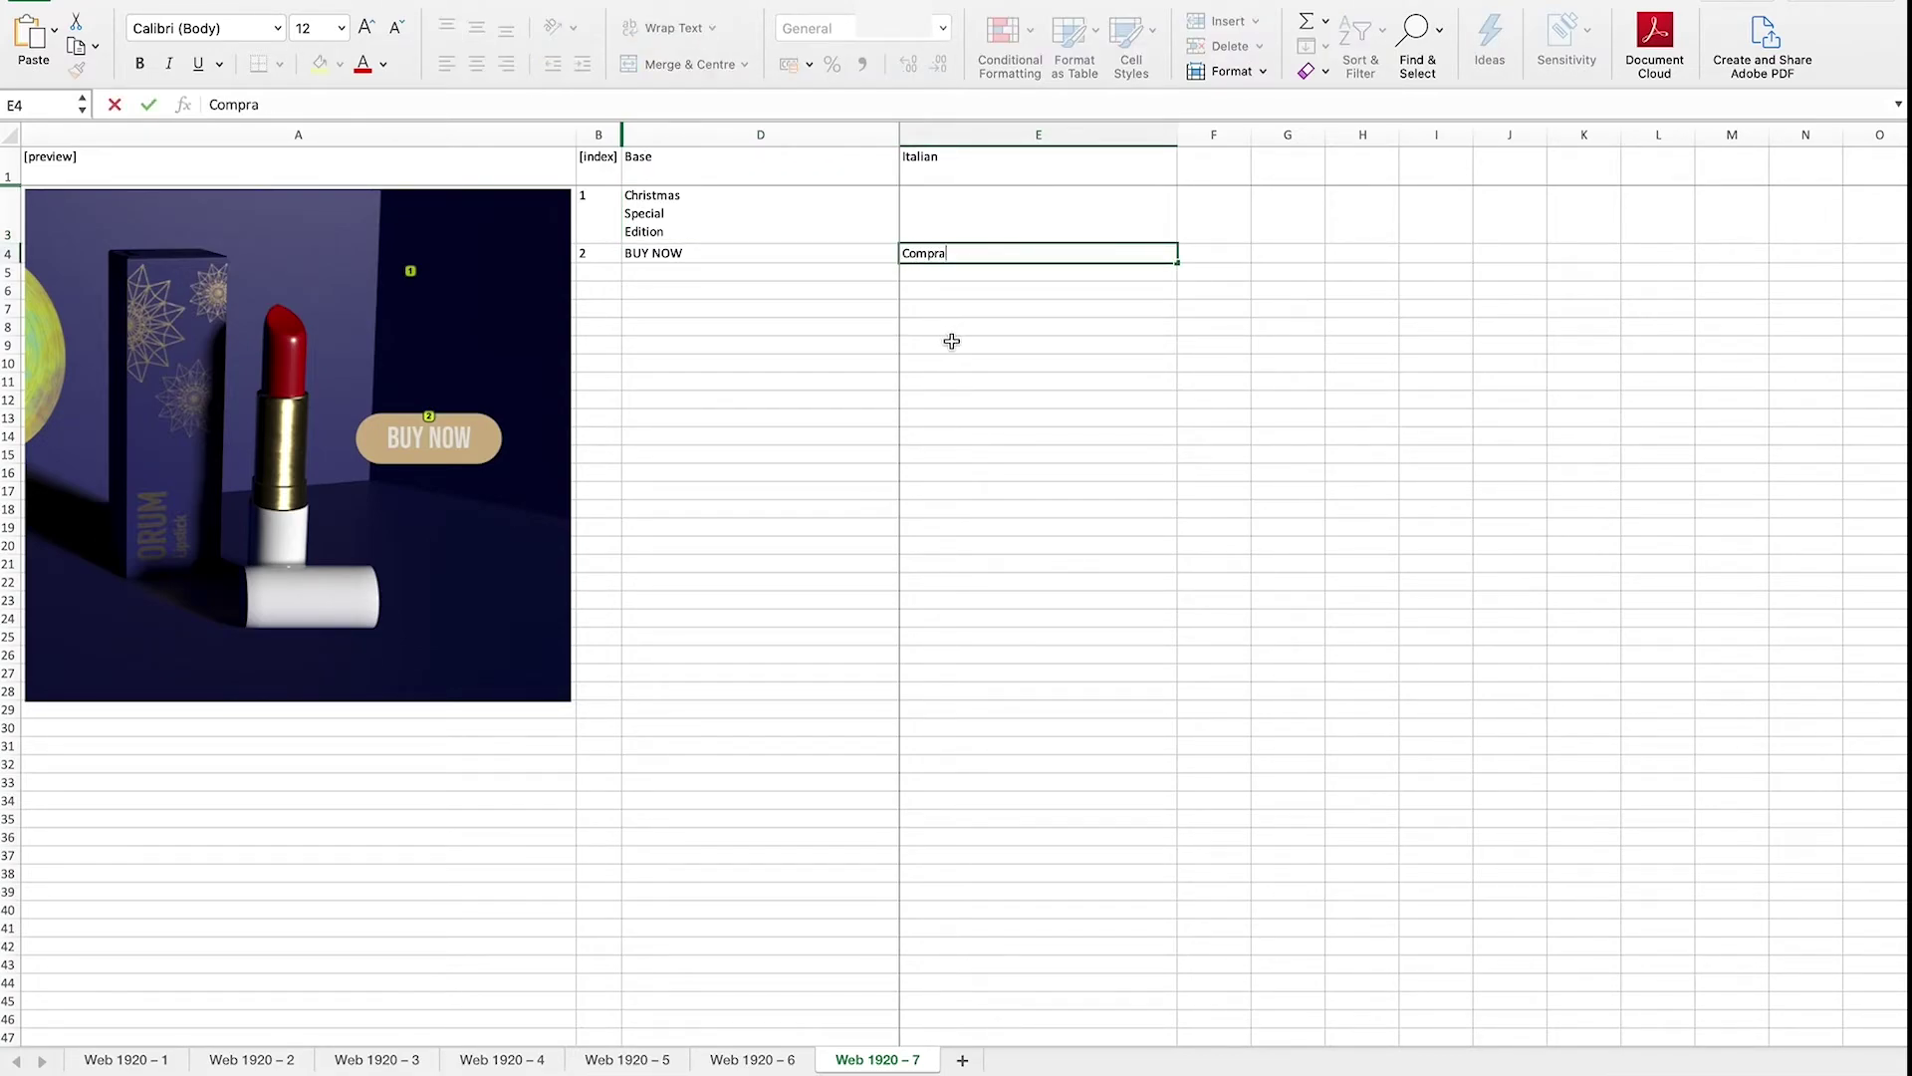
{"action": "left_click", "coordinate": [953, 345]}
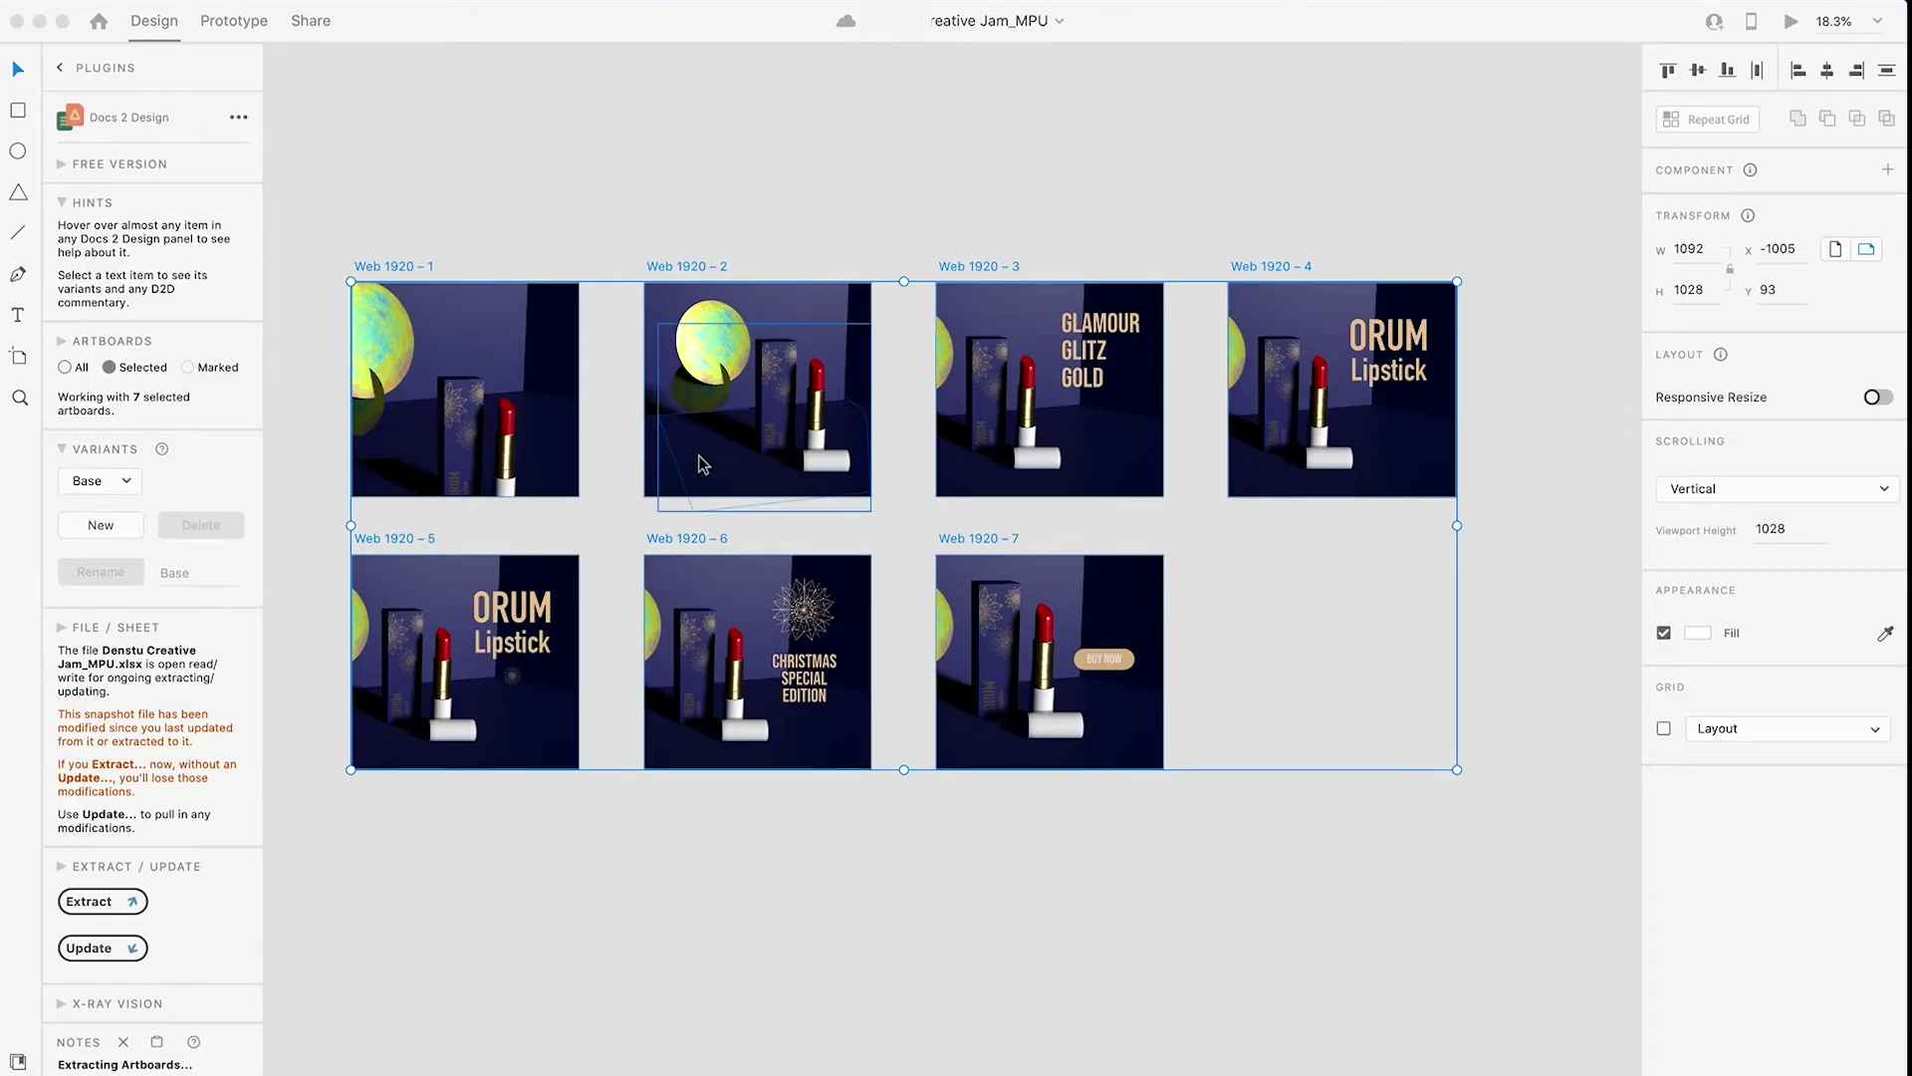
Copy the seven banners below as Web 1920 – 8 to 14, then reselect originals 1–7
{"action": "scroll", "coordinate": [697, 457], "scroll_direction": "down", "scroll_amount": 3}
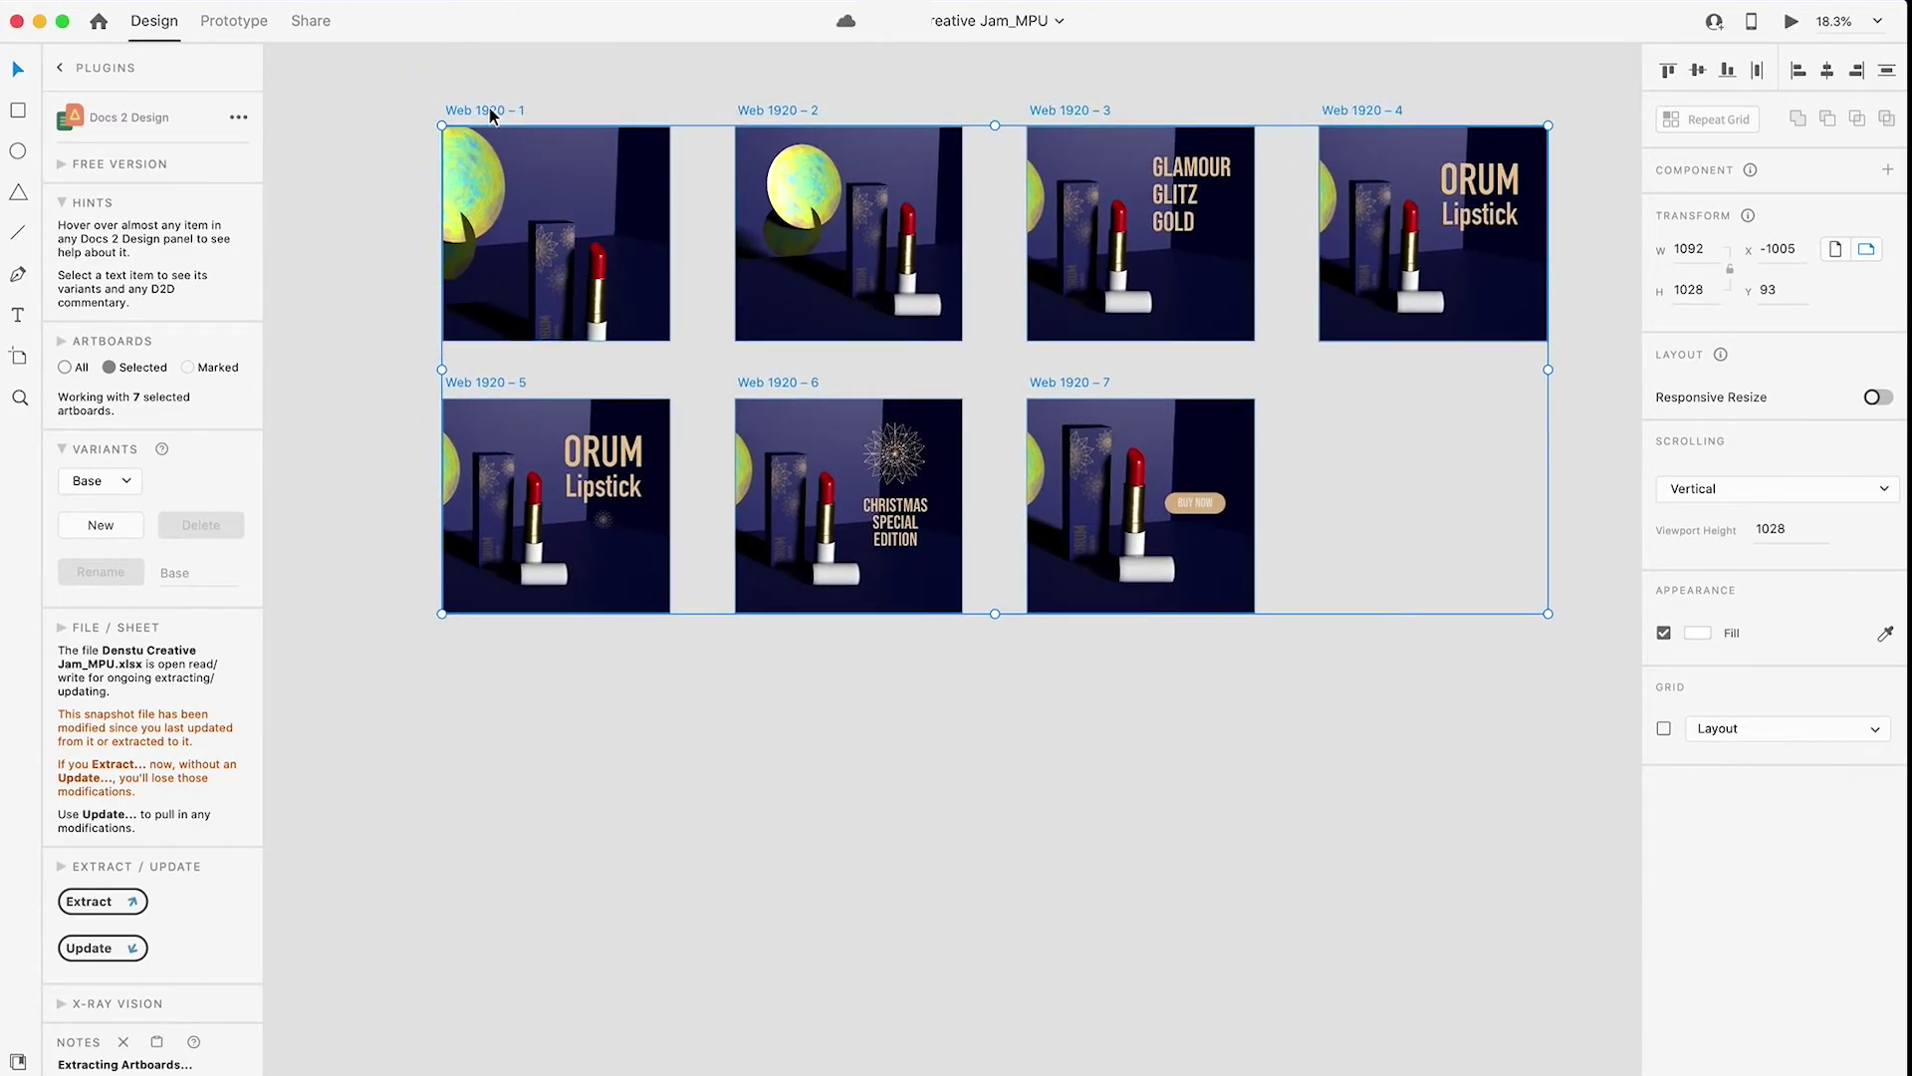
{"action": "left_click_drag", "start_coordinate": [488, 106], "coordinate": [486, 681]}
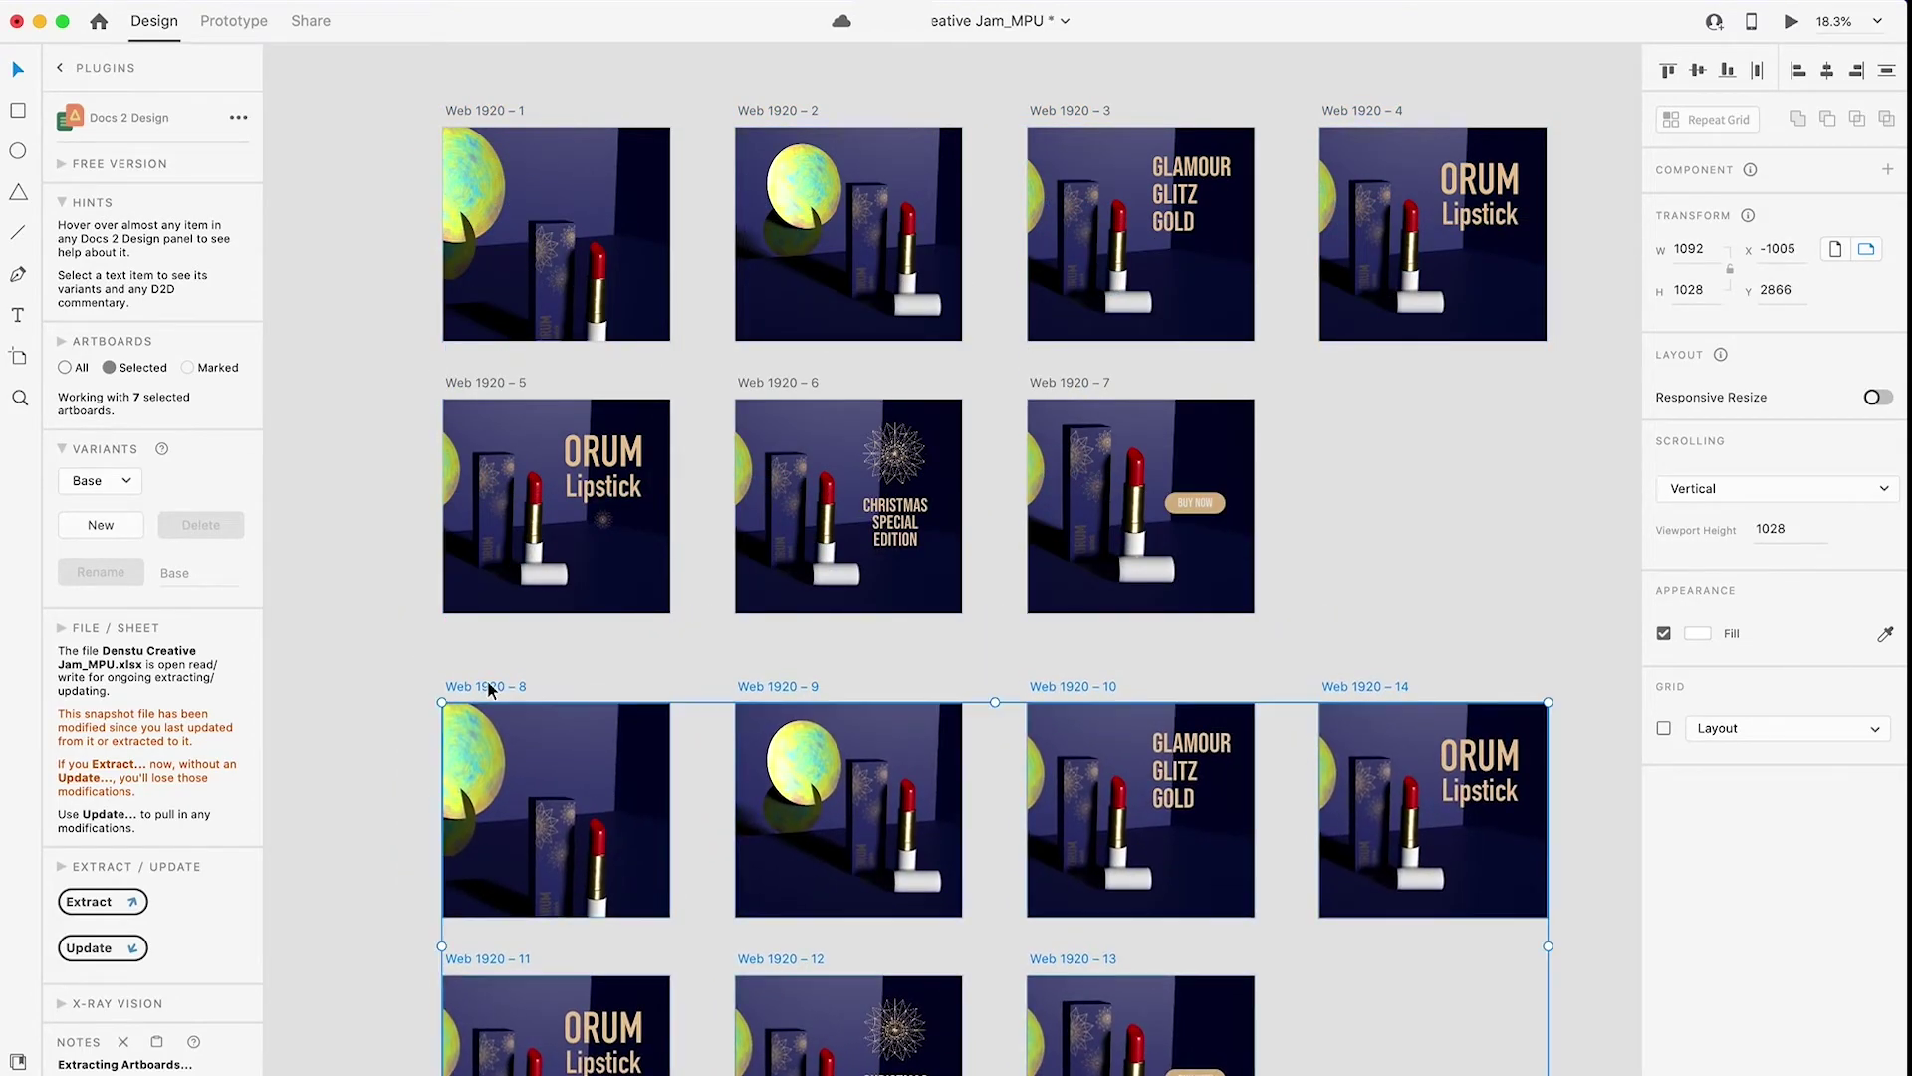
{"action": "left_click_drag", "start_coordinate": [434, 92], "coordinate": [1533, 628]}
Update Docs 2 Design from the spreadsheet and switch the original artboards to the Italian variant
{"action": "left_click", "coordinate": [127, 483]}
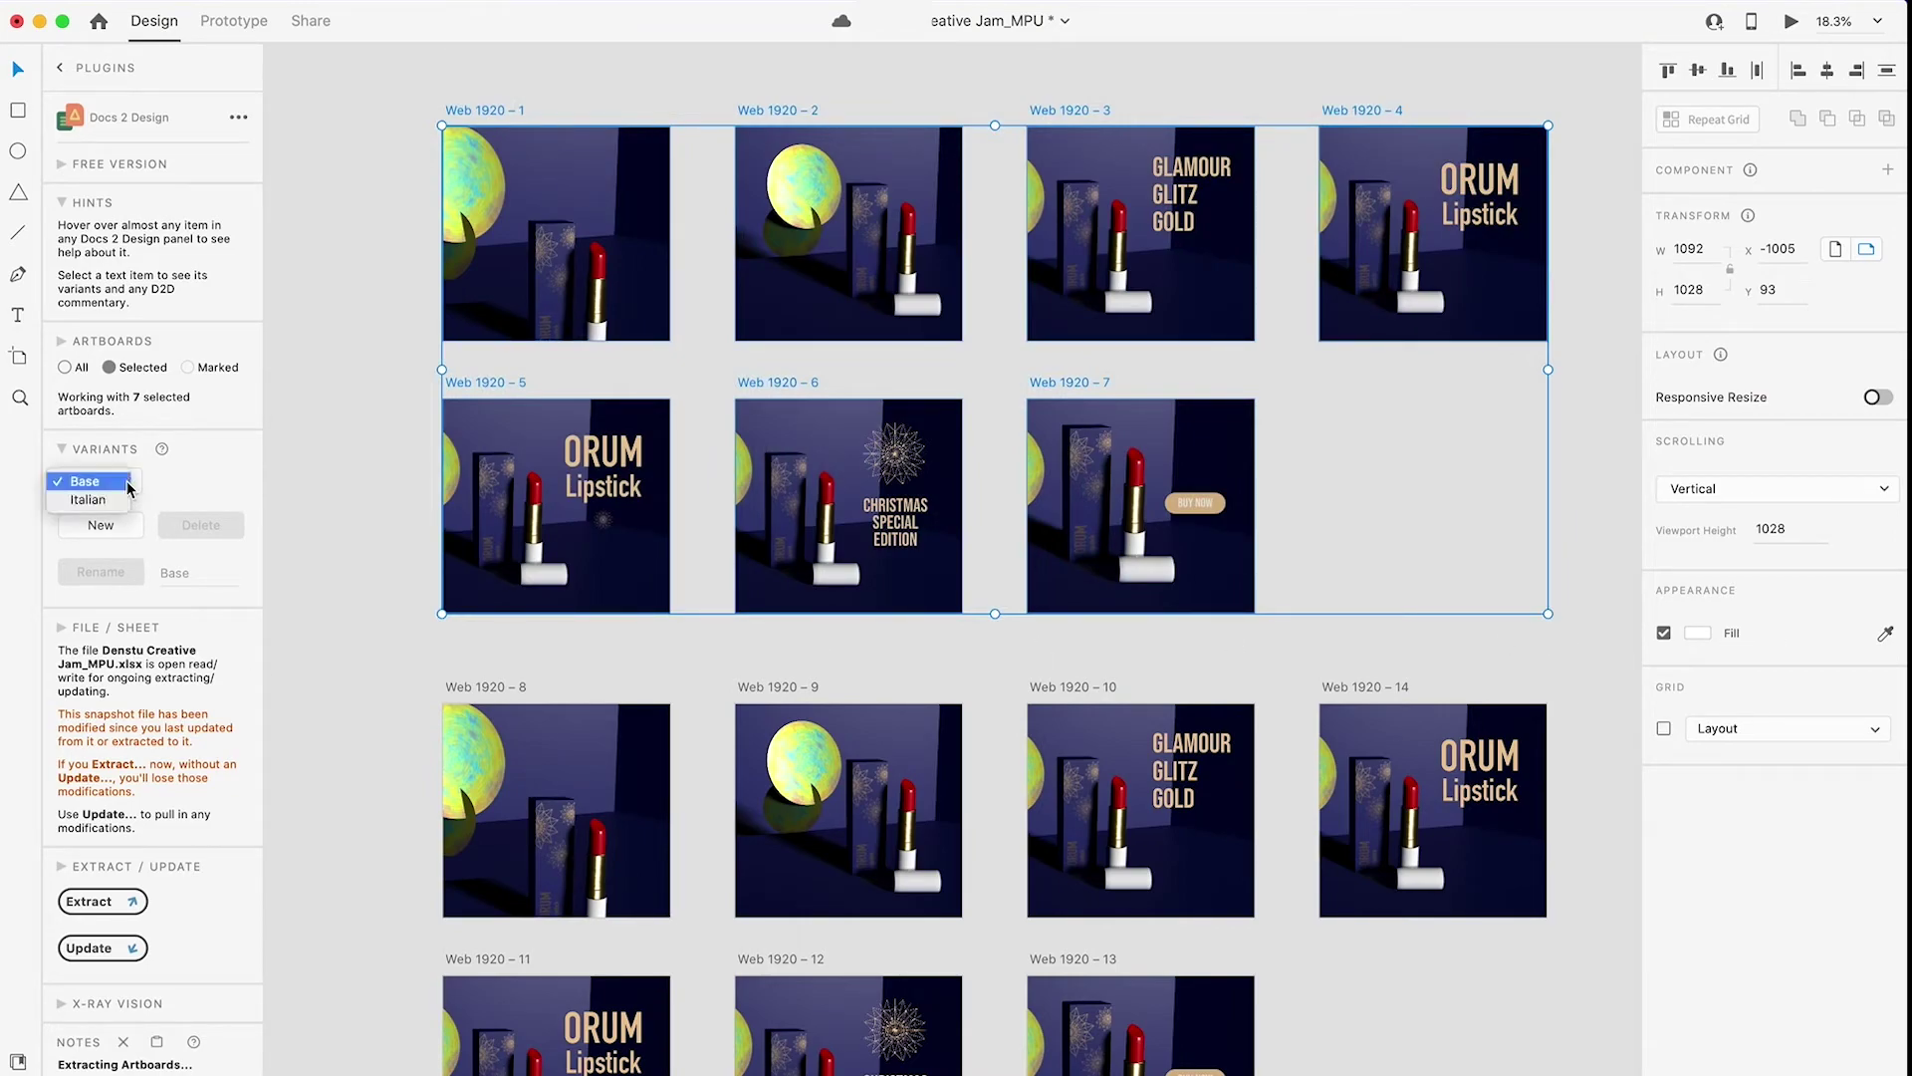
{"action": "left_click", "coordinate": [180, 480]}
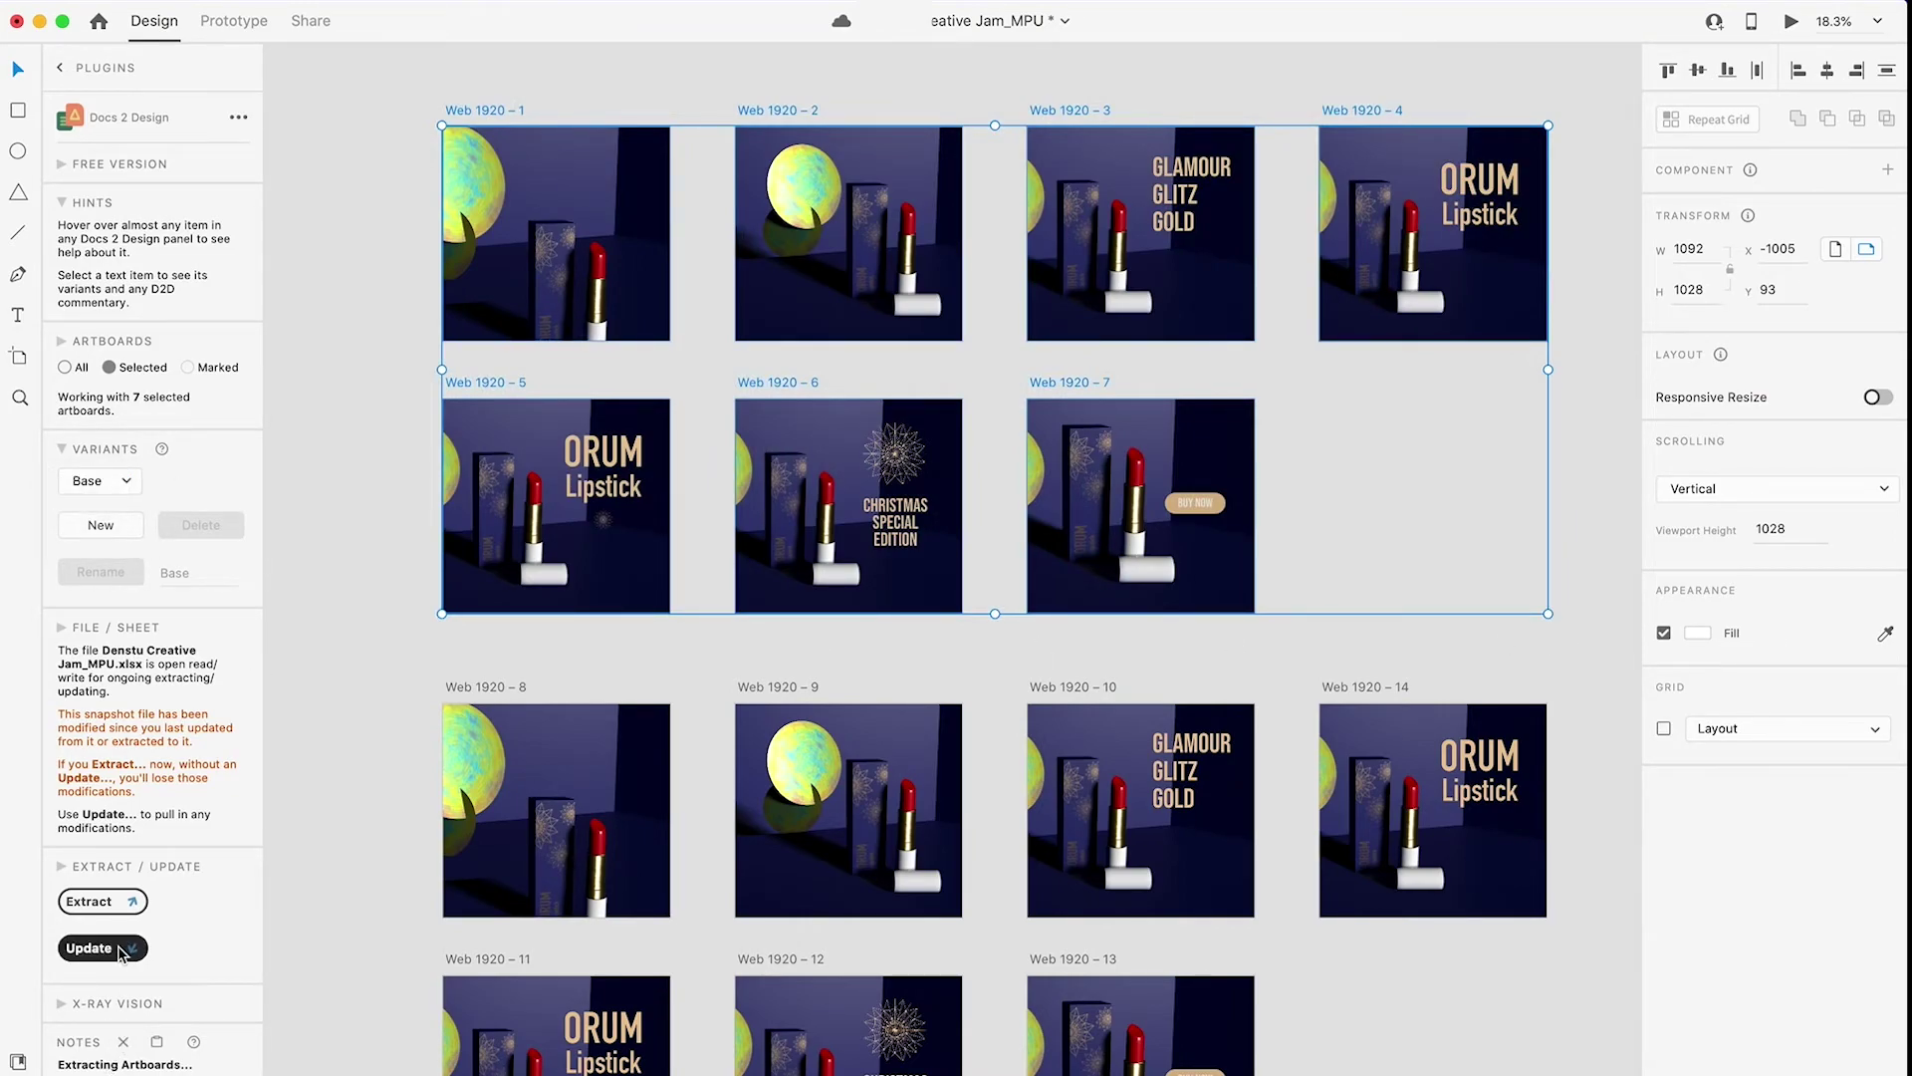
{"action": "left_click", "coordinate": [118, 949]}
{"action": "left_click", "coordinate": [126, 483]}
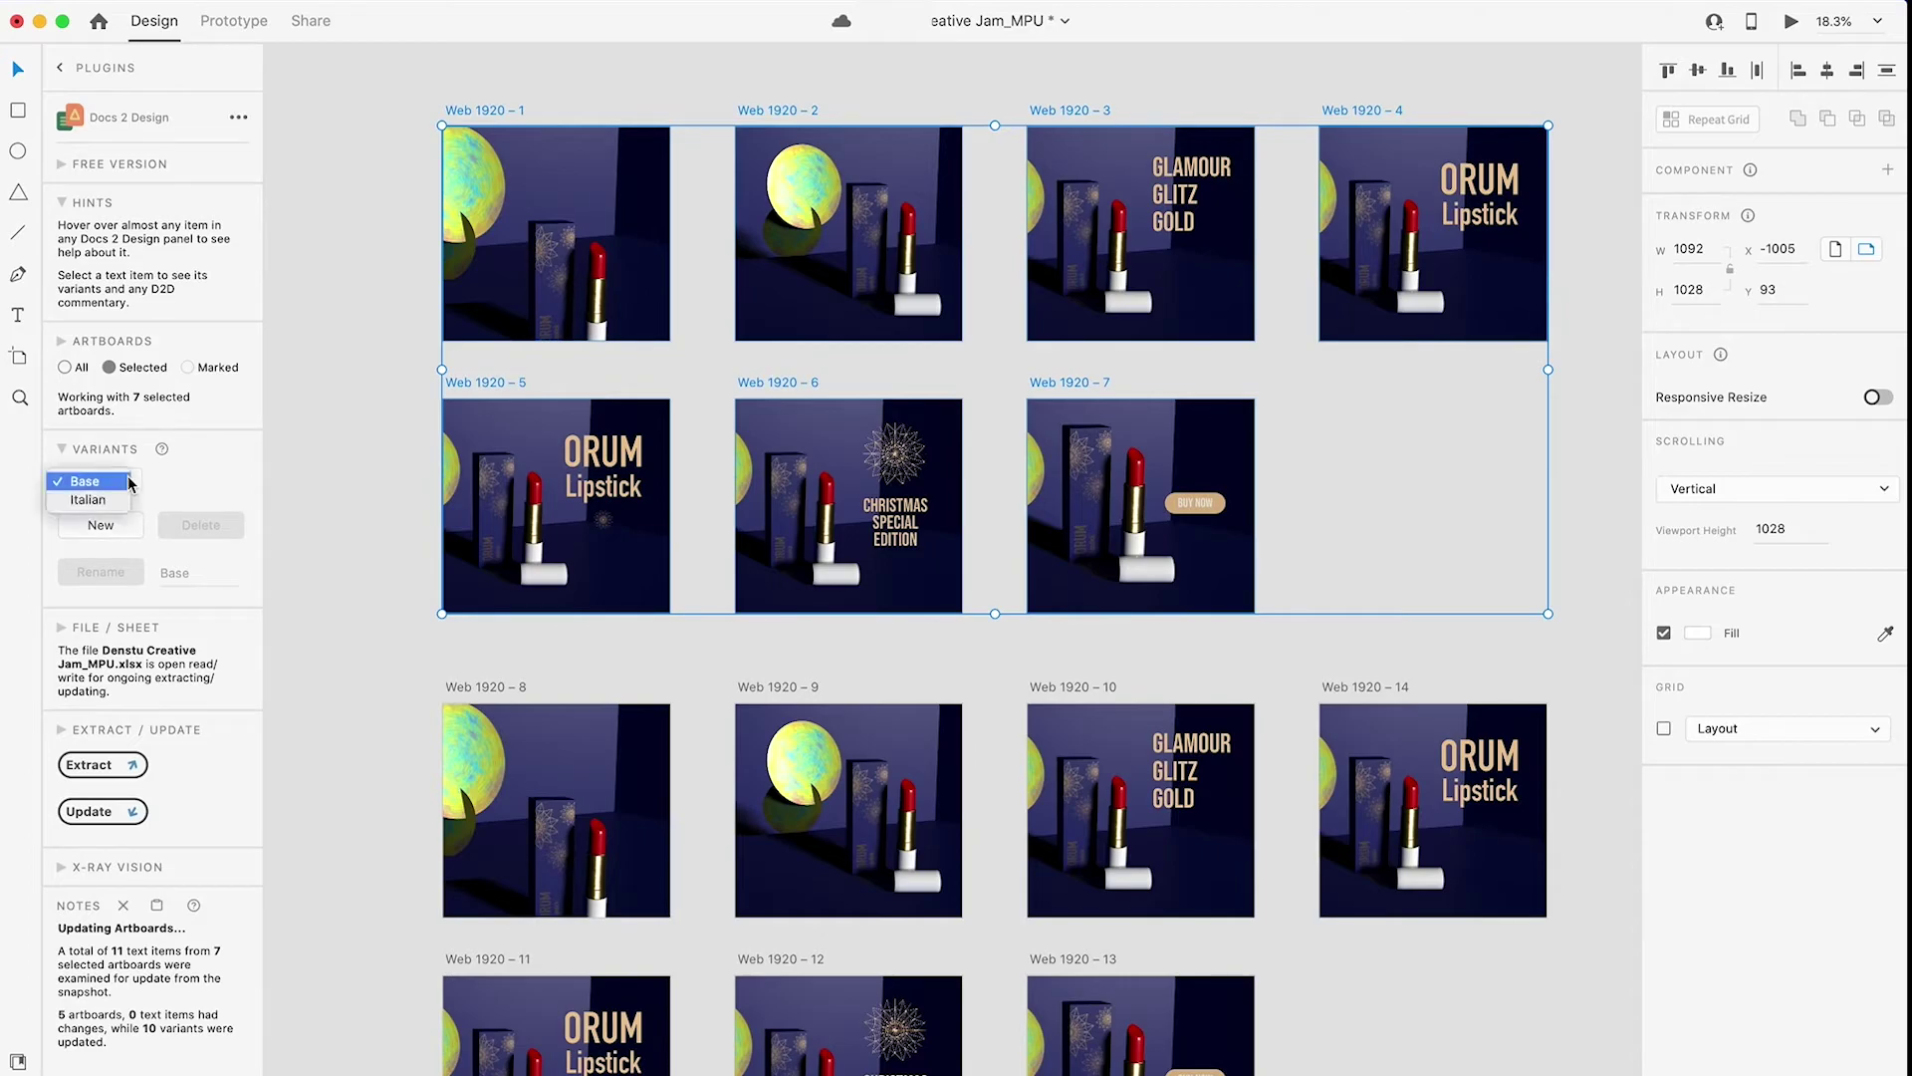
{"action": "left_click", "coordinate": [115, 498]}
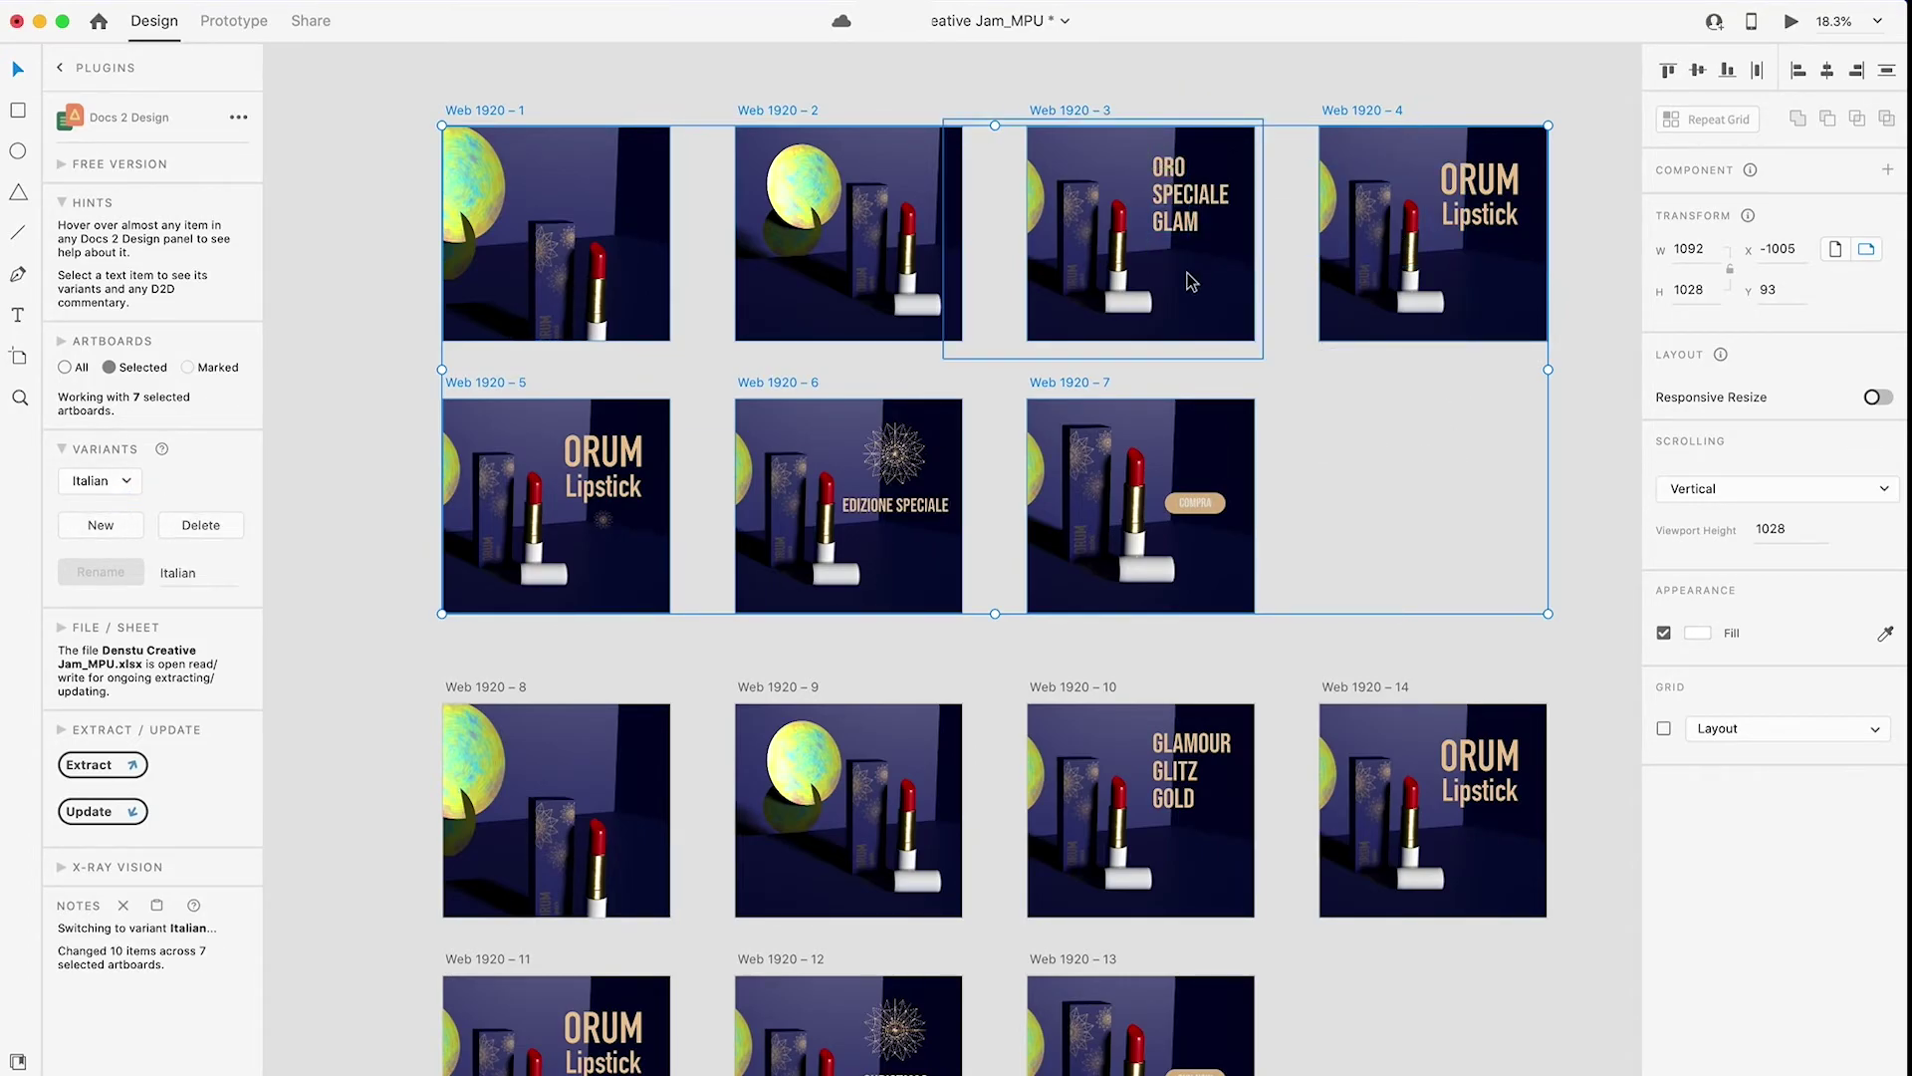
Bring the original Italian banners back into view and preview the animation
{"action": "scroll", "coordinate": [1191, 281], "scroll_direction": "up", "scroll_amount": 5}
{"action": "scroll", "coordinate": [942, 399], "scroll_direction": "left", "scroll_amount": 3}
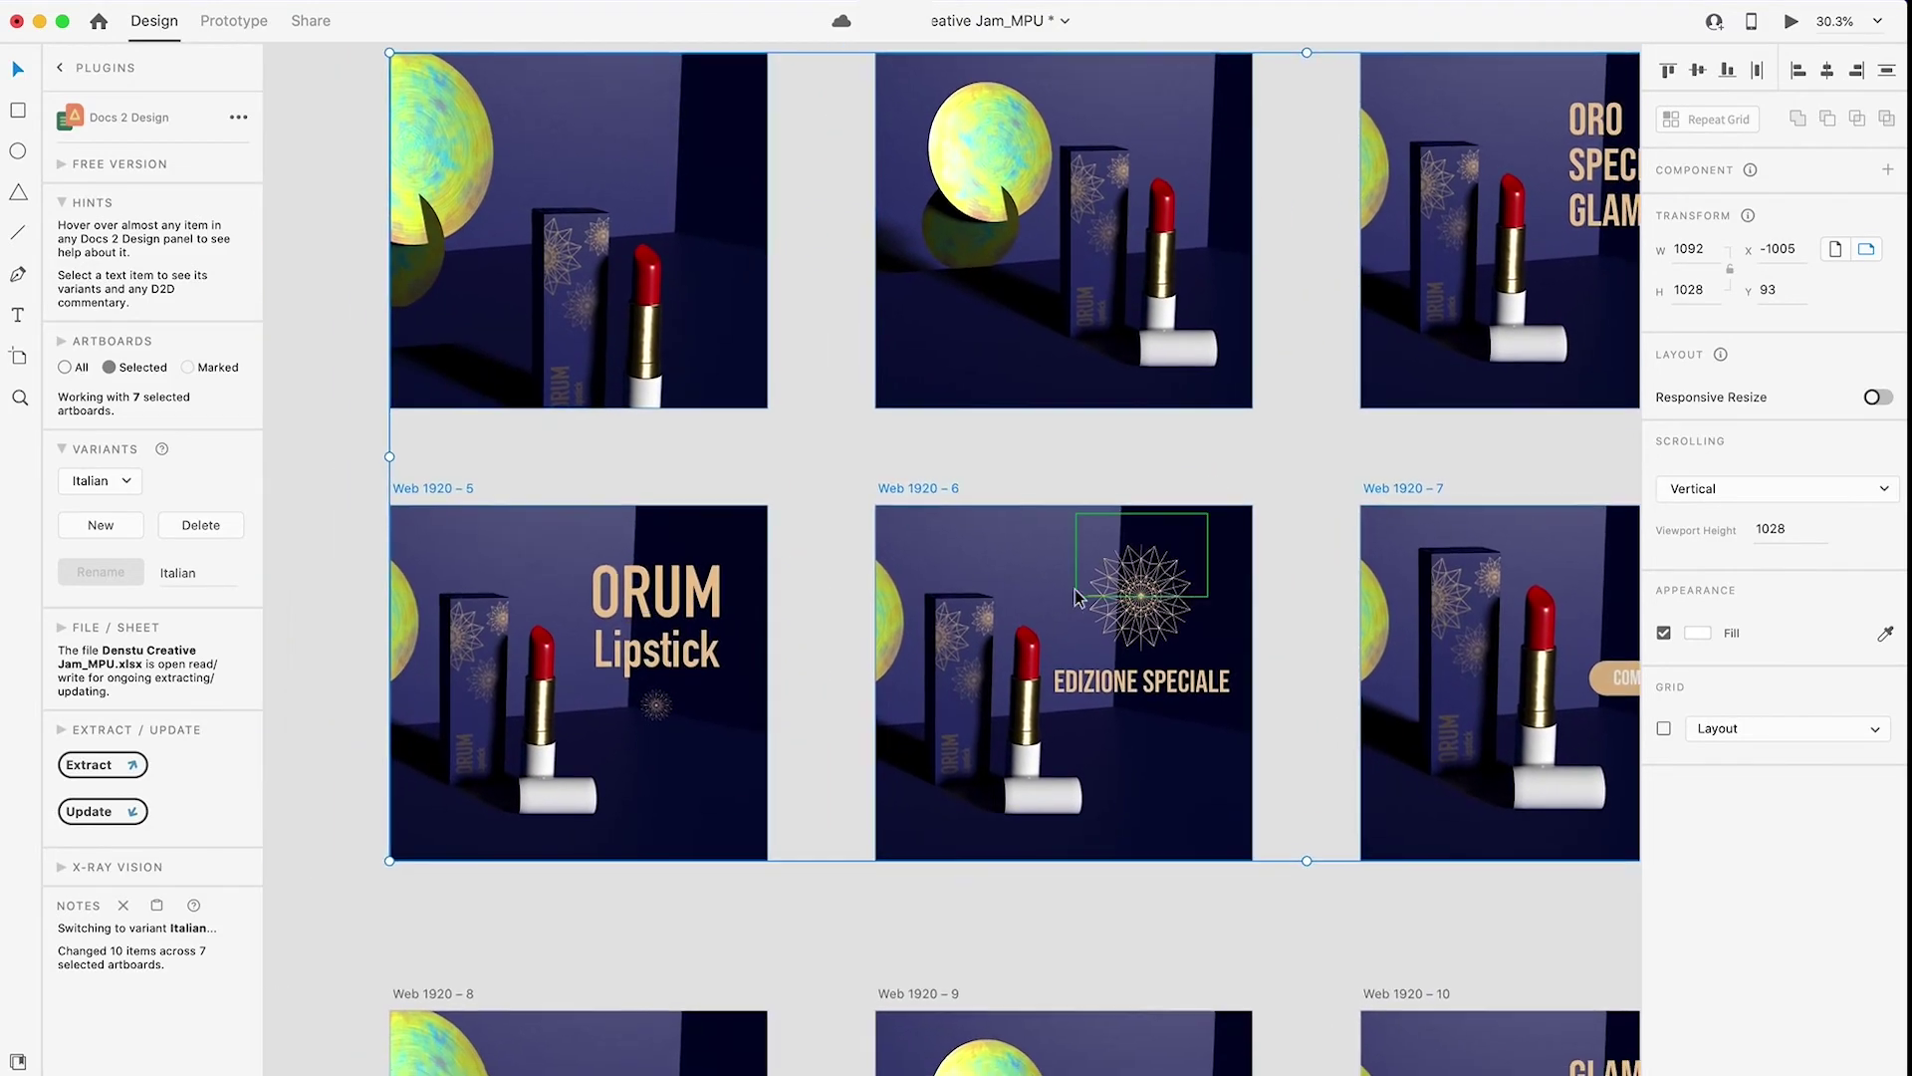
{"action": "scroll", "coordinate": [1045, 603], "scroll_direction": "up", "scroll_amount": 4}
{"action": "scroll", "coordinate": [1046, 602], "scroll_direction": "left", "scroll_amount": 2}
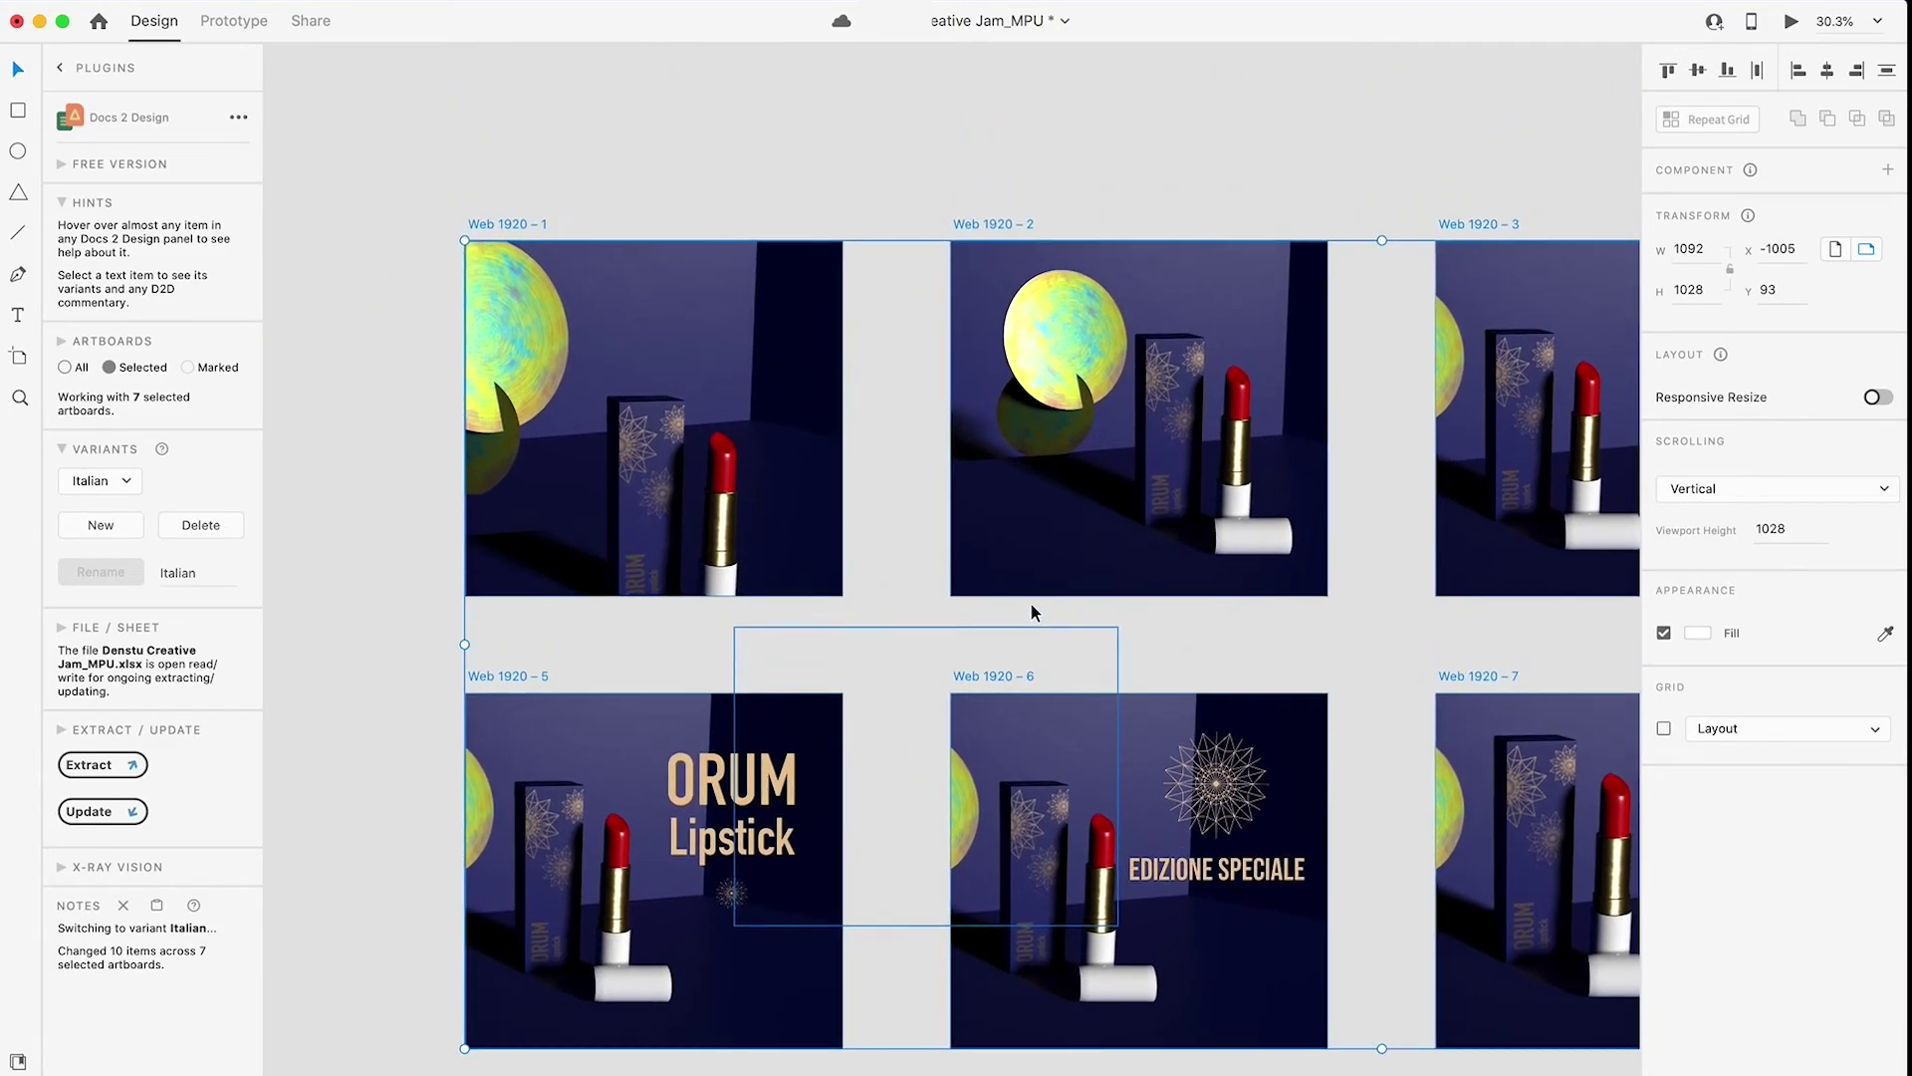
{"action": "left_click", "coordinate": [1792, 25]}
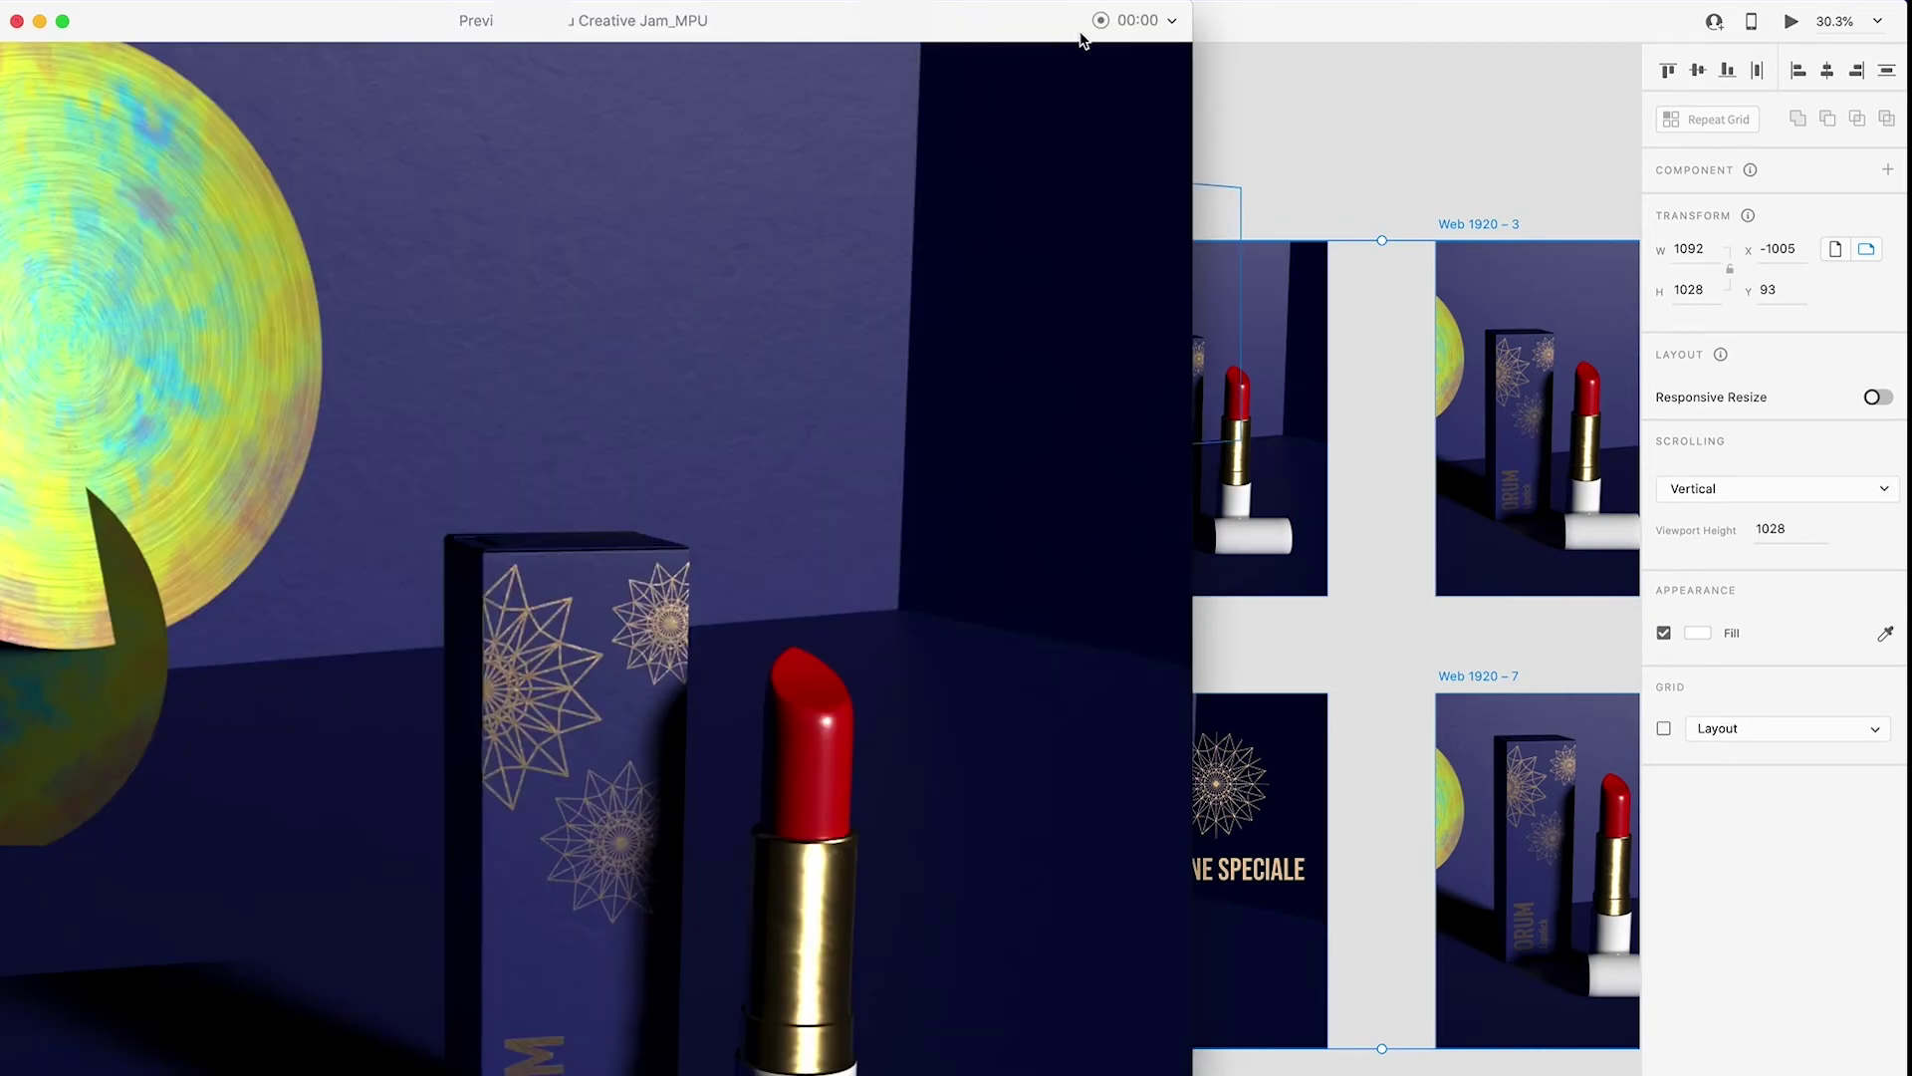